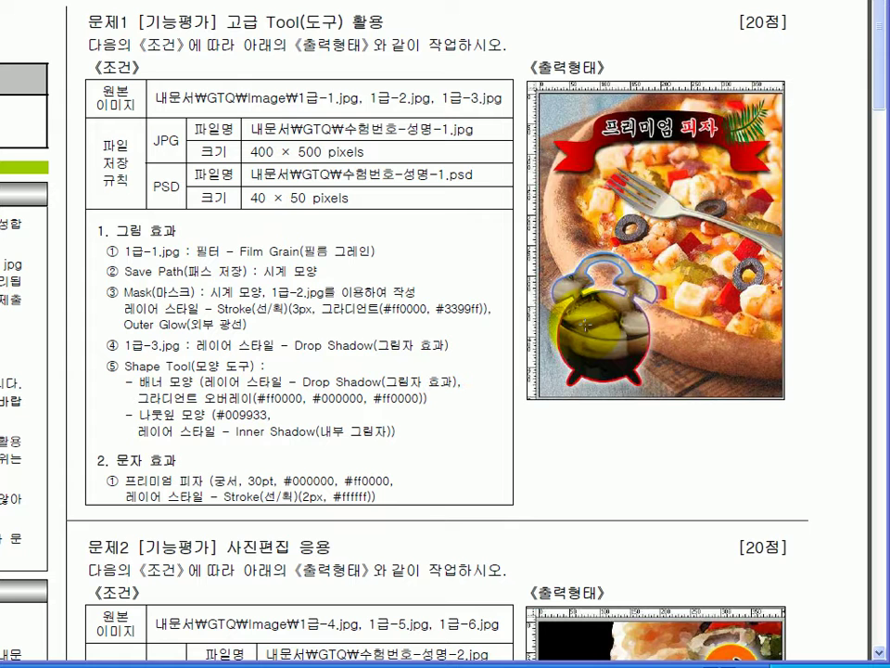
Step: Review the Save Path (패스 저장) condition for the clock shape in problem 1 of the exam sheet
drag(261, 271, 126, 273)
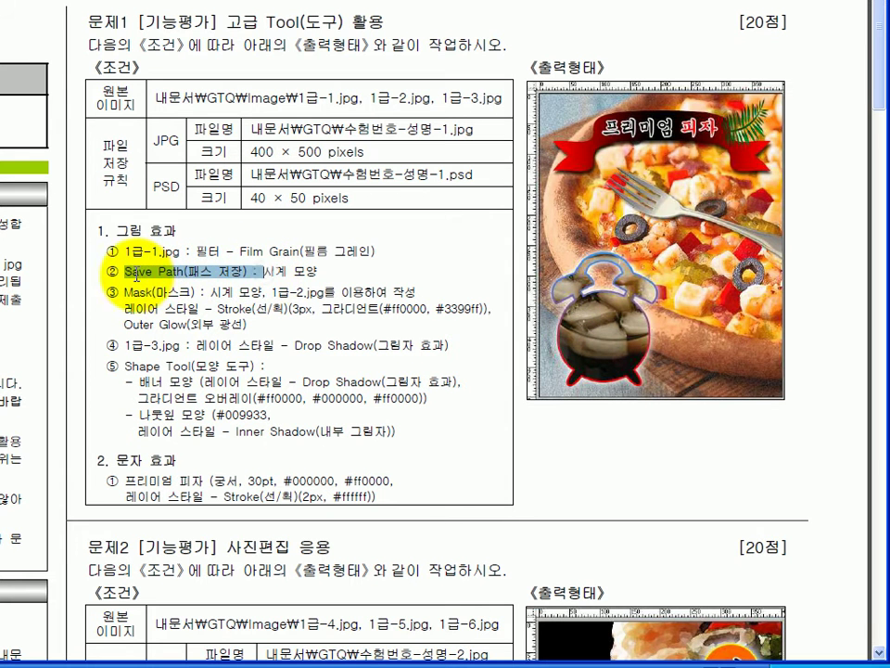
click(185, 272)
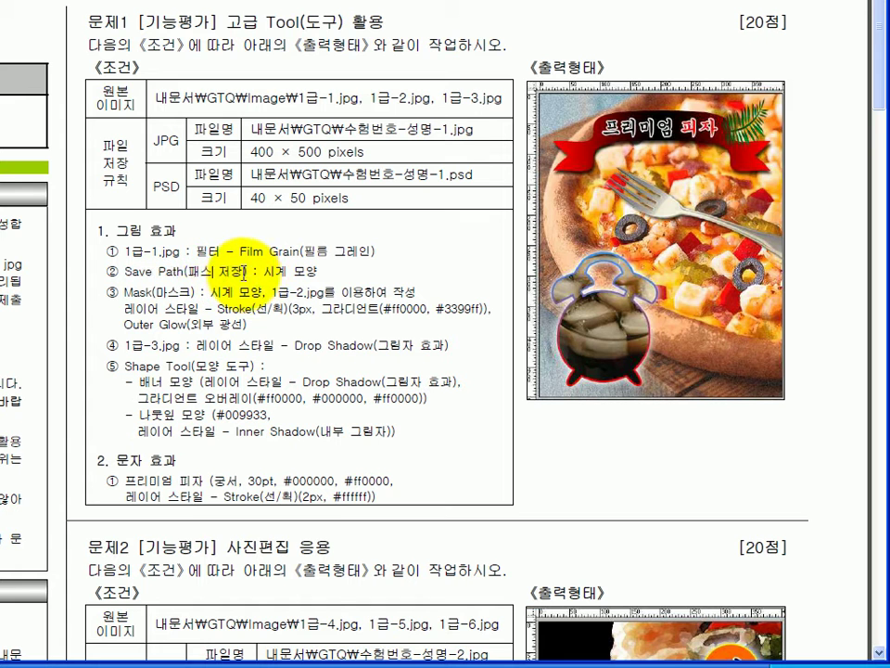
drag(243, 271, 249, 272)
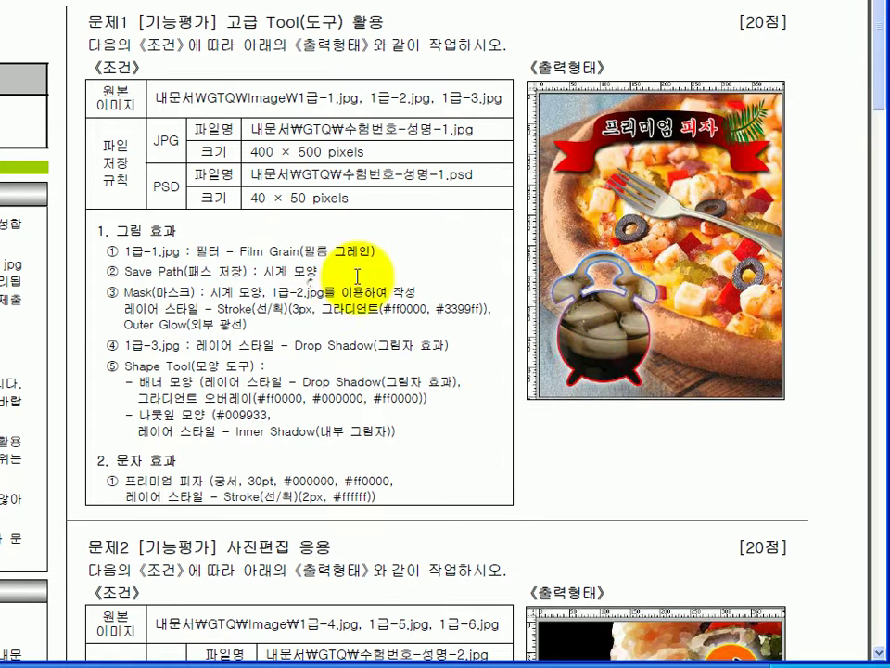
Step: Switch to Adobe Photoshop and create a 400 × 500 pixel document with a white background, named with the exam number, candidate's name and "-1"
key(alt+Tab)
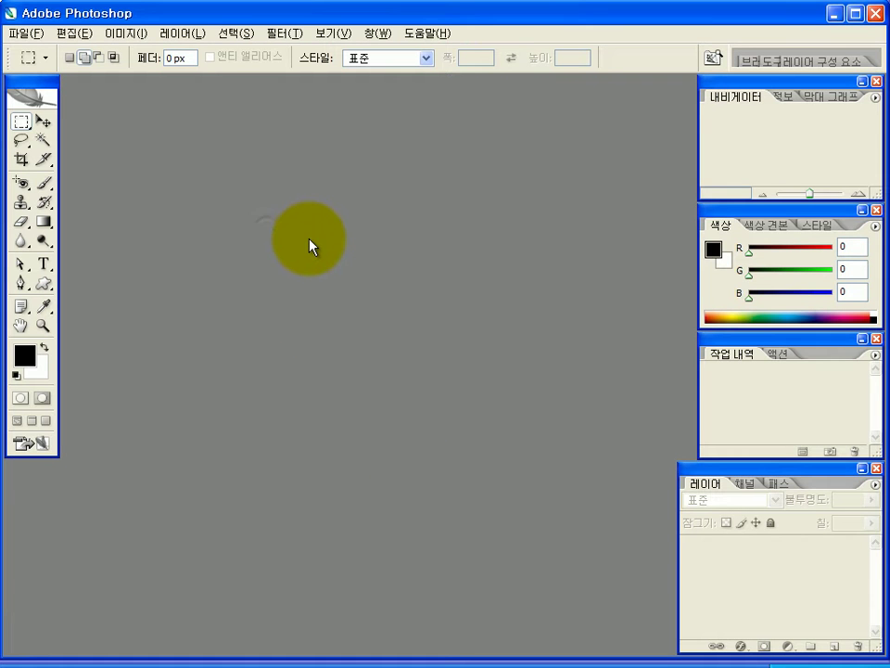
key(ctrl+n)
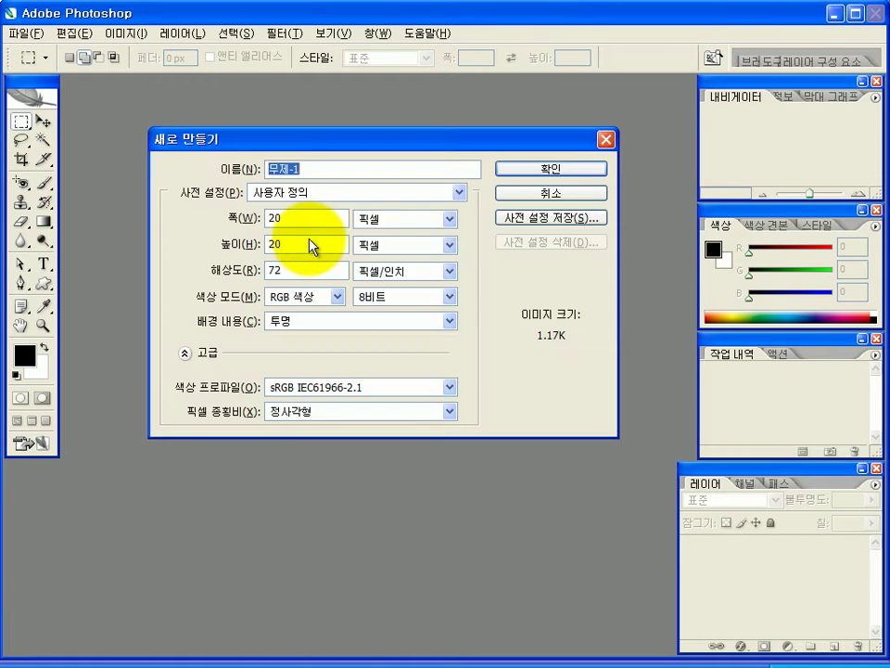
text(g)
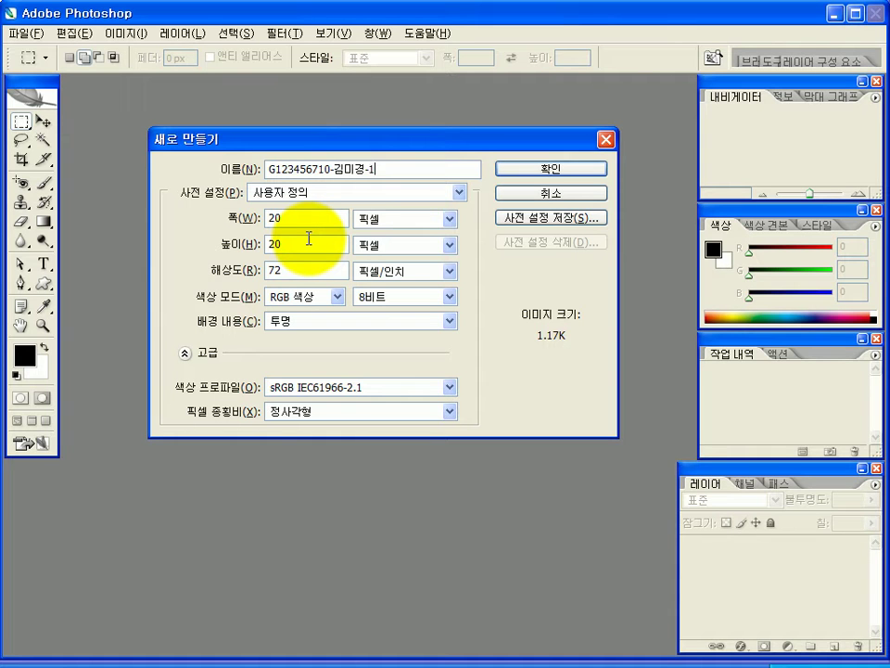
double_click(308, 220)
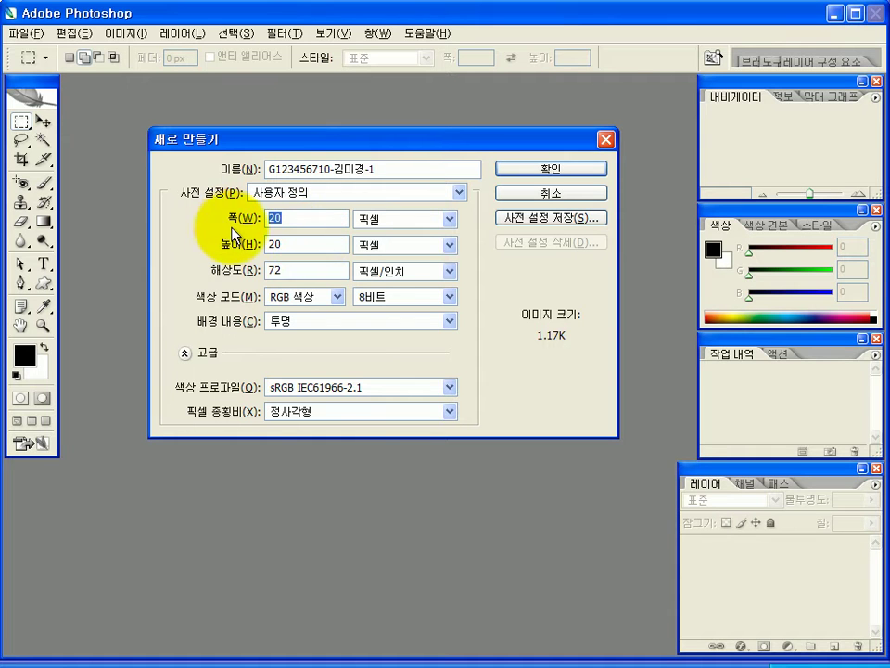
text(400)
key(Tab)
text(500)
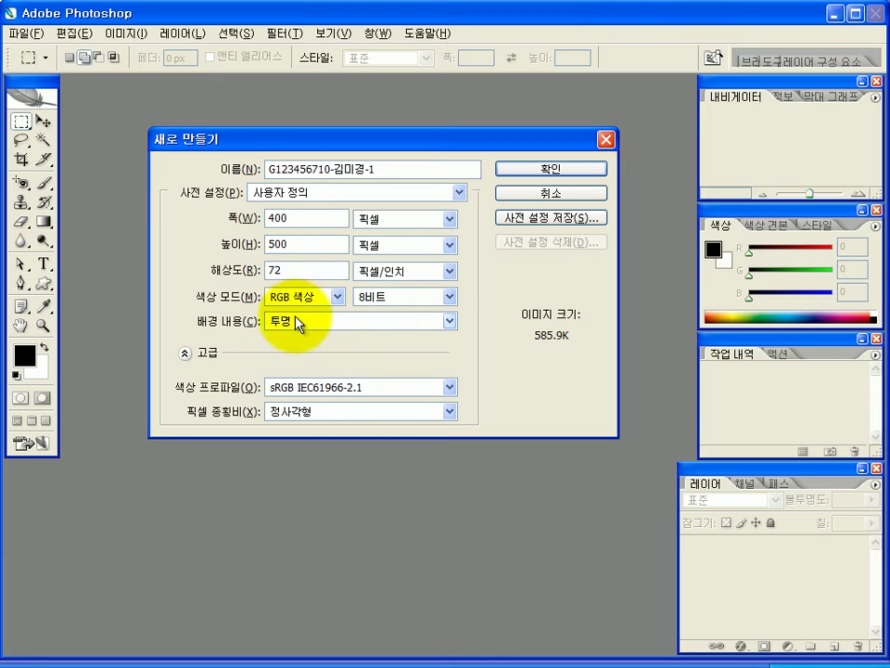
click(450, 321)
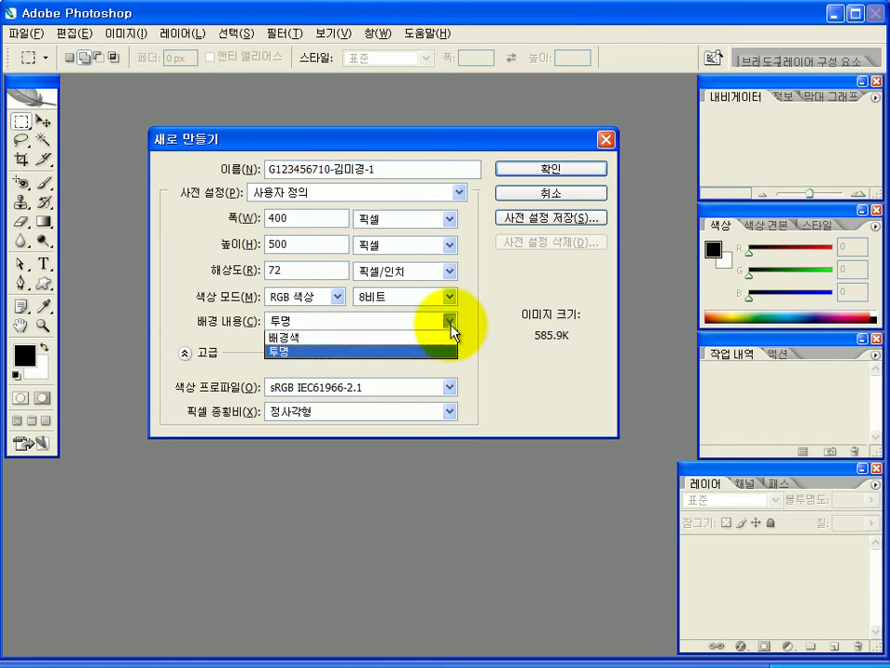
click(321, 339)
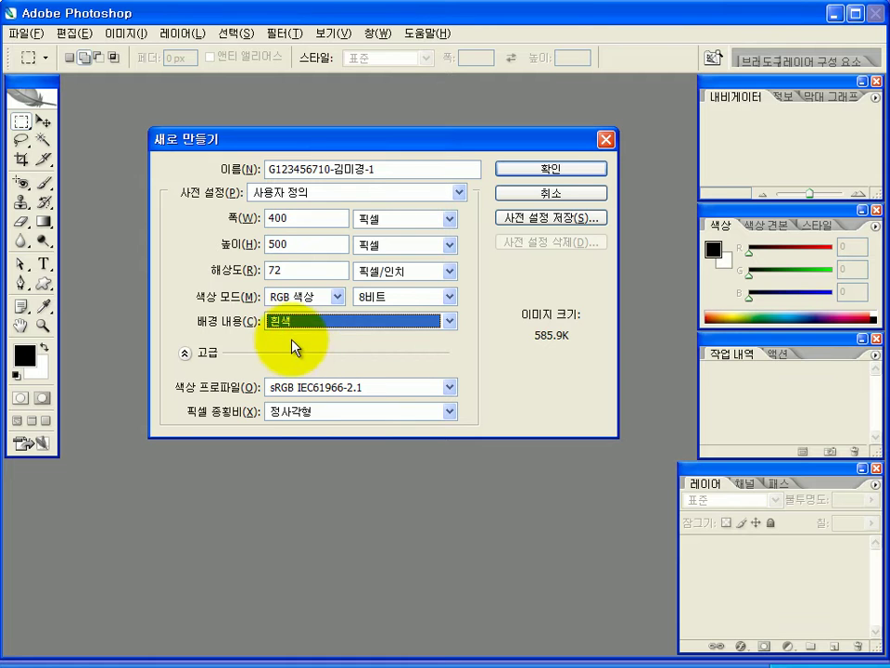
click(542, 170)
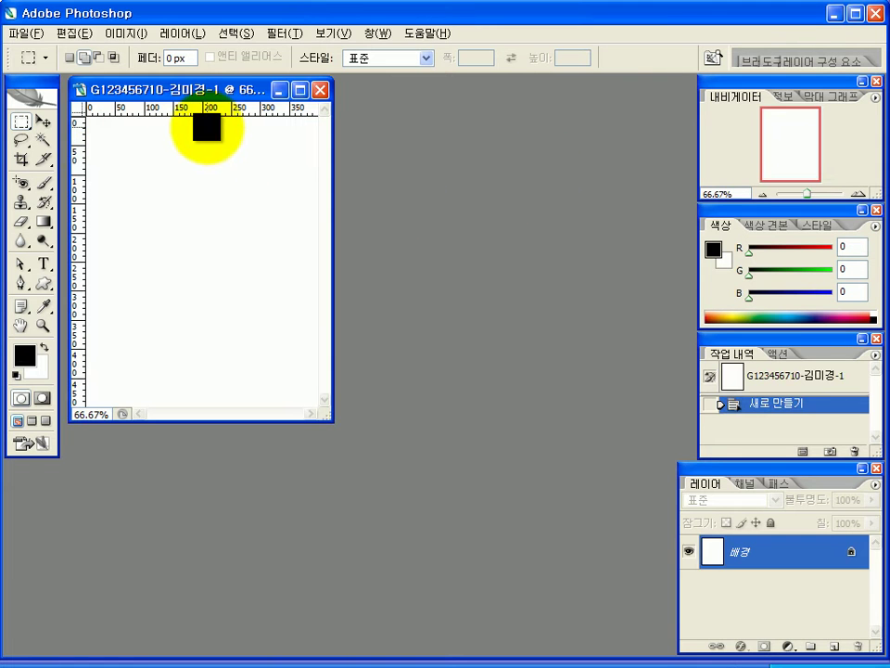
Step: Show the rulers on the blank document and set their units to pixels
key(ctrl+r)
key(ctrl+r)
key(ctrl+r)
key(ctrl+r)
key(ctrl+r)
key(ctrl+r)
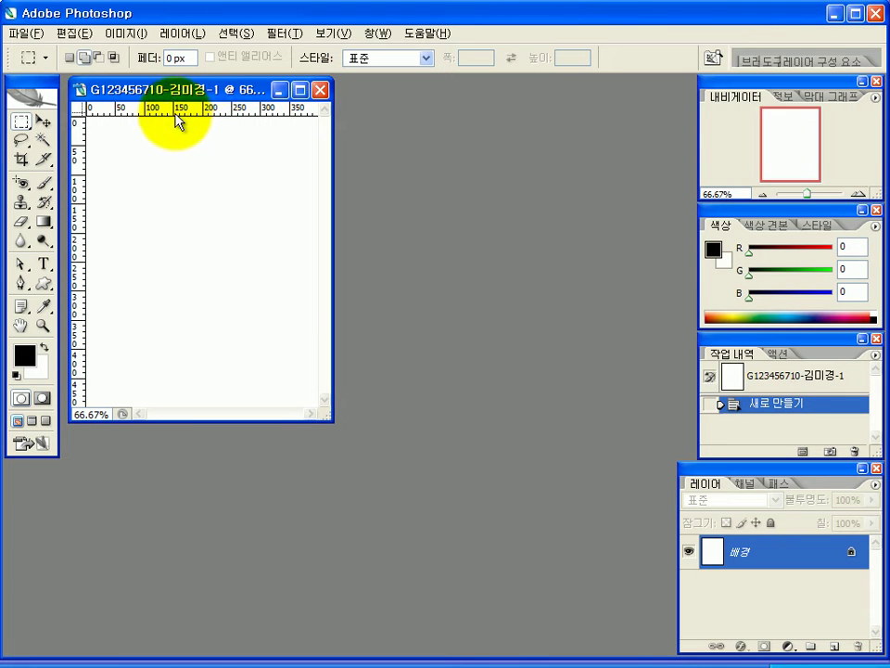
right_click(179, 109)
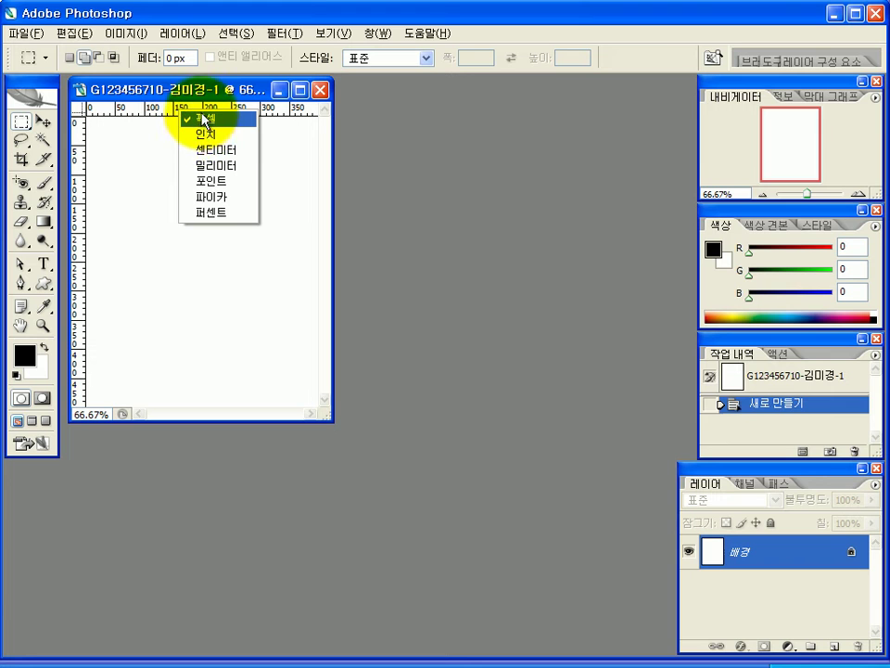
click(204, 119)
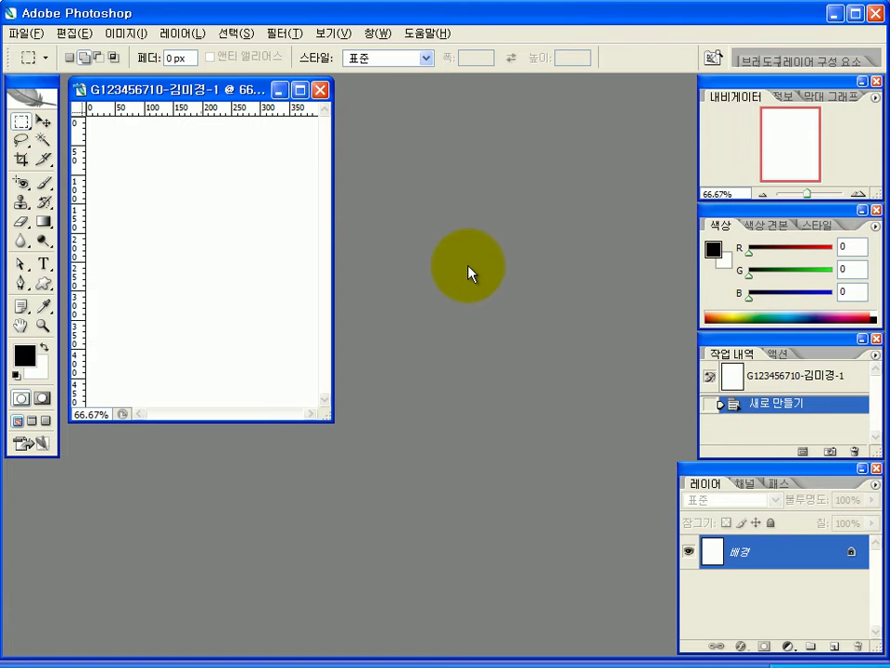
Step: Open the image 1급-1.jpg from the GTQ\1급소스파일 folder in My Documents
double_click(468, 272)
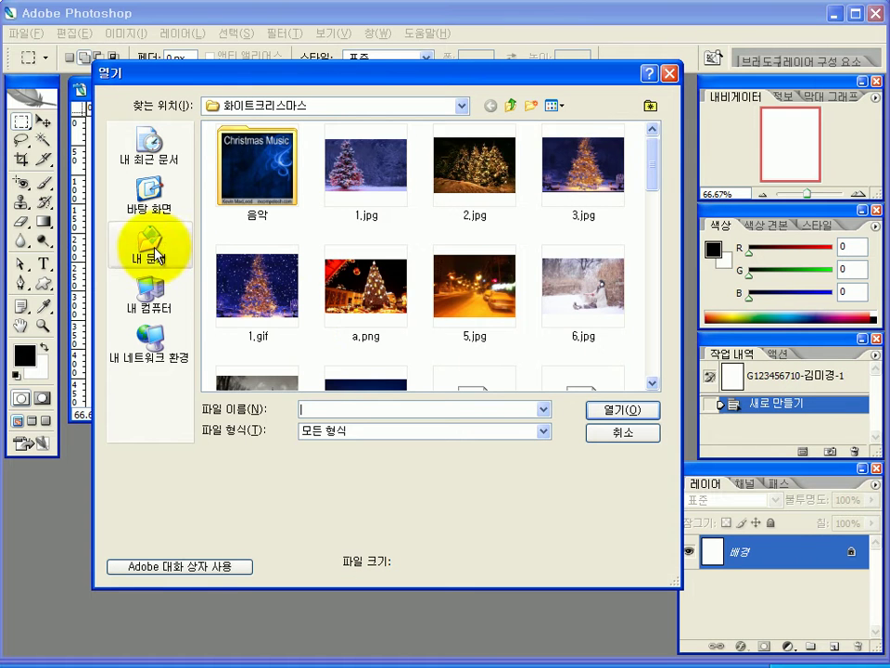
click(150, 244)
scroll(561, 338, down, 1)
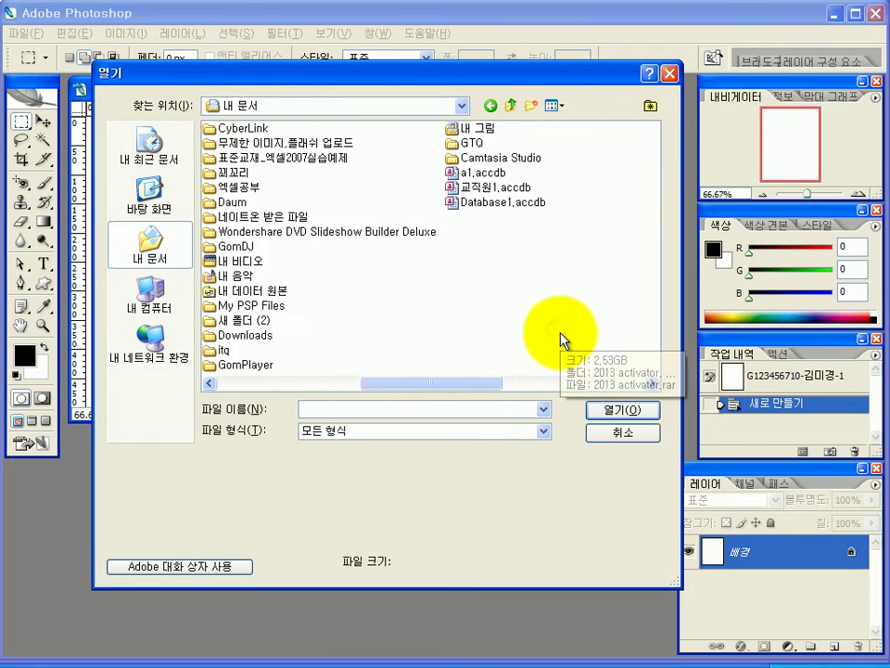
scroll(562, 341, down, 1)
double_click(224, 142)
click(242, 145)
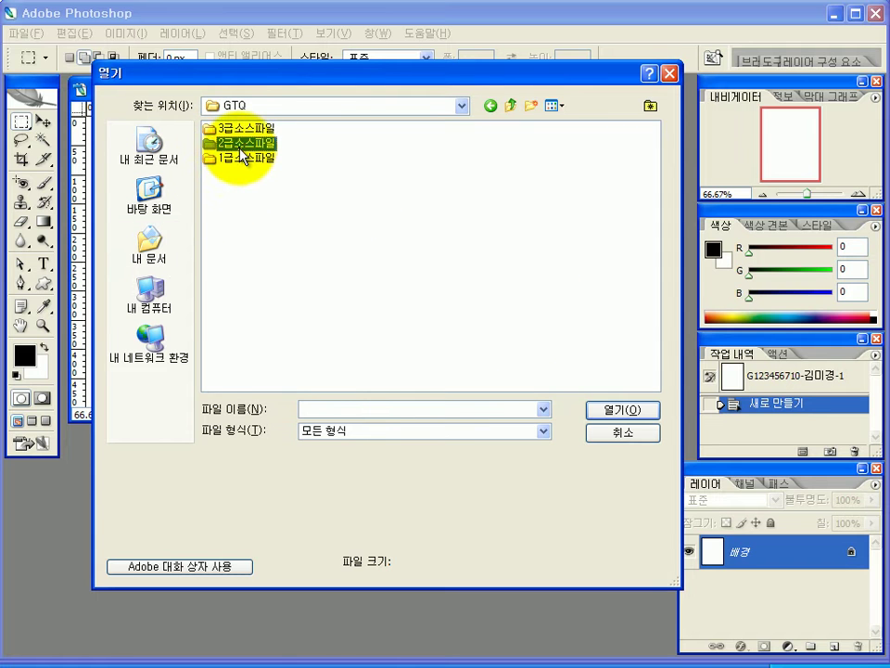
double_click(239, 158)
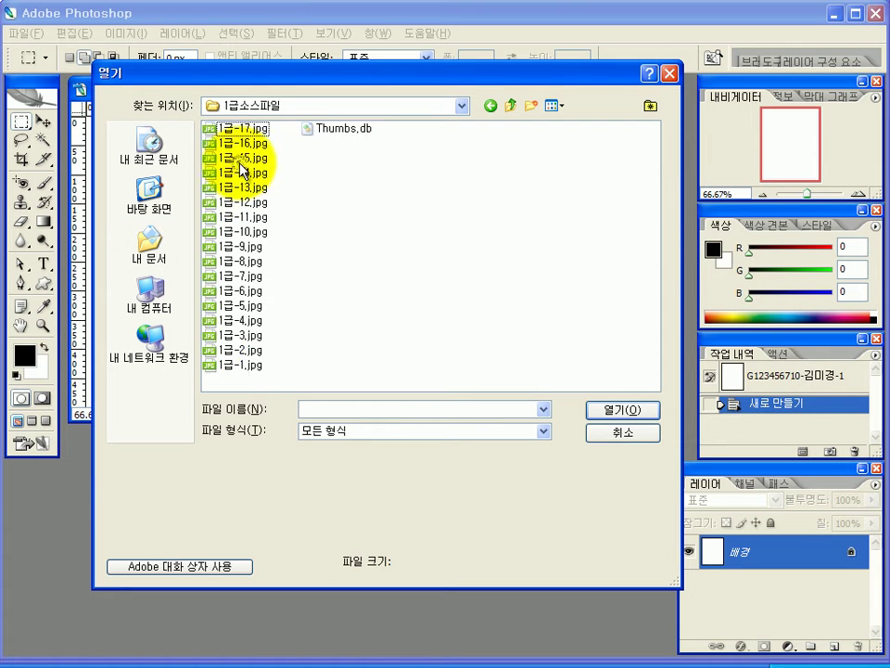
click(232, 365)
click(619, 409)
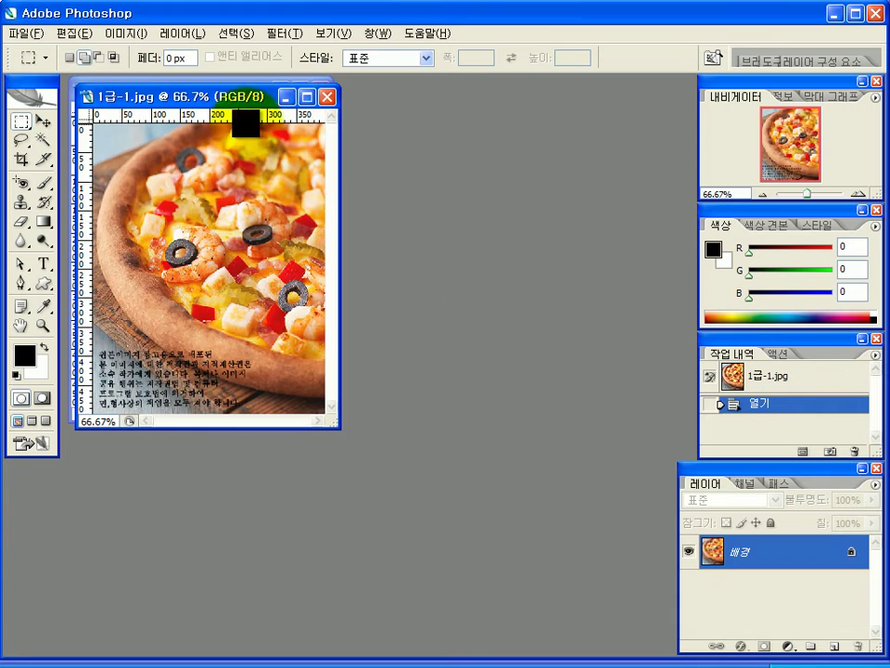
Step: Place the 1급-1.jpg window beside the blank document and check the photo's image size
drag(230, 95, 525, 211)
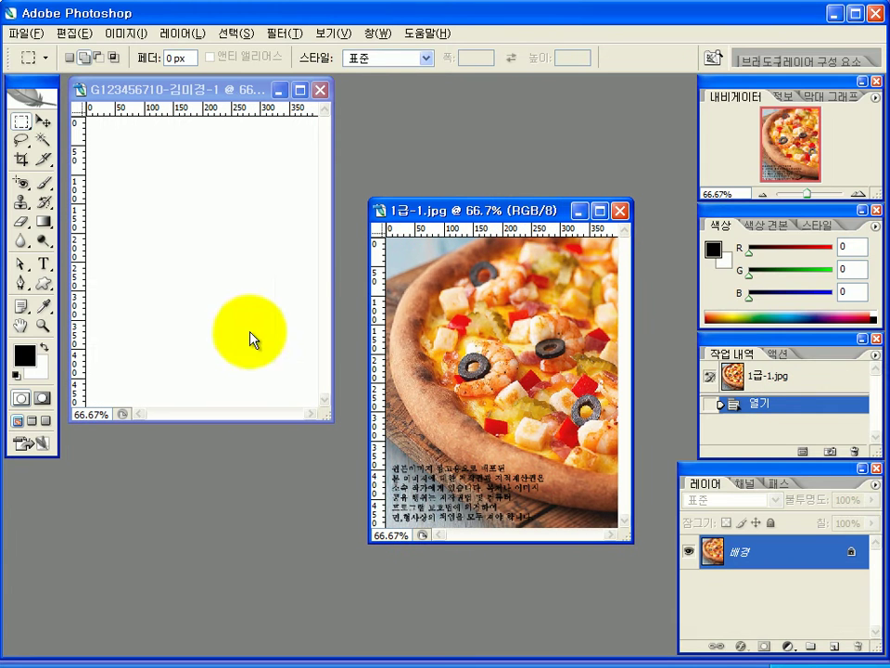
click(168, 102)
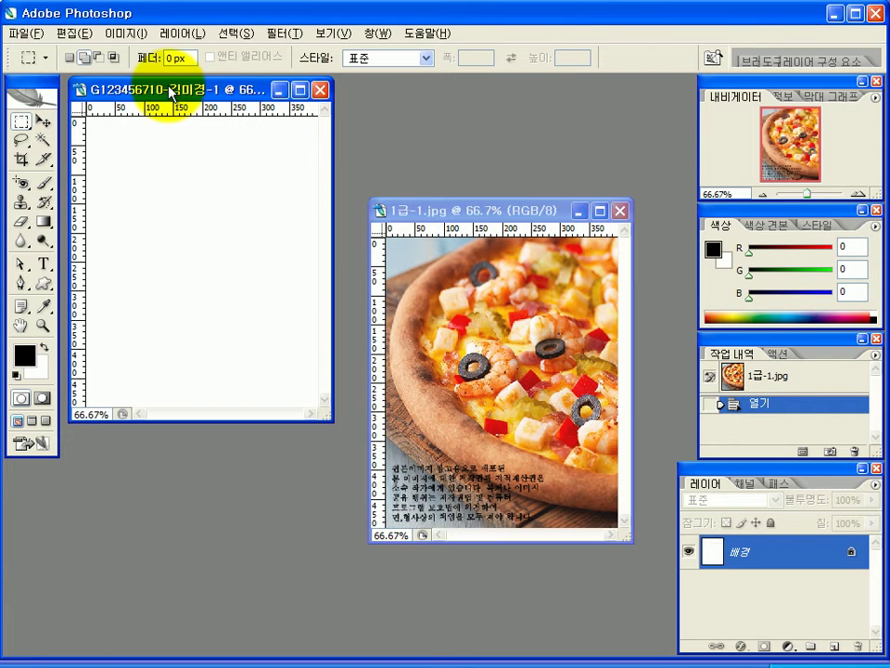
click(493, 215)
right_click(496, 220)
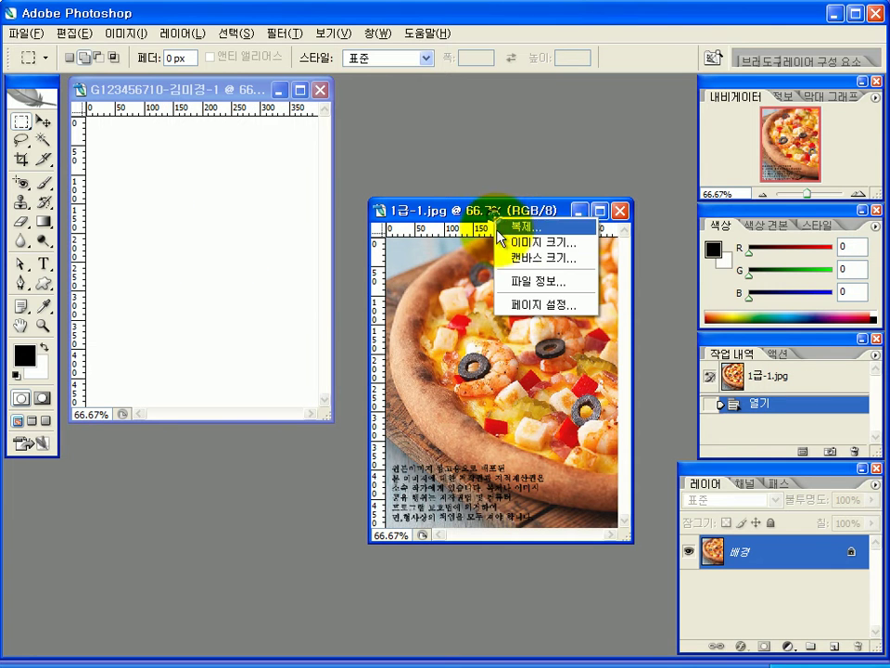
click(524, 242)
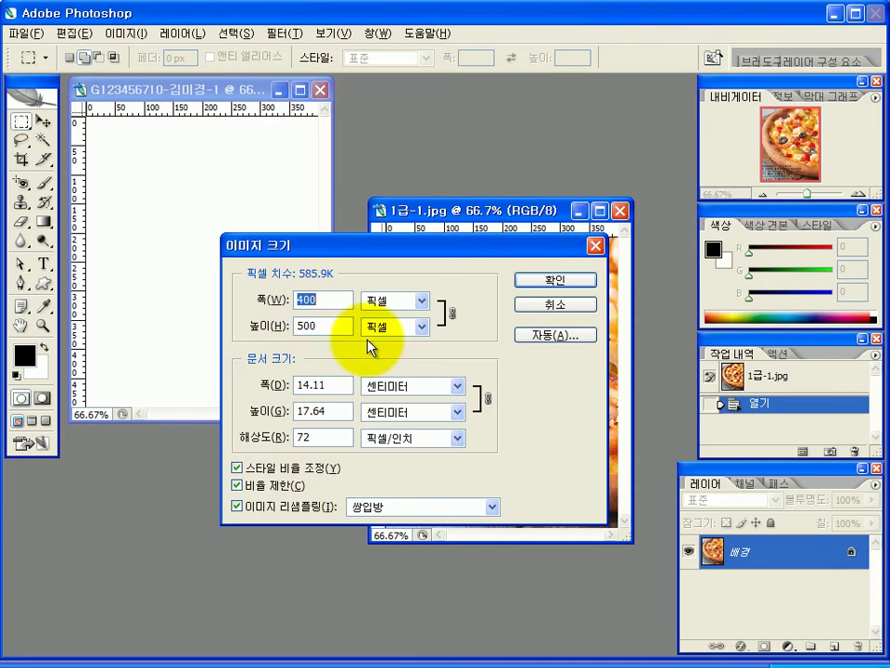
click(568, 281)
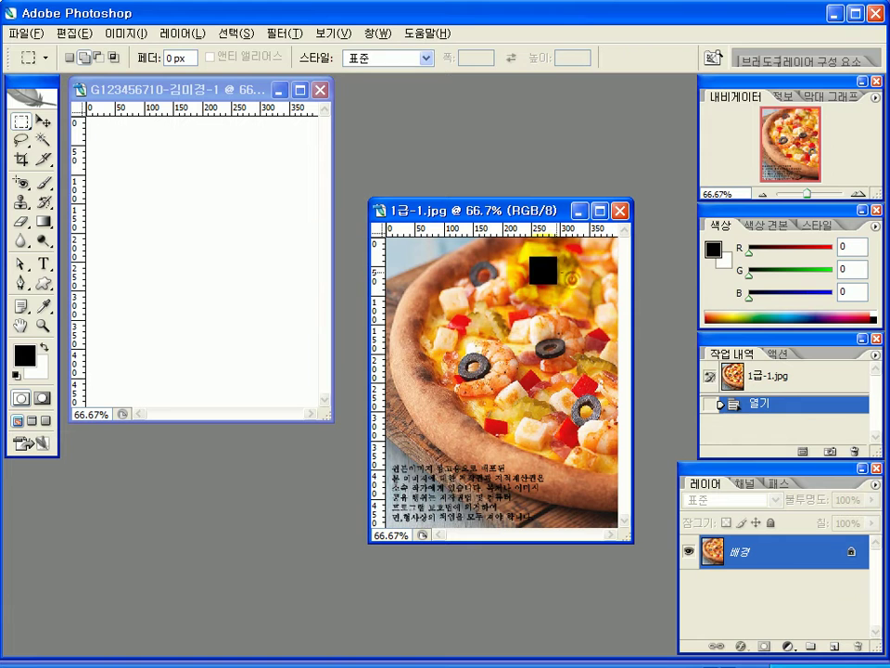
Step: Copy the pizza photo onto the blank document with the Move tool so it fills the canvas, and close 1급-1.jpg
click(43, 122)
drag(433, 290, 222, 224)
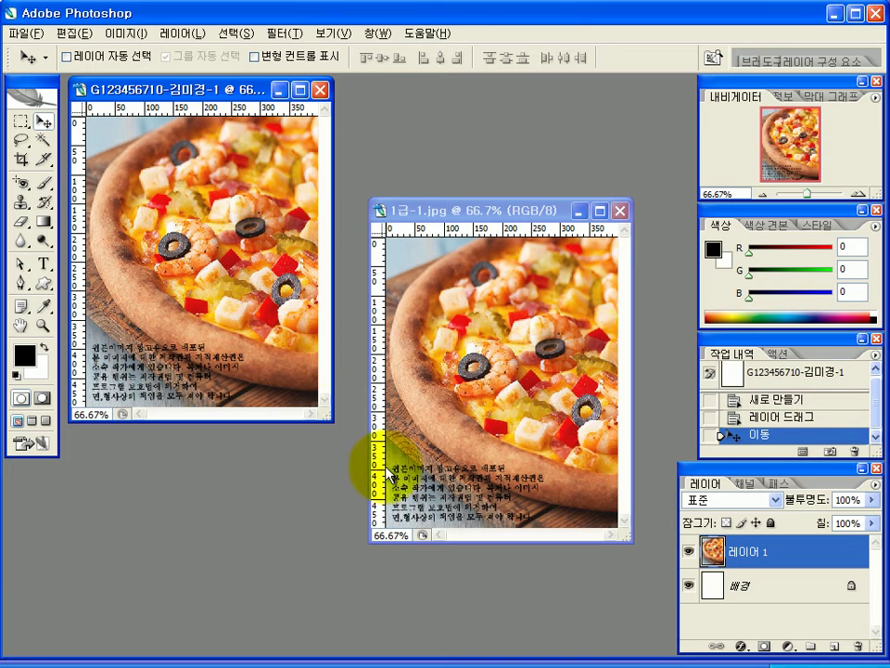
click(621, 212)
click(619, 213)
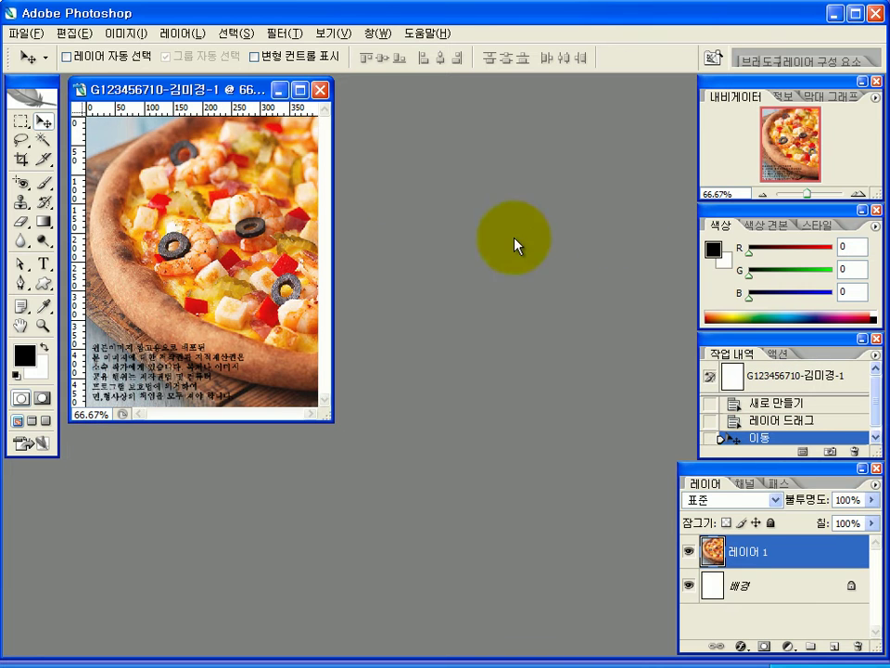
Step: Apply the Film Grain (필름 그레인) filter to the pizza layer with grain 4, highlight area 0 and intensity 10
drag(247, 94, 317, 125)
drag(248, 247, 336, 239)
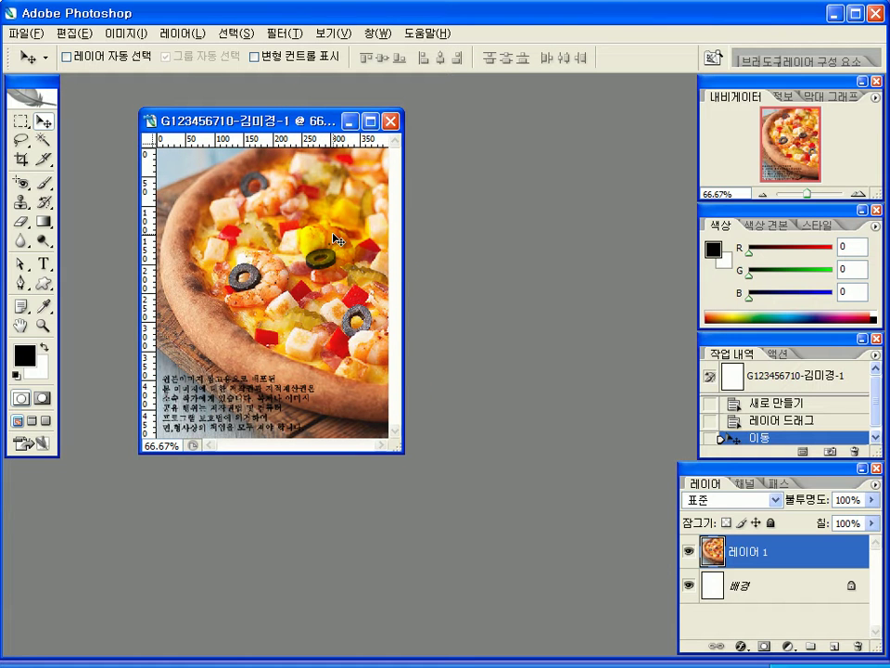
click(283, 34)
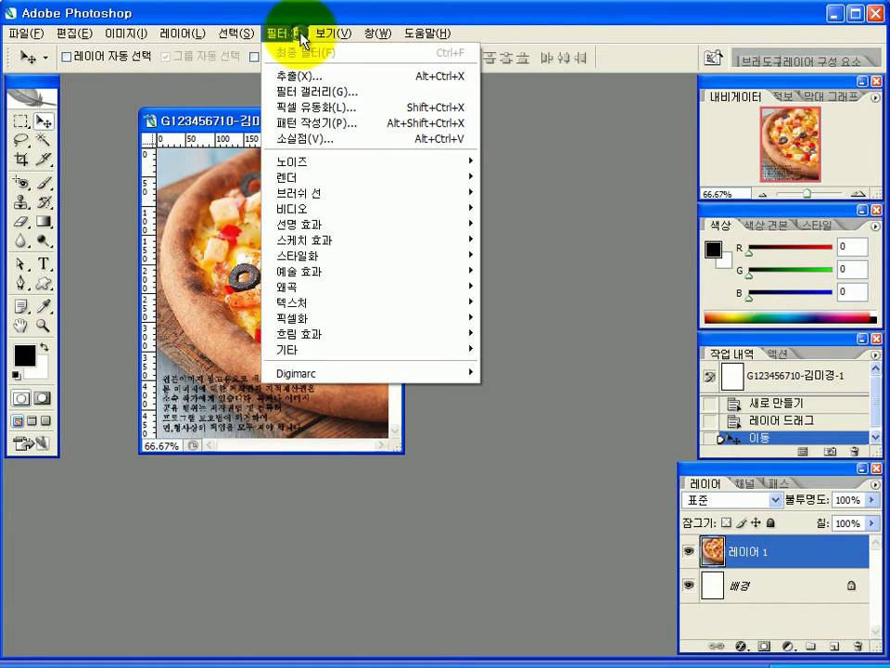
mouse_move(310, 243)
mouse_move(316, 276)
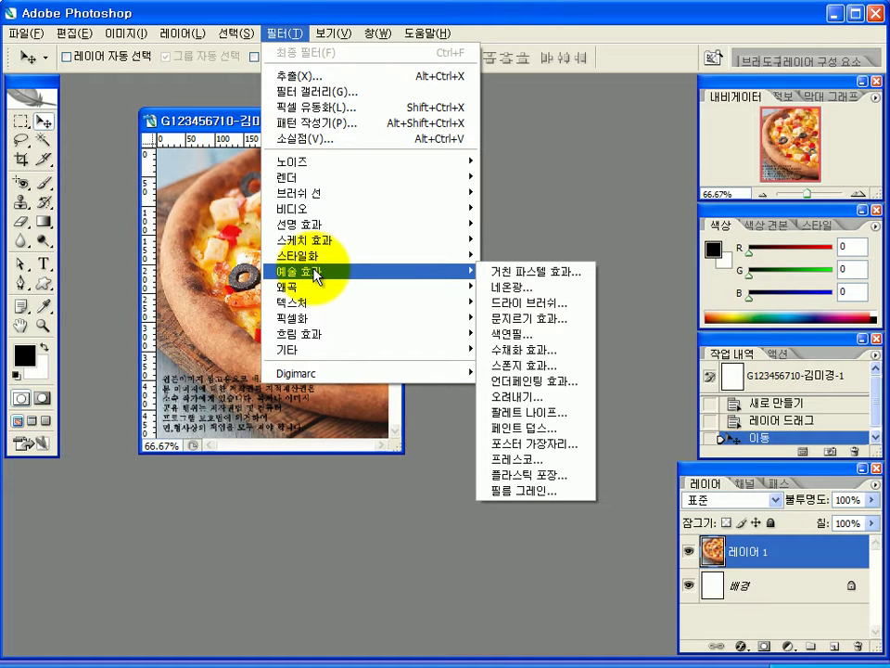
click(545, 496)
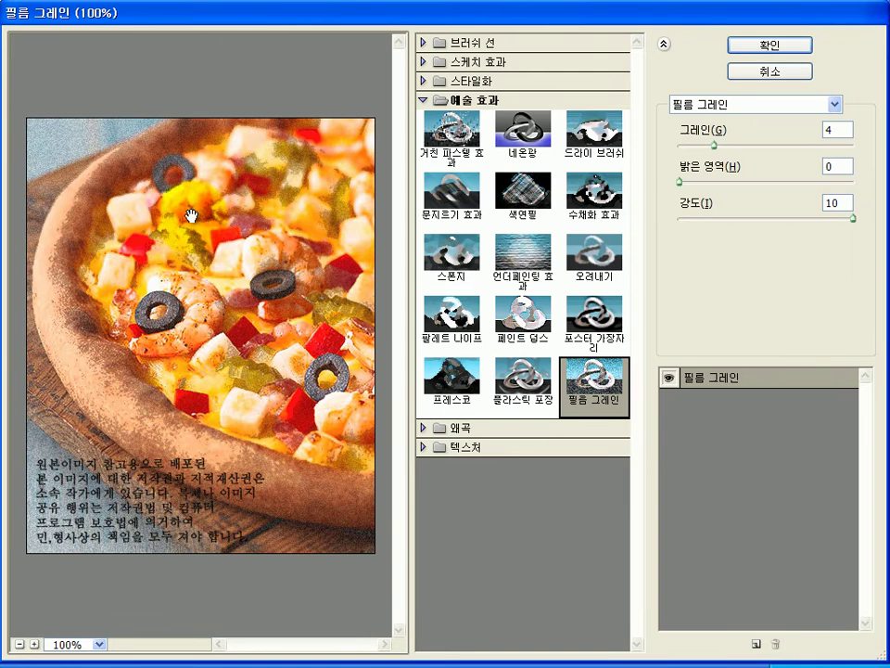
click(770, 44)
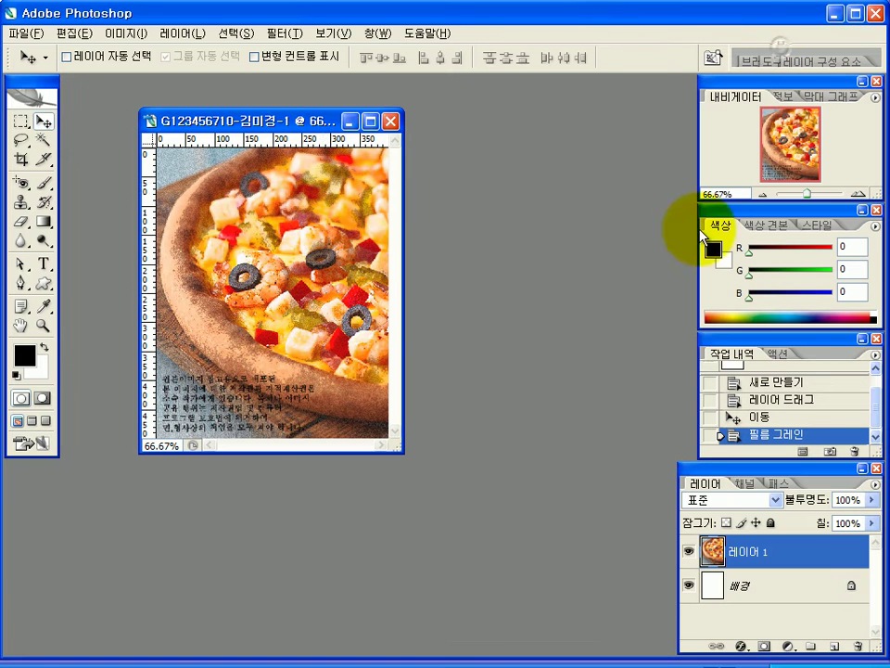
Step: Return to the exam sheet and read condition 2, on saving a path in the clock shape (시계 모양)
click(356, 320)
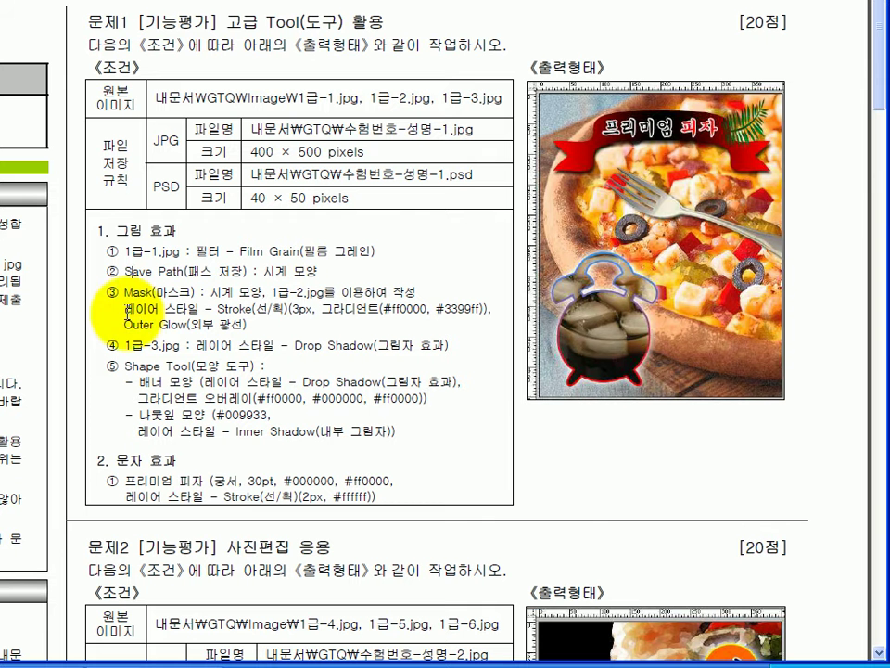
drag(106, 271, 249, 273)
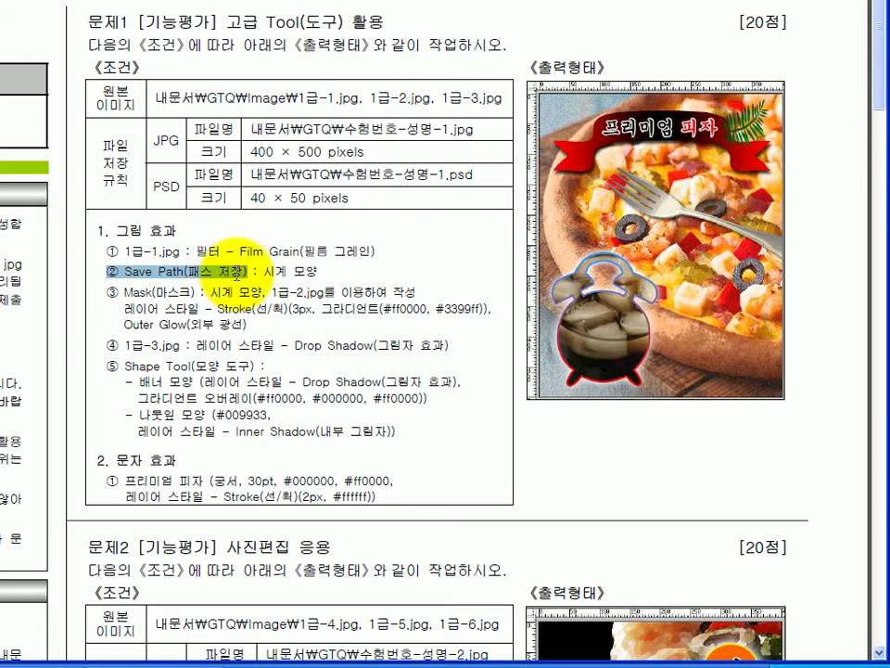
drag(318, 272, 264, 271)
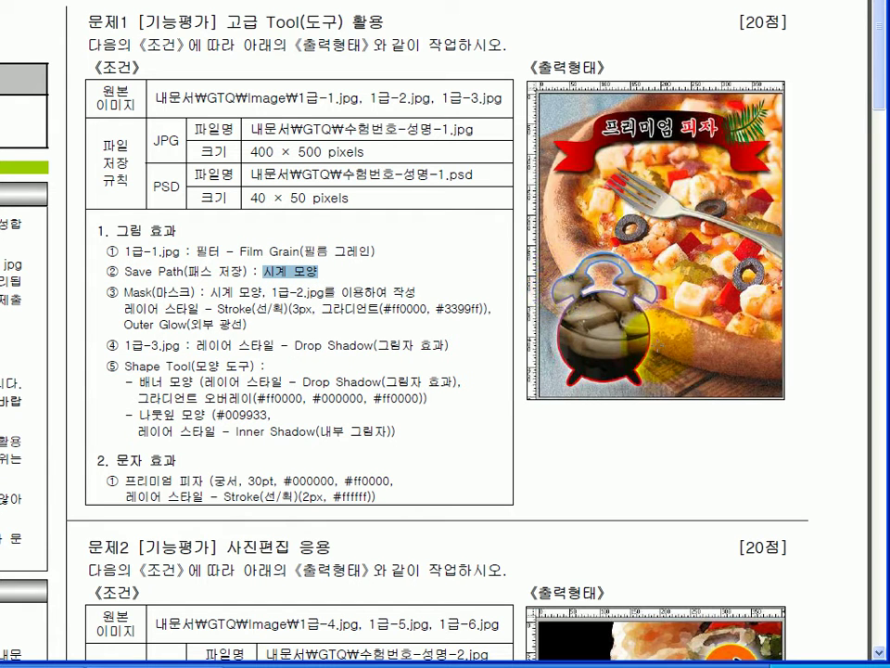
drag(245, 272, 187, 271)
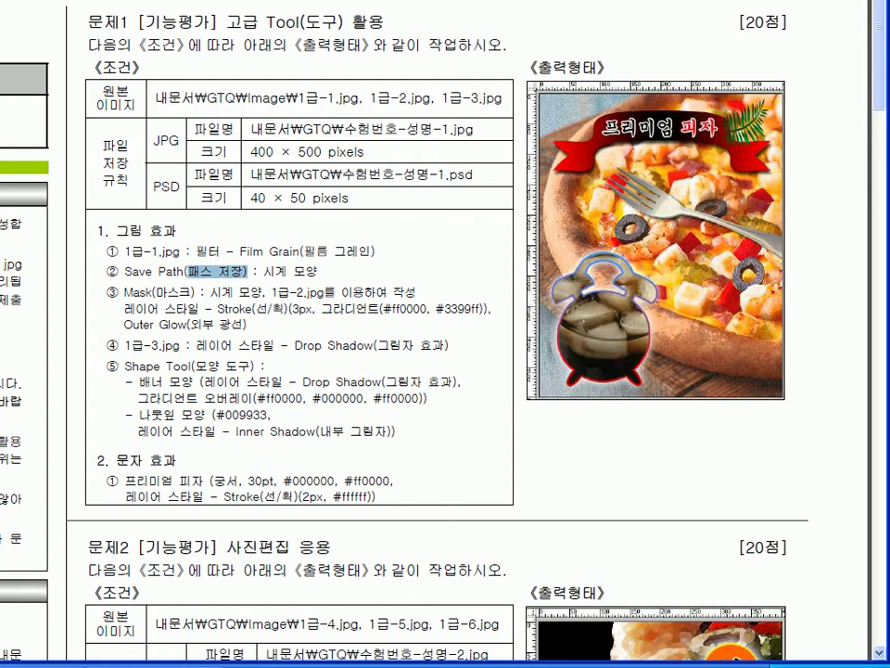
Step: Switch to Photoshop, place the Layers palette beside the pizza document and make it taller
key(alt+Tab)
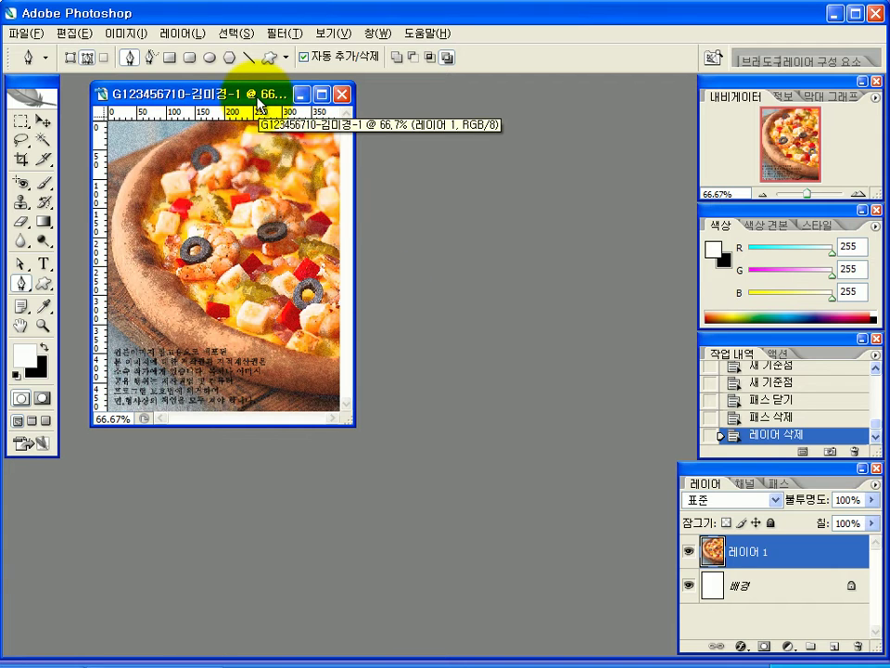
drag(731, 462, 542, 126)
drag(511, 320, 540, 408)
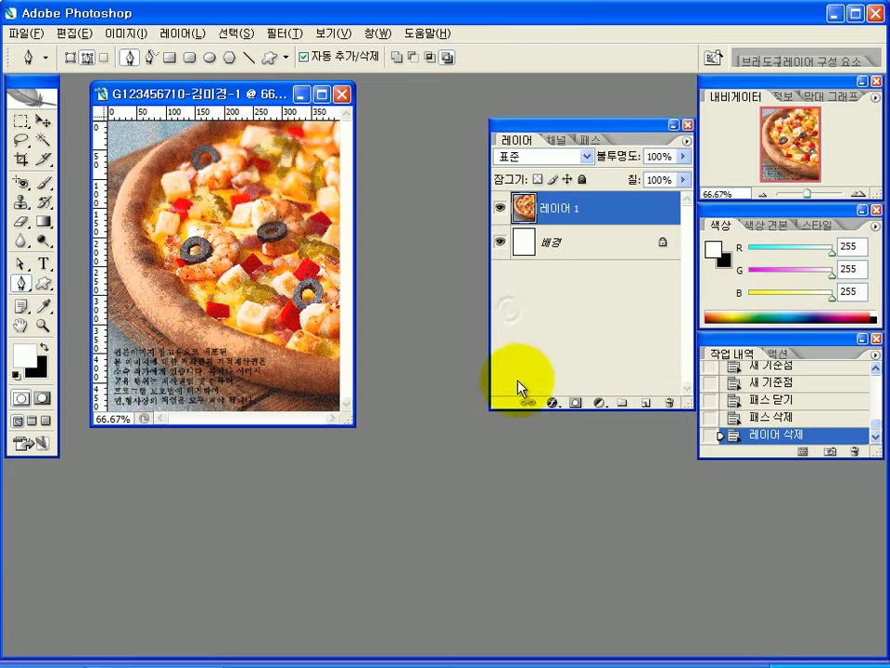
Step: Set the Pen tool to draw plain paths and add a new empty layer above the pizza layer
click(70, 58)
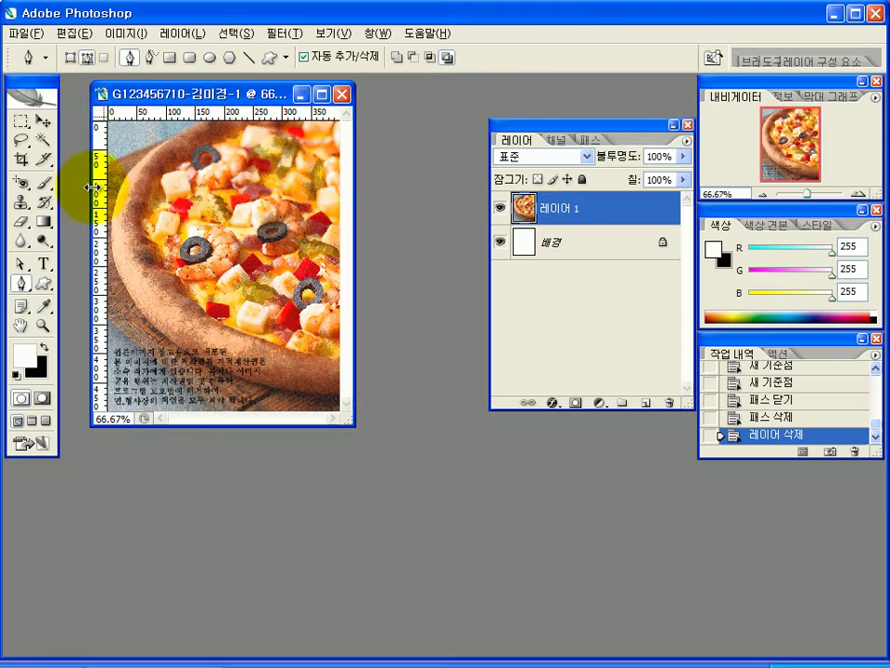
click(70, 56)
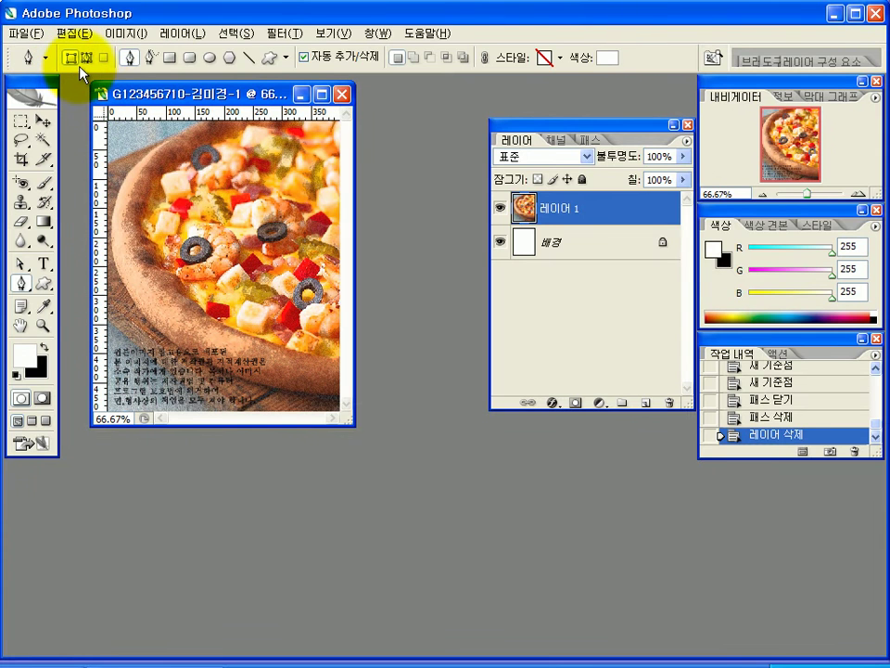
click(86, 57)
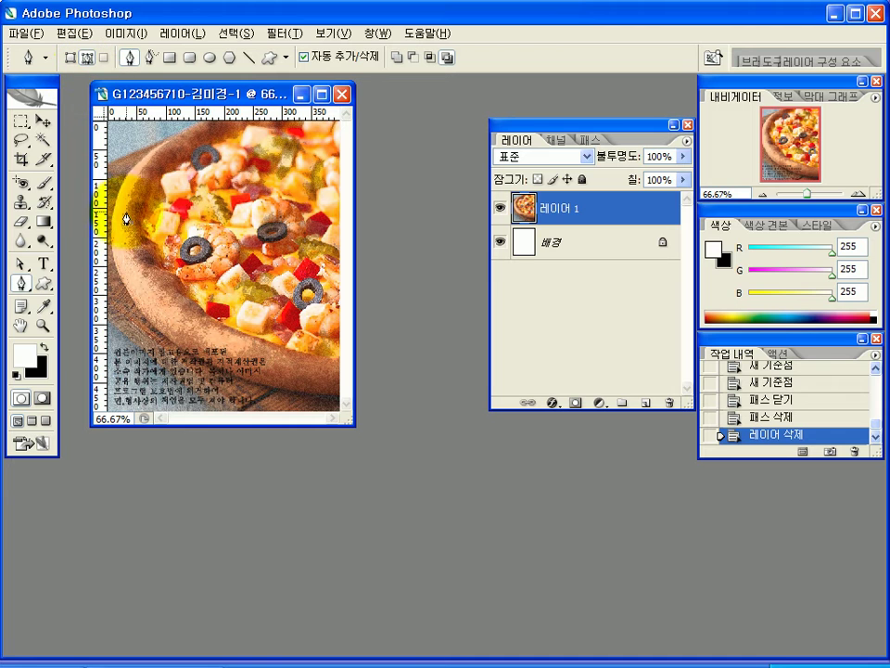
click(647, 405)
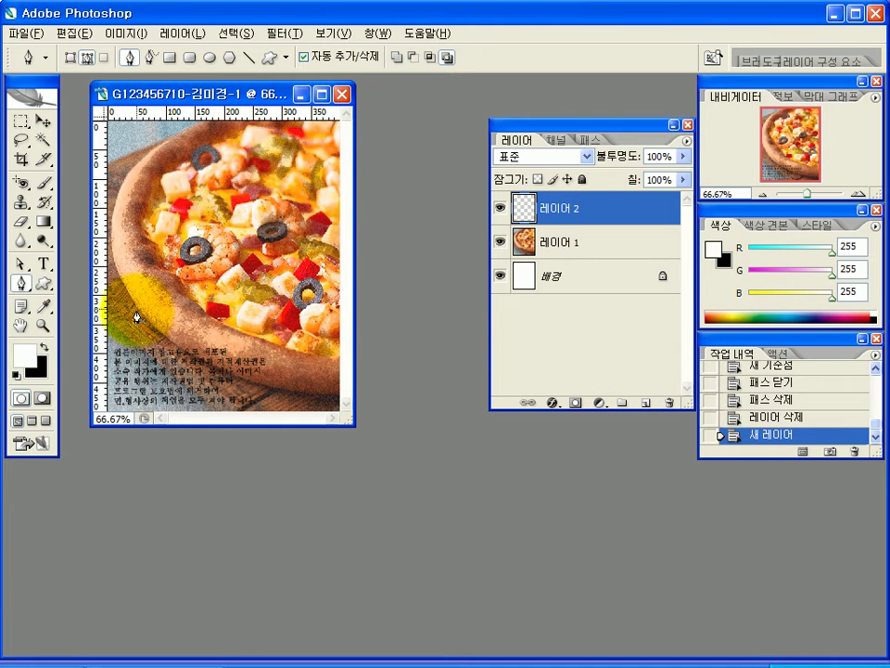
click(42, 346)
click(42, 346)
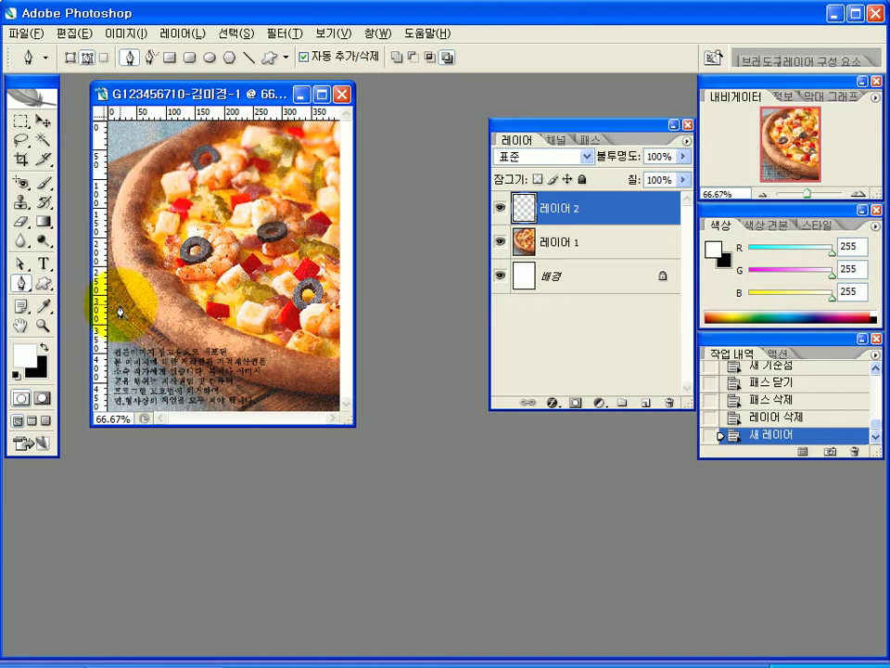
Step: Start the clock outline over the pizza's lower-left crust, tracing the left bell, the handle's outer arc and the right bell
drag(146, 291, 176, 299)
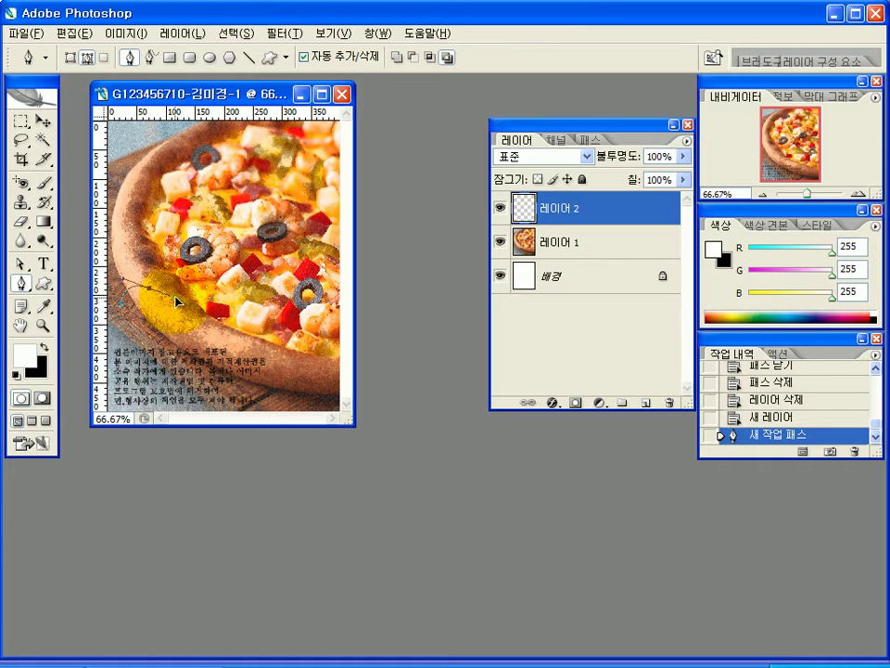
click(149, 294)
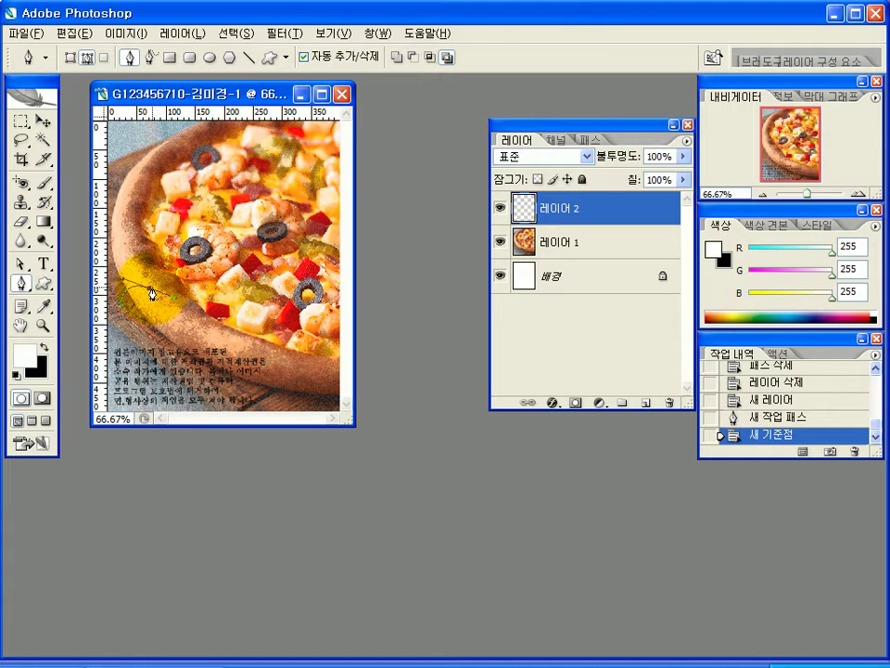
drag(151, 294, 204, 295)
click(204, 295)
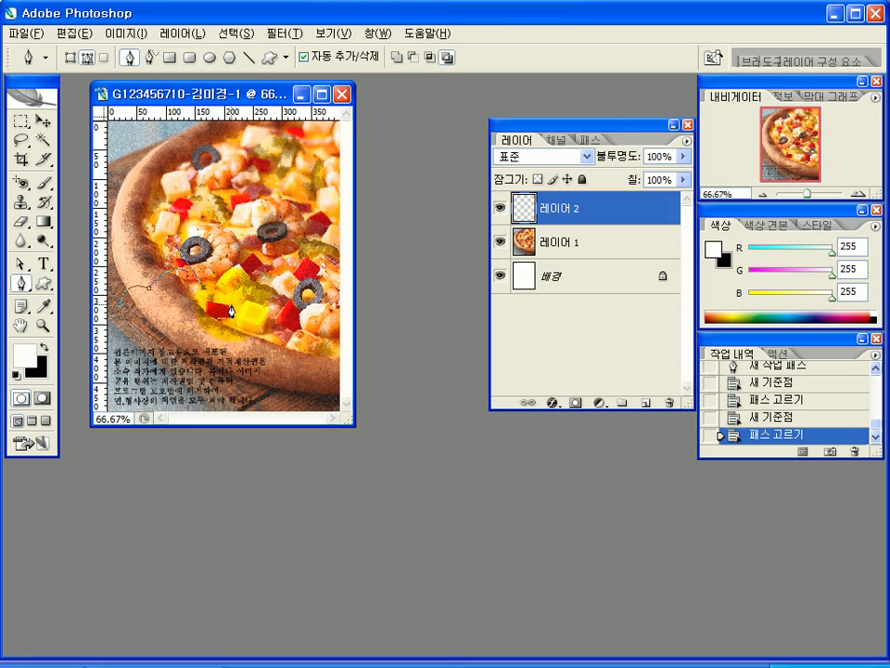
drag(229, 314, 210, 314)
key(ctrl+z)
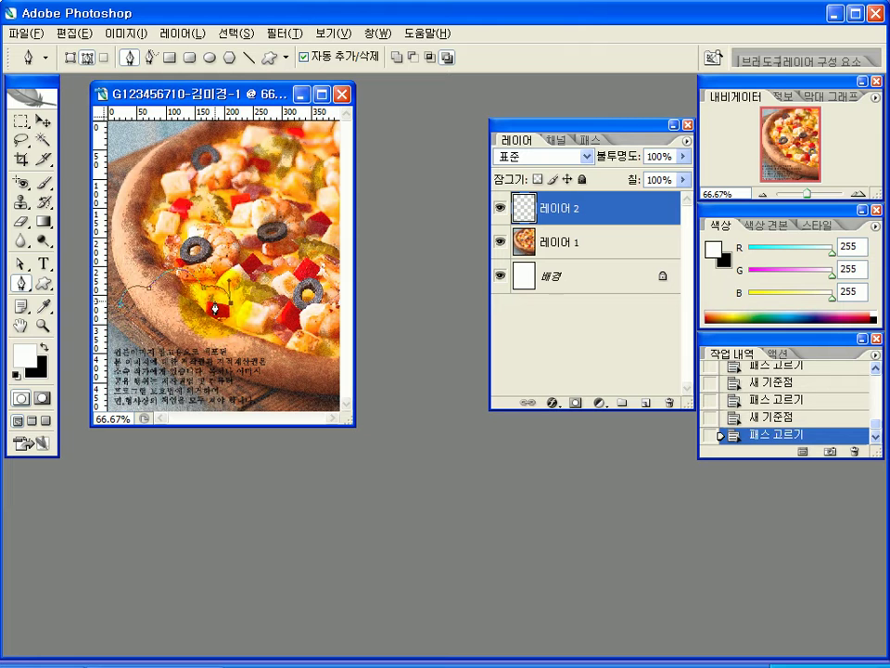
click(216, 308)
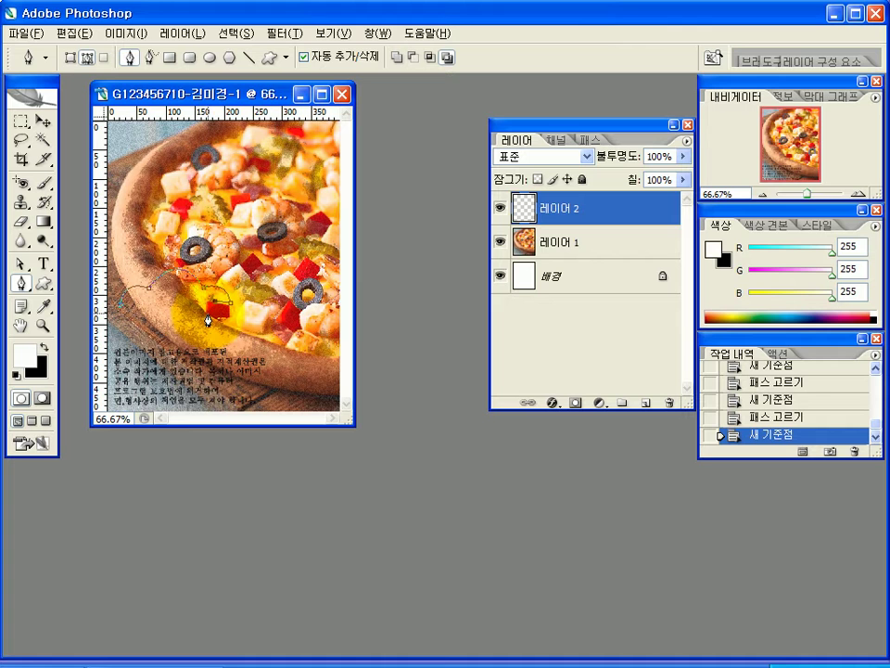
click(208, 320)
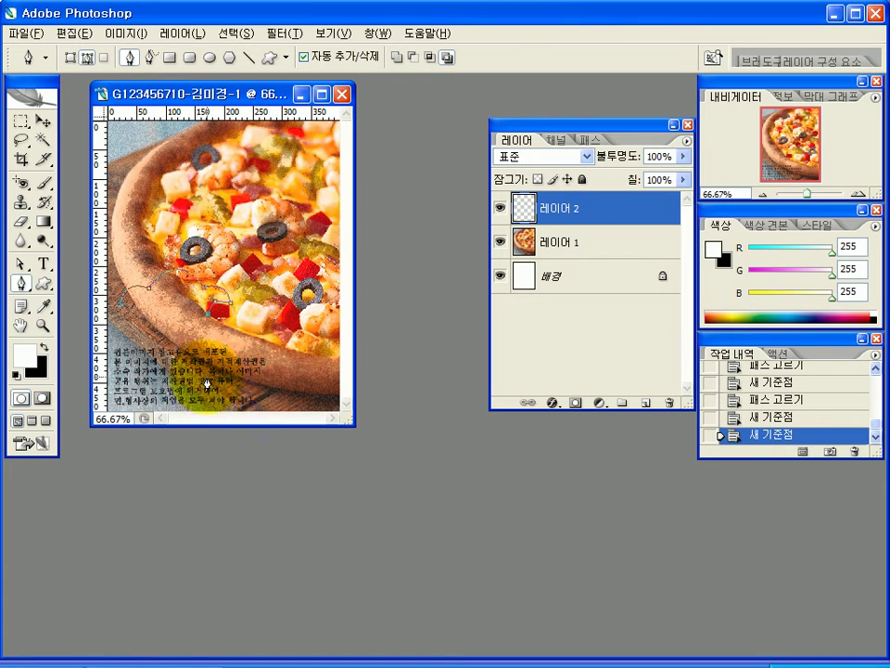
Step: Continue the clock path down the curved right side of the body and around the right foot
drag(213, 379, 176, 405)
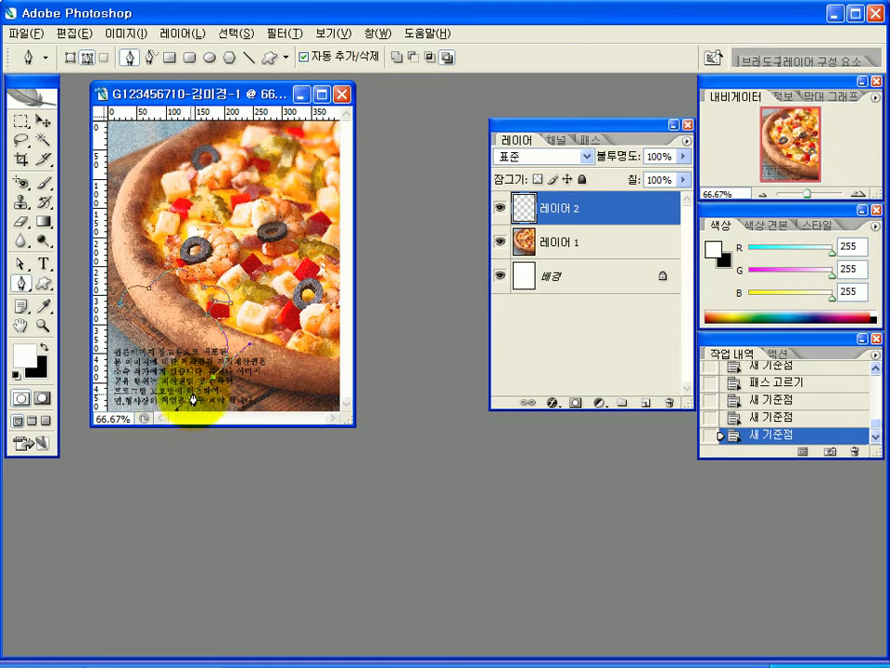
ctrl+click(213, 381)
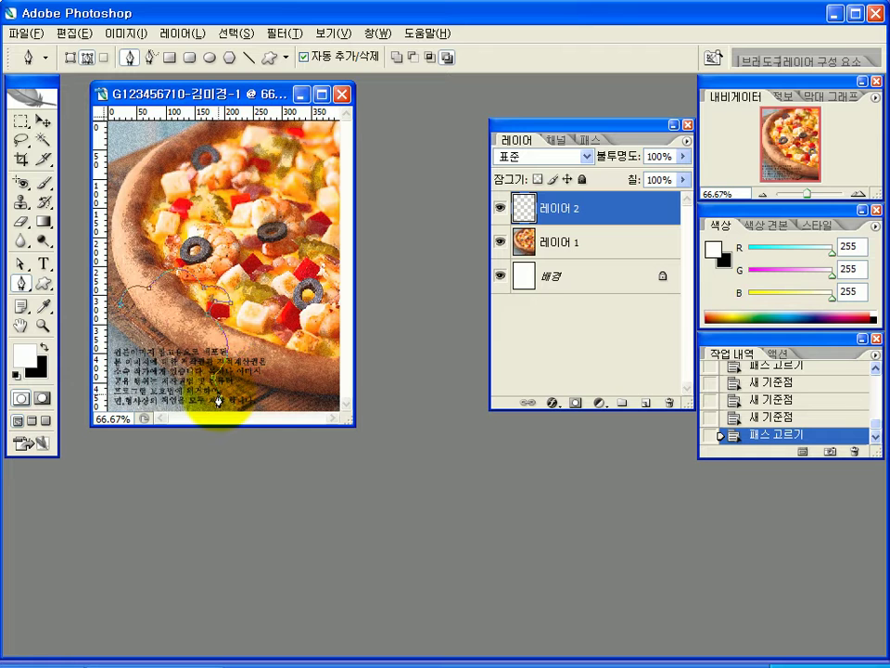
click(214, 399)
ctrl+click(209, 387)
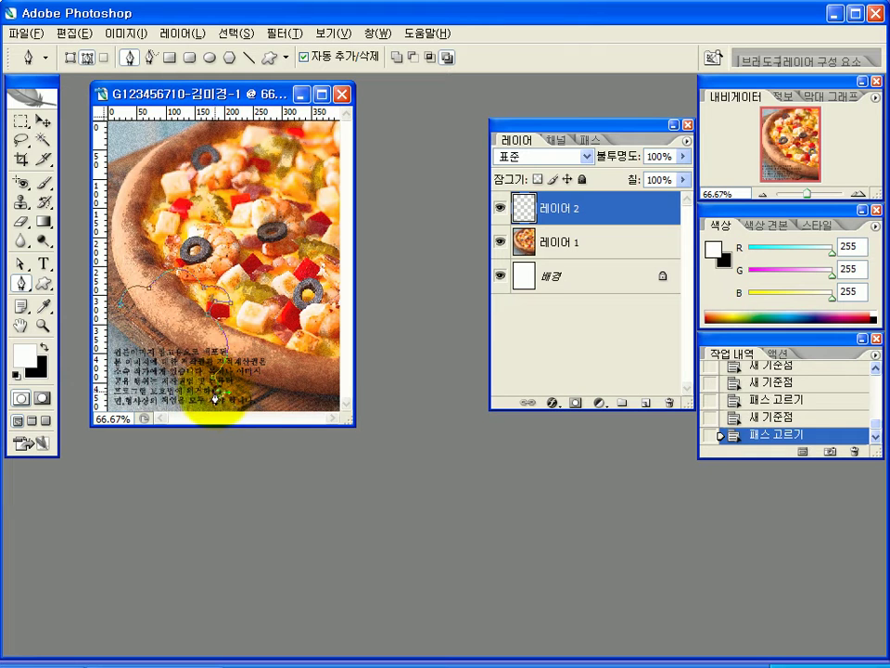
click(209, 387)
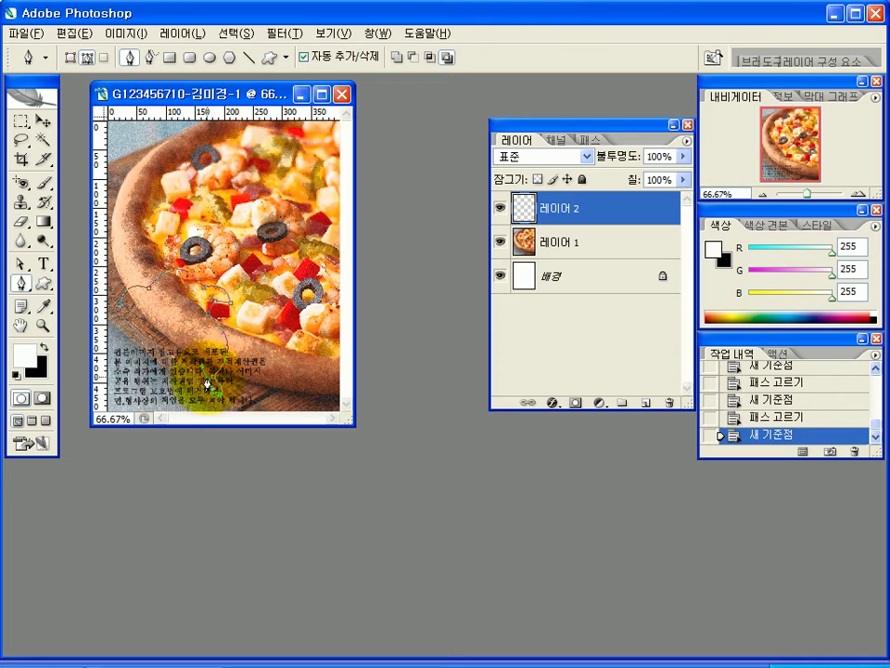
ctrl+click(209, 386)
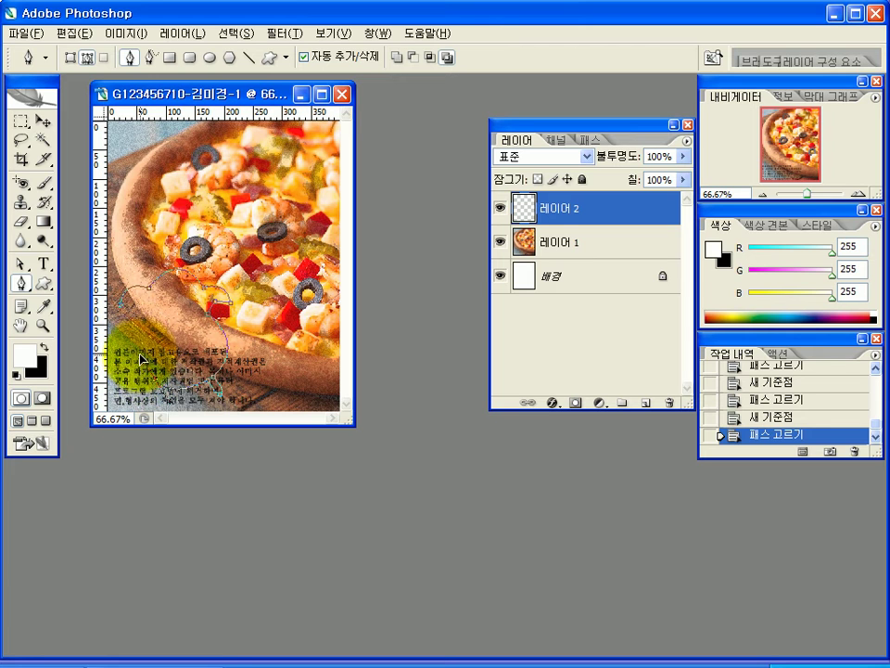
Step: Continue the clock path along the body's lower edge to the left foot
click(159, 391)
drag(158, 383, 149, 379)
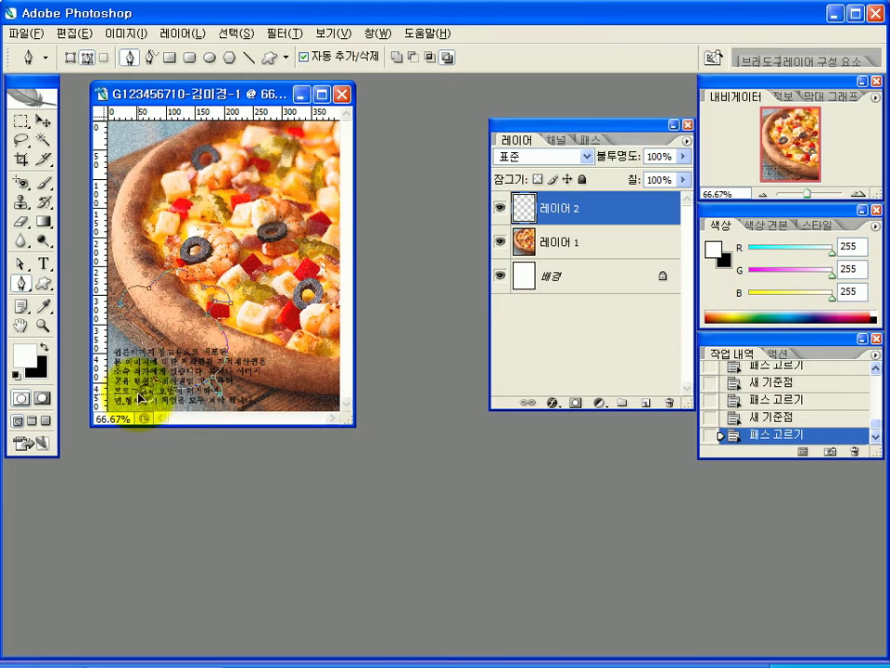
click(144, 400)
drag(145, 400, 130, 371)
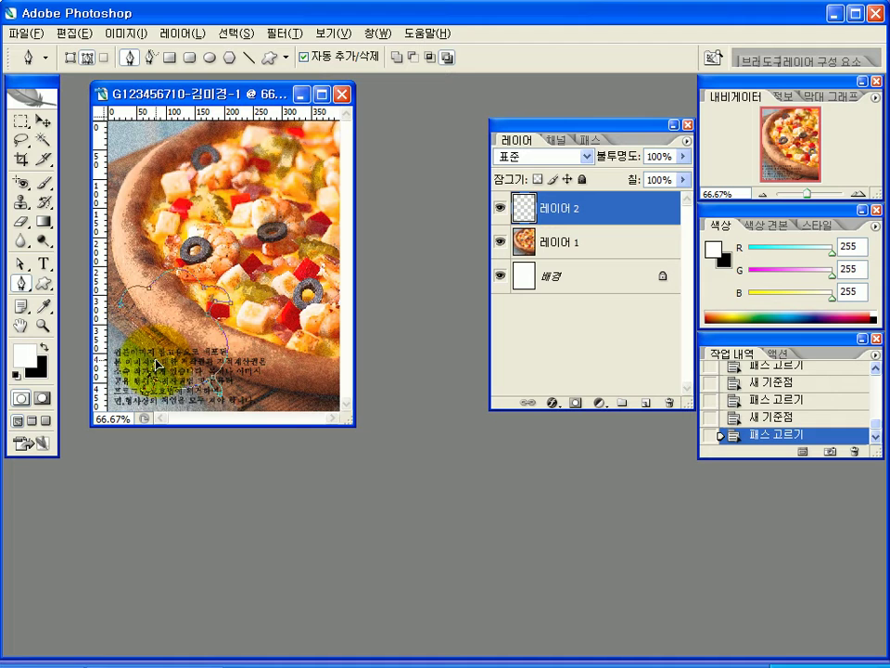
click(148, 380)
drag(149, 380, 144, 311)
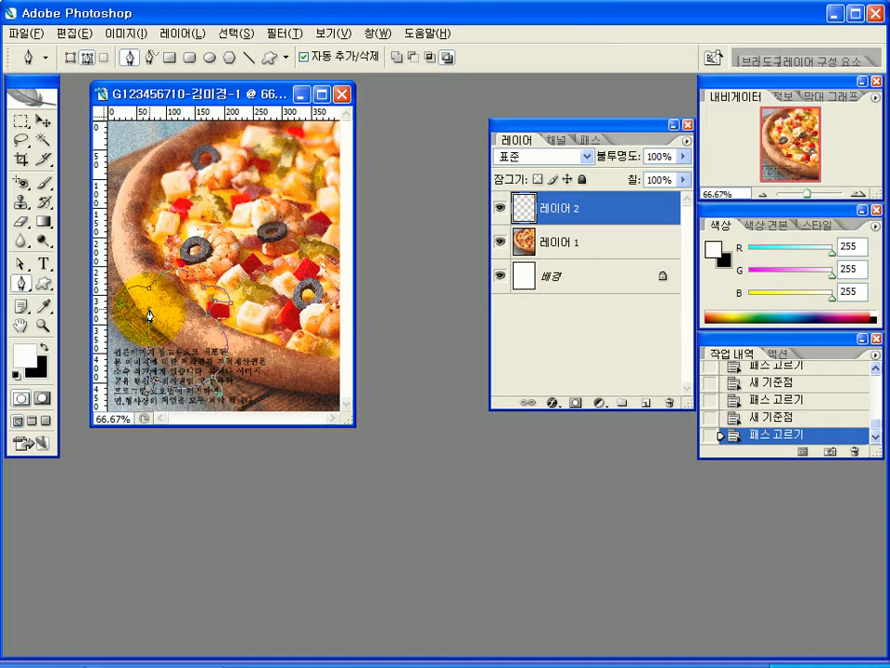
Step: Trace the left foot and curved left side of the clock body, and close the path at the left bell
click(130, 394)
drag(129, 394, 150, 321)
click(152, 322)
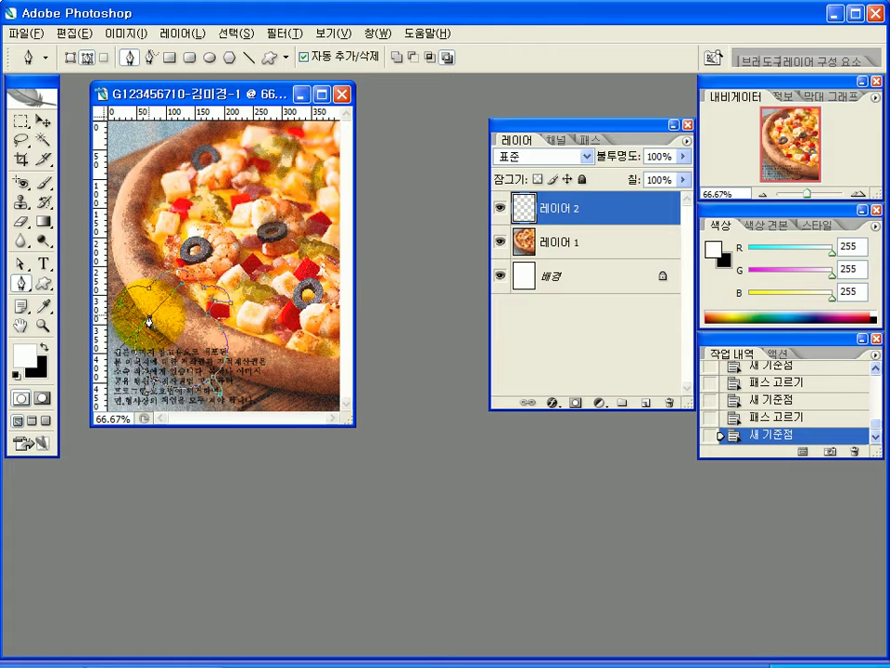
click(148, 322)
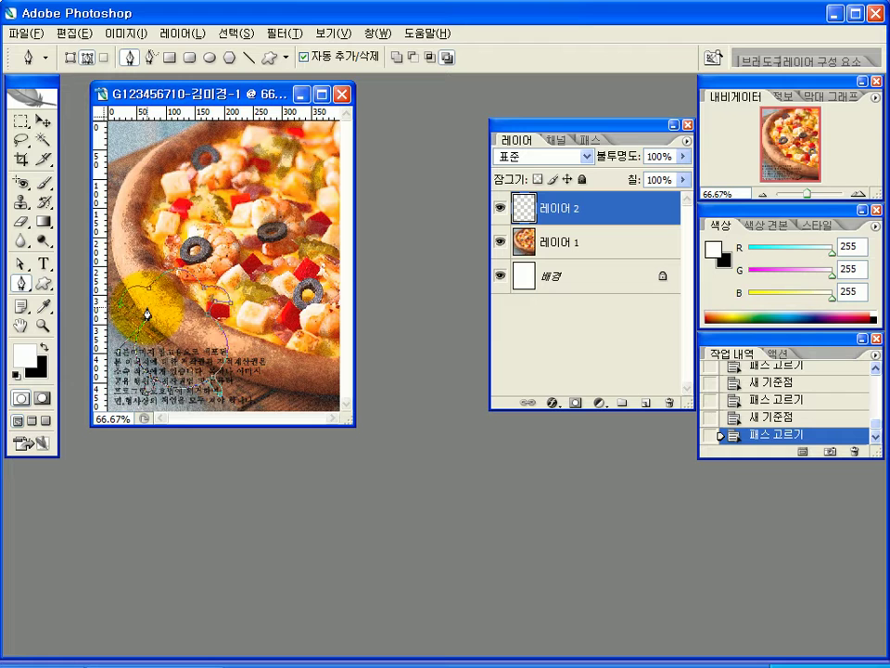
click(145, 312)
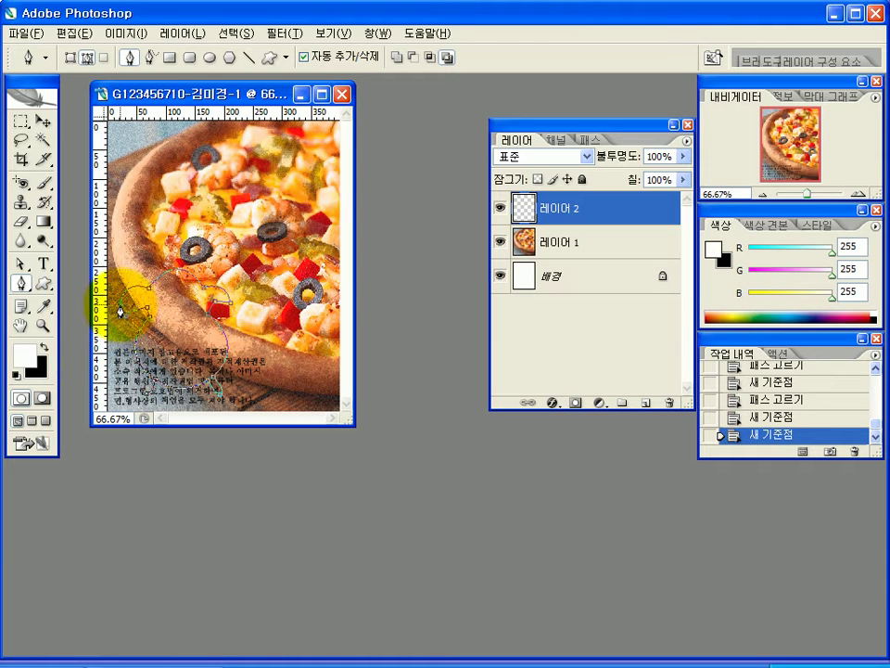
click(120, 313)
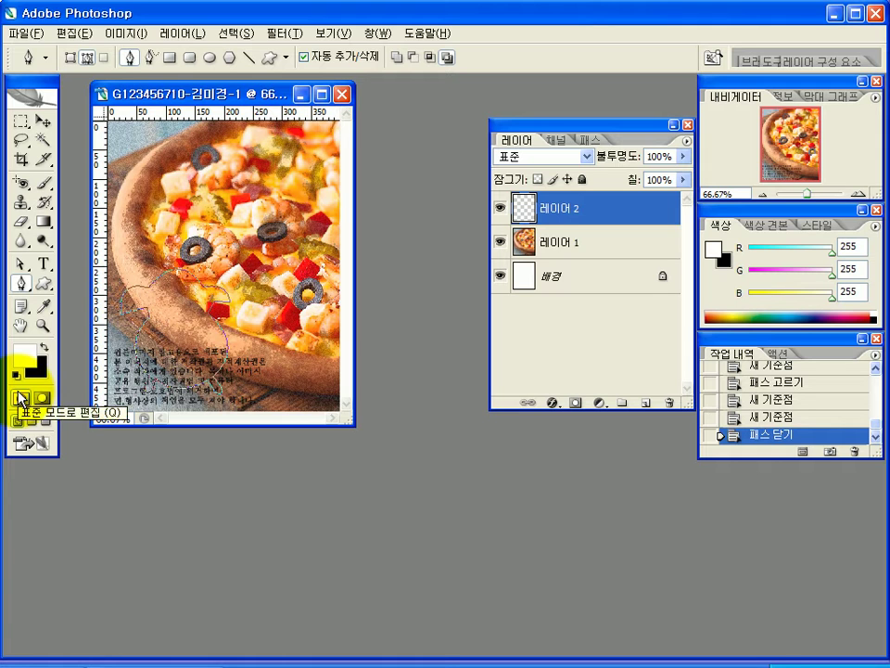
Step: Start a second subpath for the opening inside the clock handle, tracing its upper arc and right edge
click(165, 298)
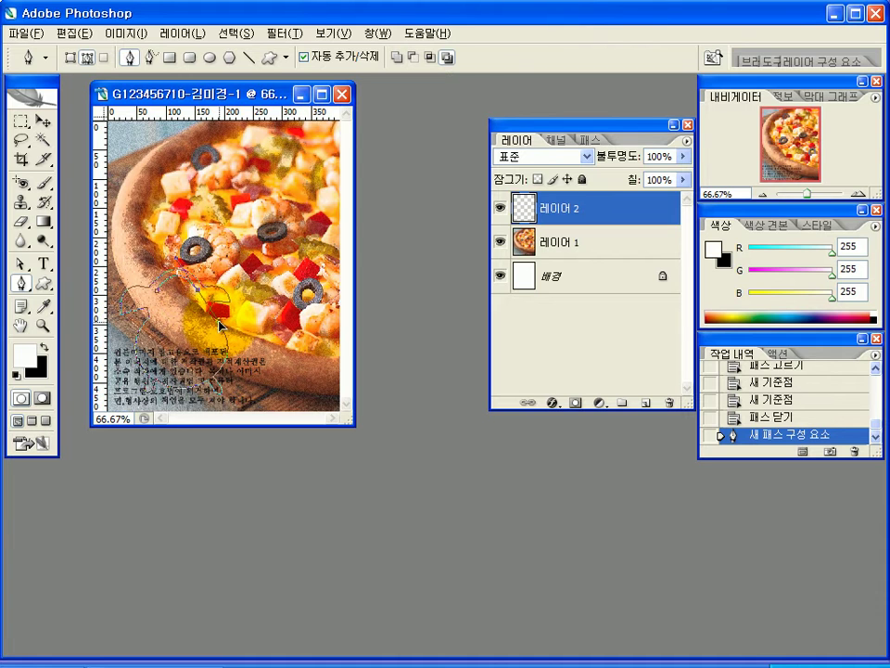
click(197, 299)
click(195, 303)
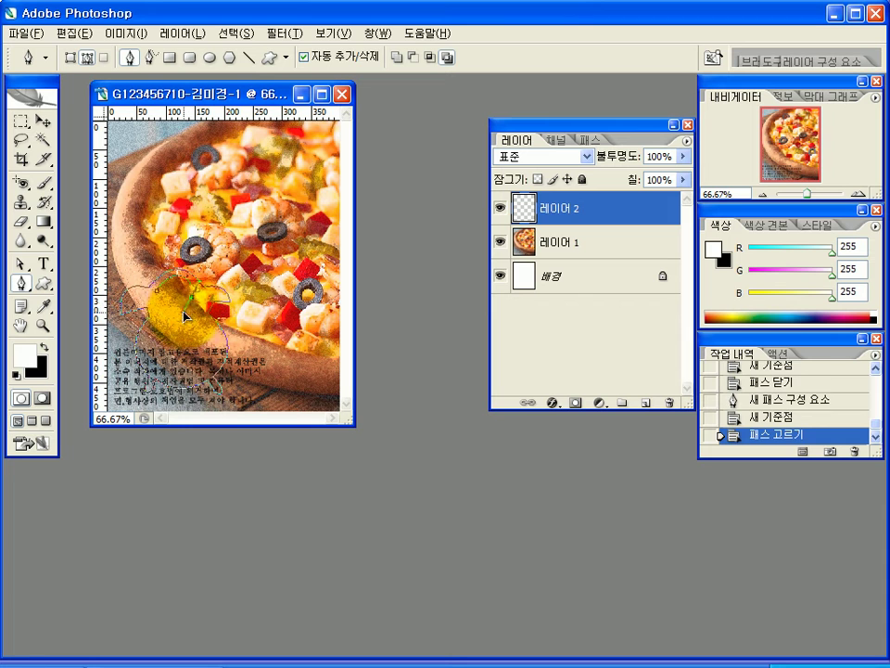
click(191, 304)
click(192, 304)
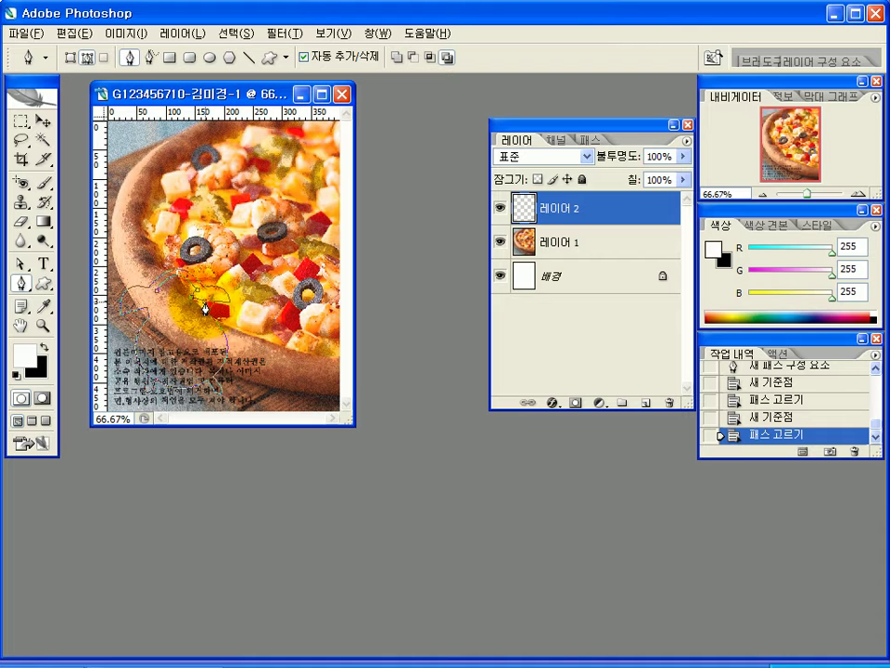
click(201, 308)
Step: Trace the lower arc and left edge of the handle opening and close the subpath
click(192, 312)
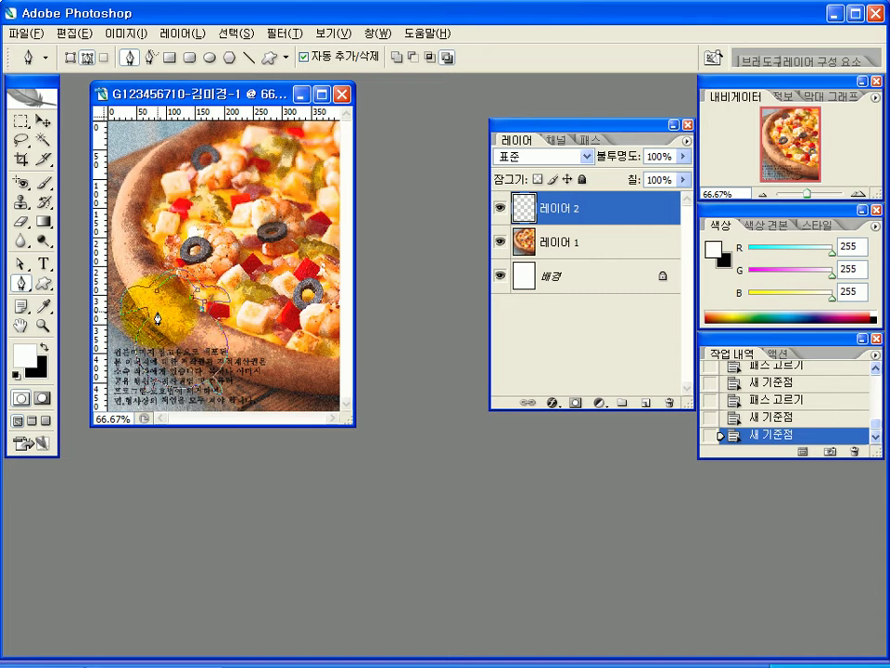
click(155, 315)
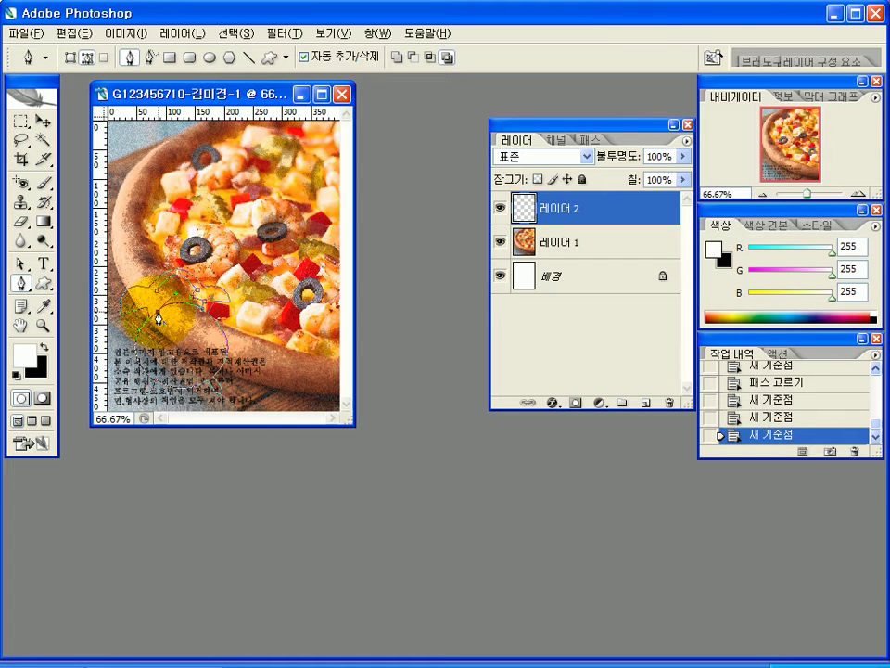
click(154, 310)
click(158, 308)
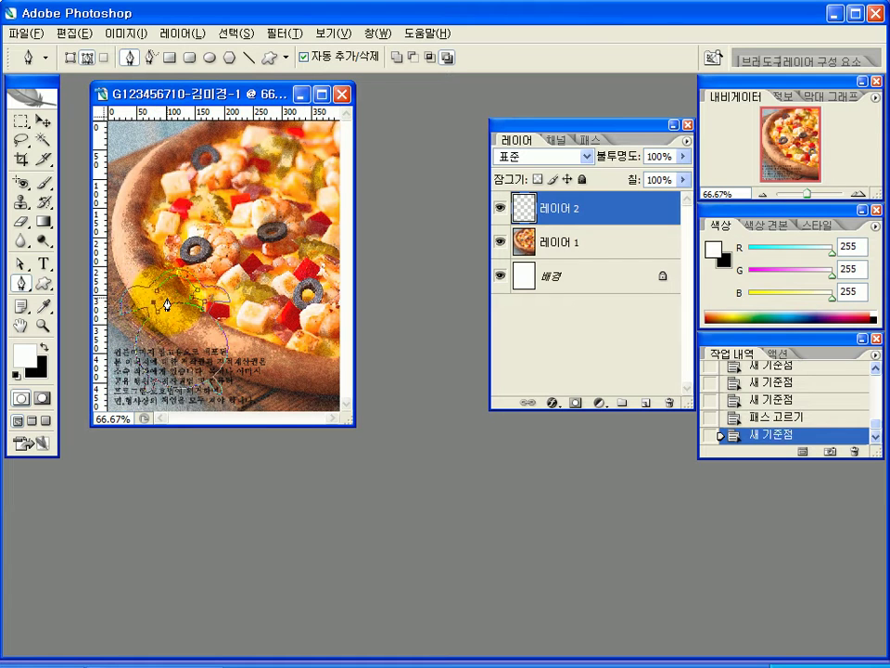
click(159, 294)
click(149, 297)
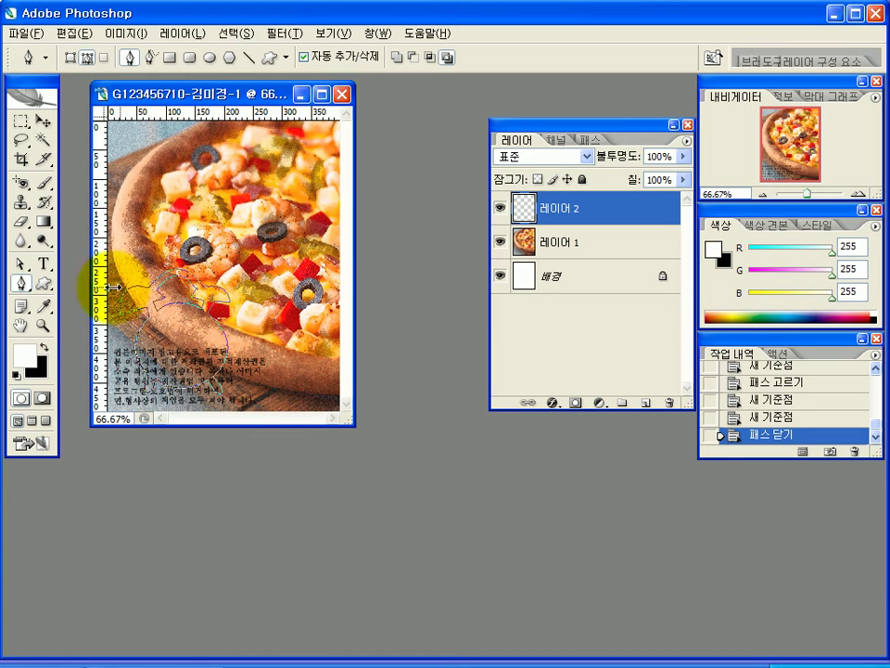
Step: Refine the curves of the clock's left and right bells with the Direct Selection tool
click(19, 266)
click(127, 295)
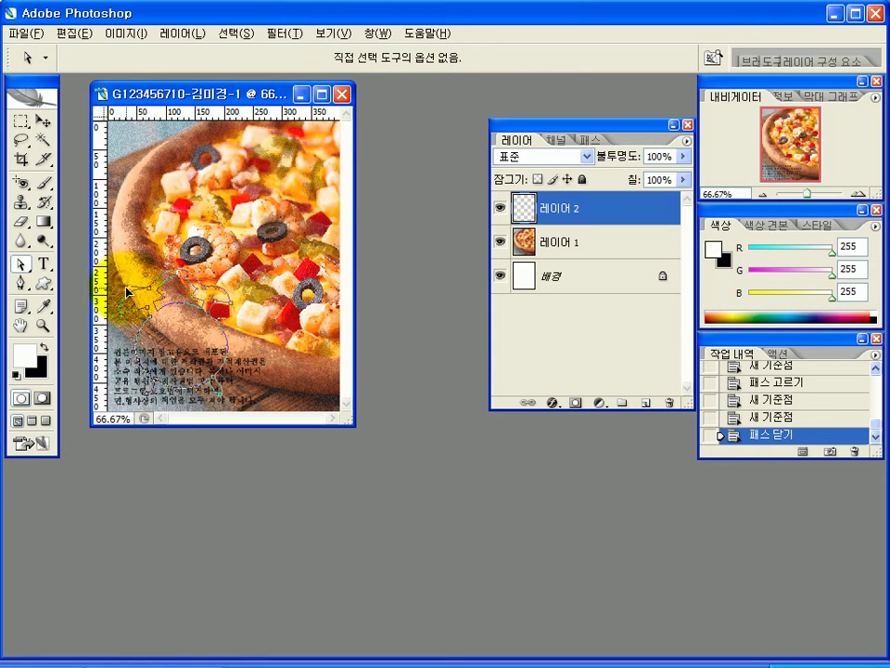
drag(127, 293, 120, 309)
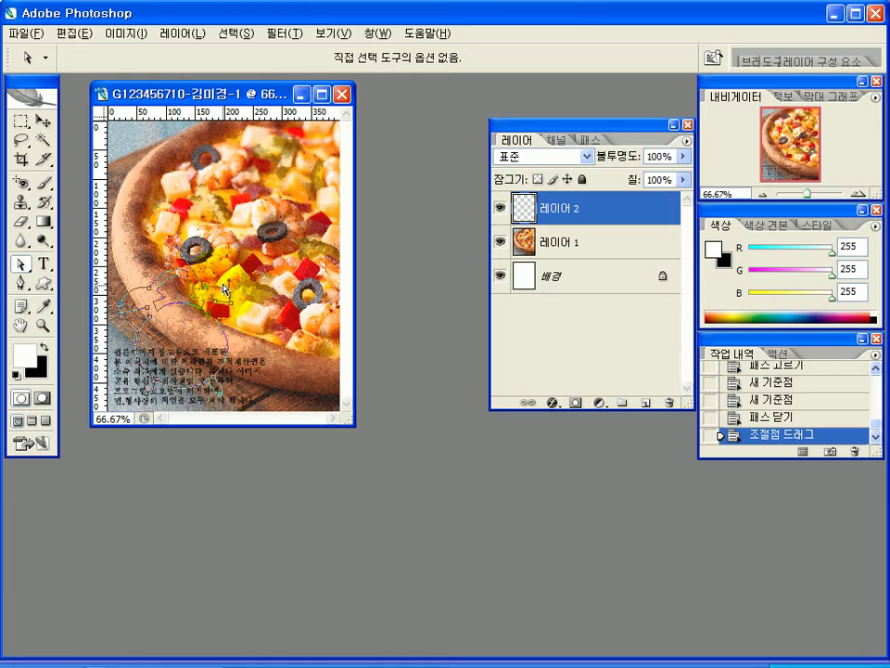
drag(225, 294, 186, 307)
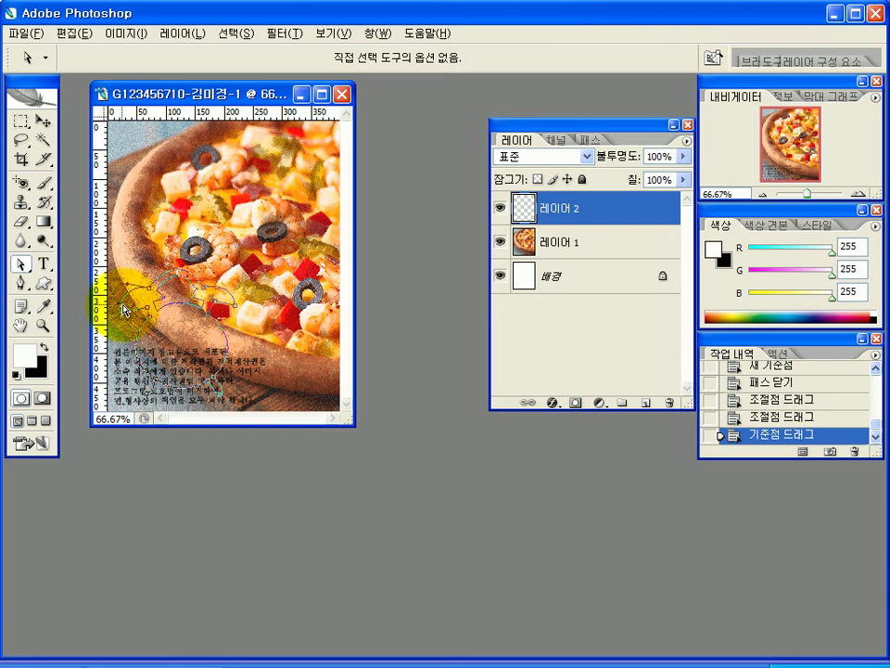
Step: Reposition the anchor point at the left bell's outer end and save the work path as "시계 모양"
drag(120, 314, 119, 306)
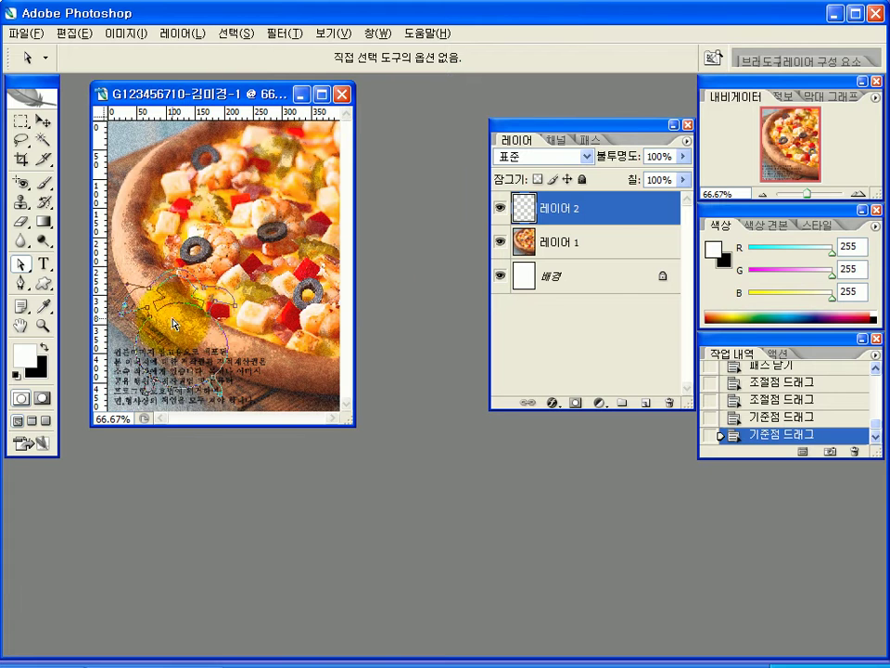
click(590, 140)
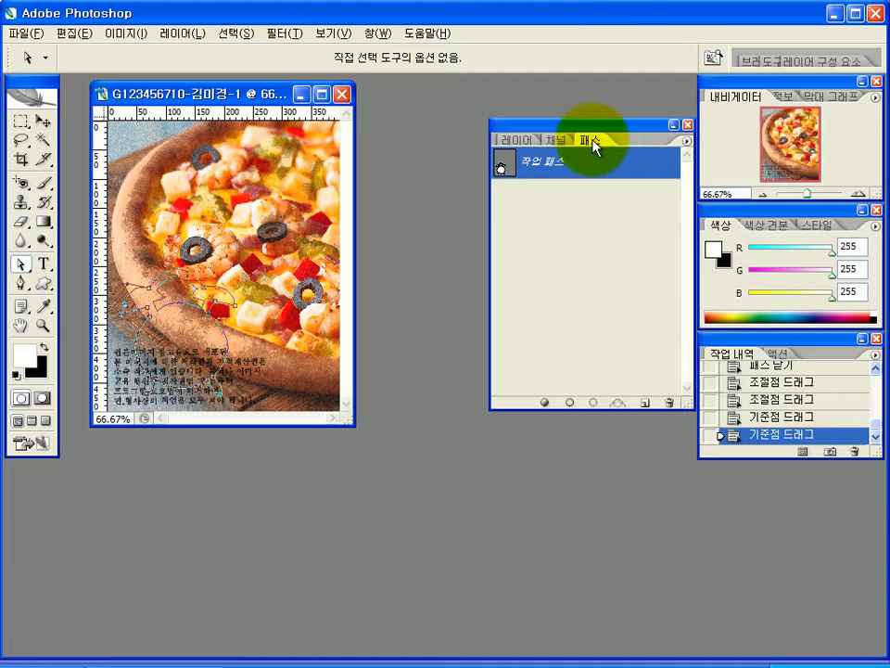
double_click(536, 166)
drag(525, 260, 530, 220)
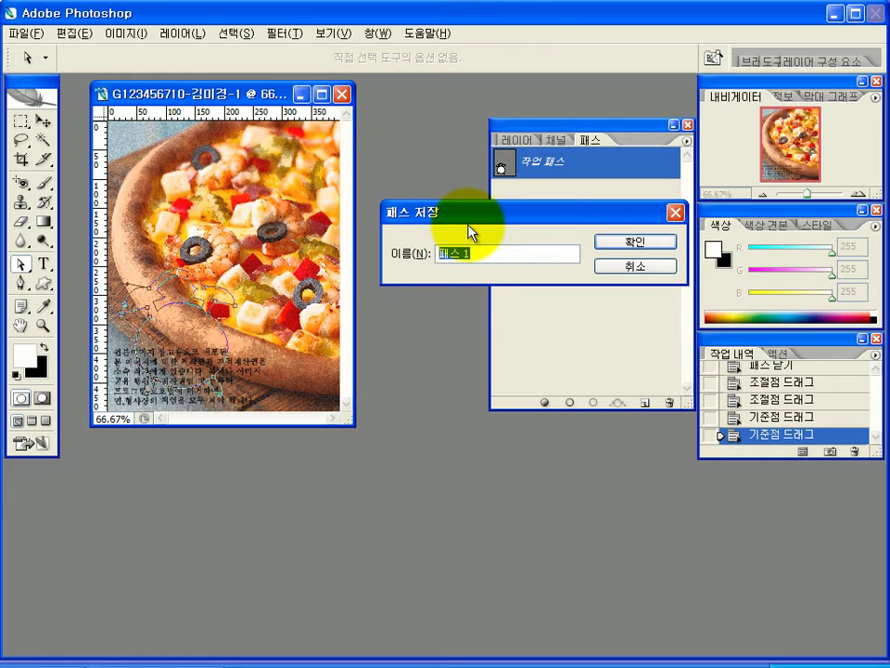
text(시계모양)
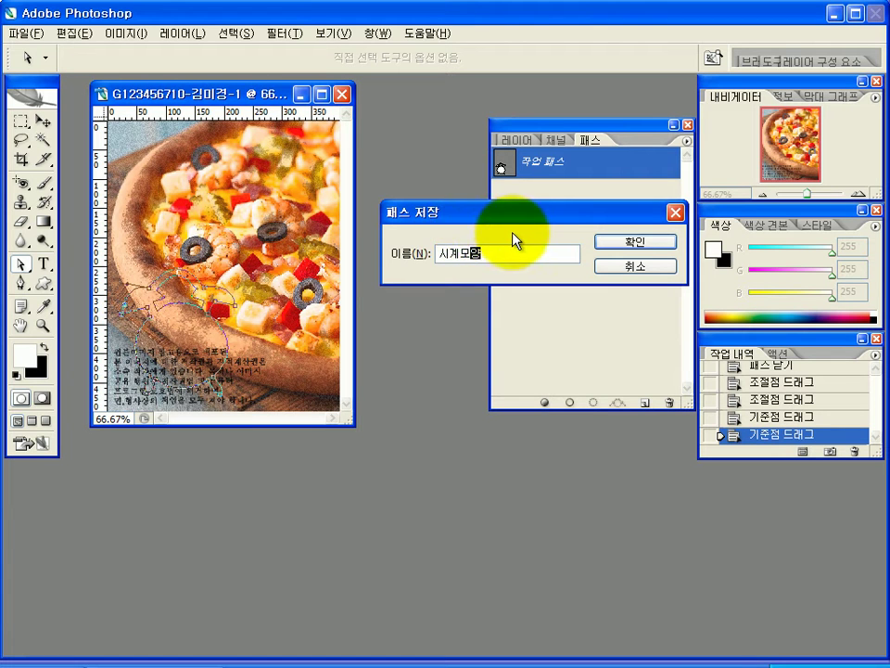
key(Left)
key(Left)
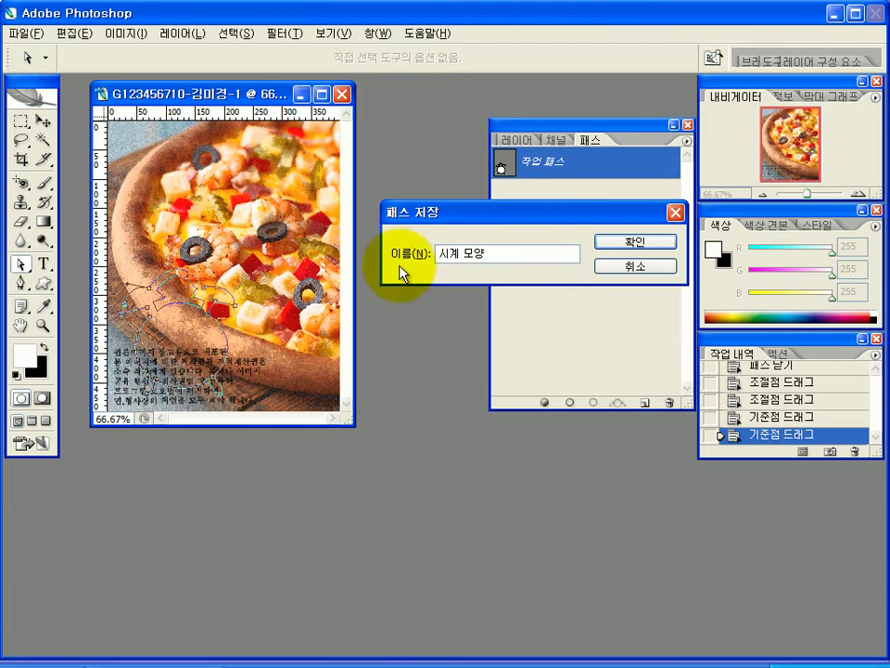
click(629, 245)
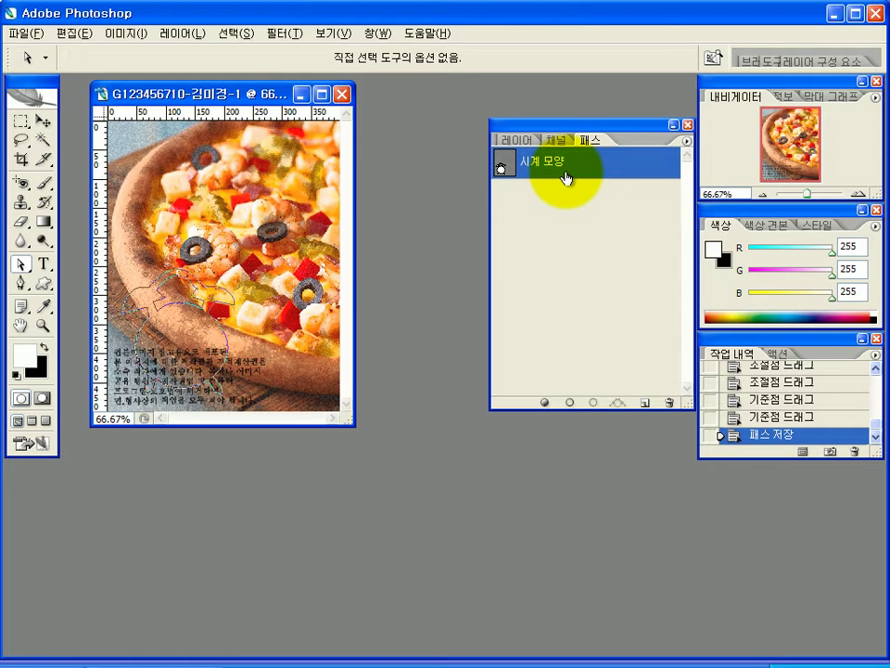
Step: Load the clock path as a selection, fill it with white on 레이어 2, and deselect
click(592, 406)
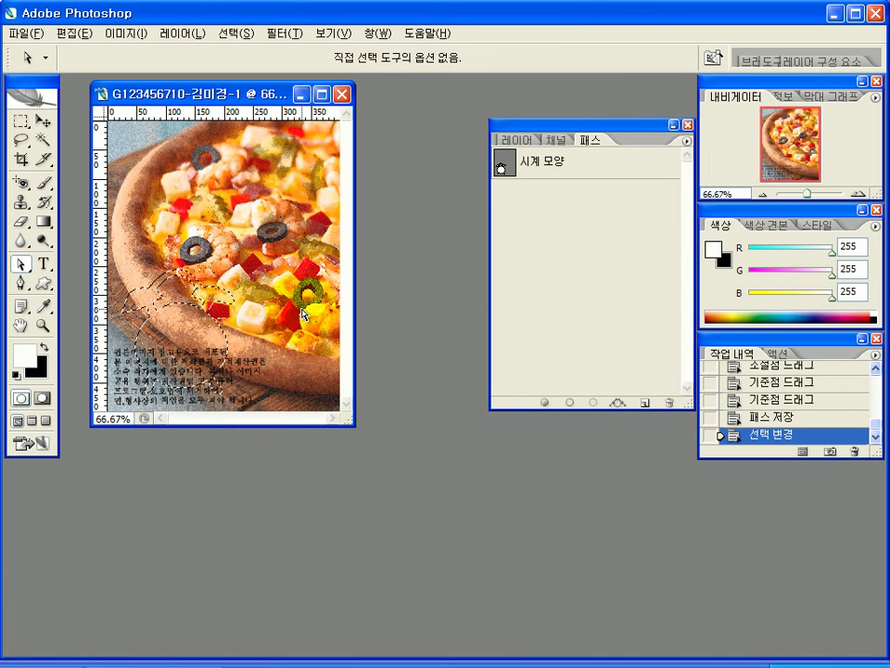
click(525, 140)
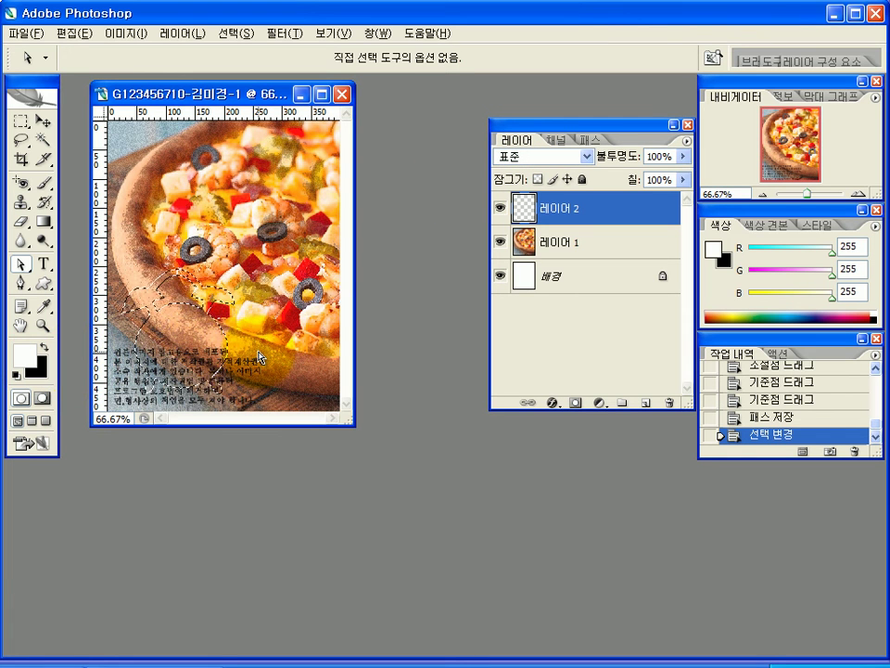
key(alt+BackSpace)
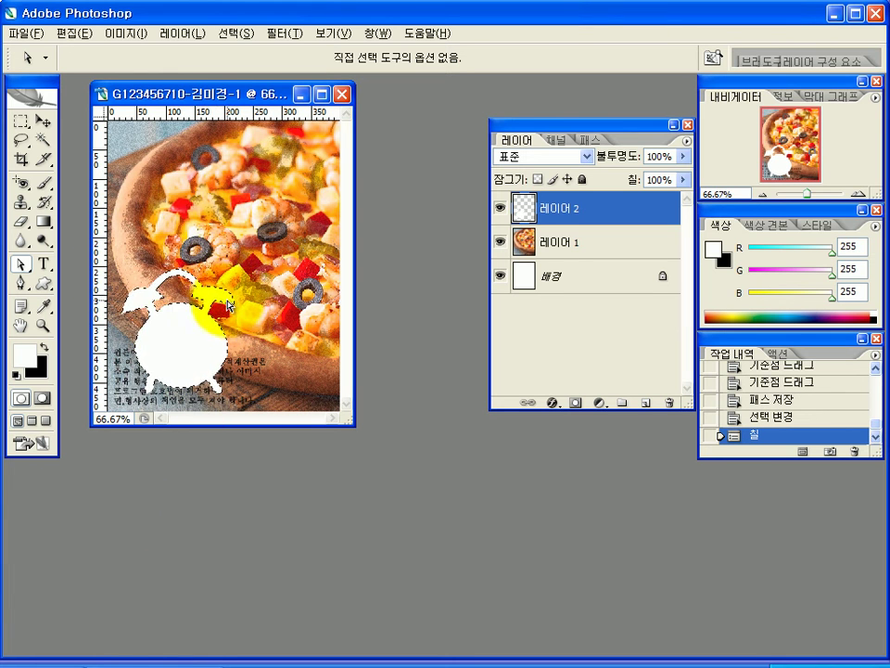
click(235, 34)
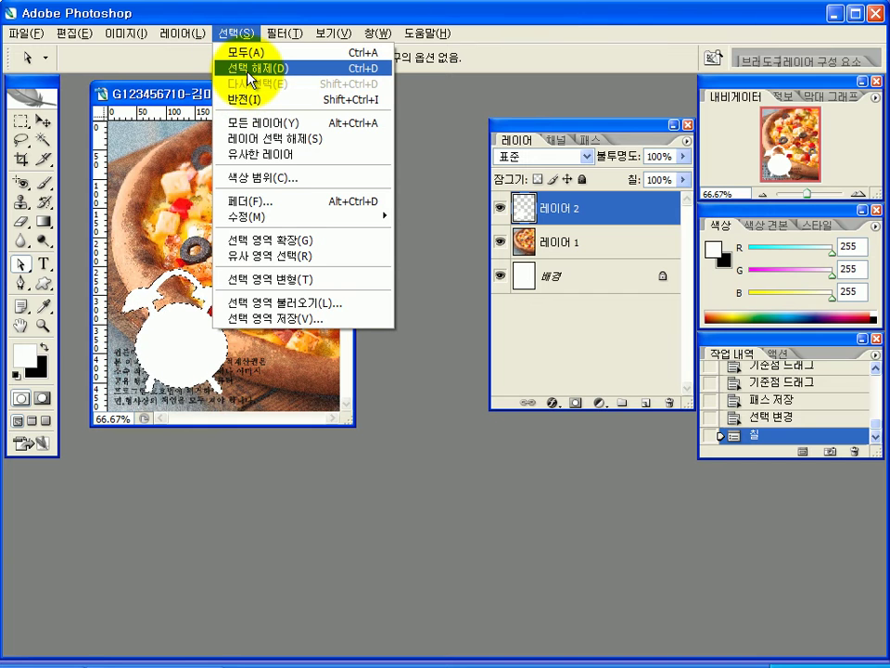
click(363, 70)
click(181, 351)
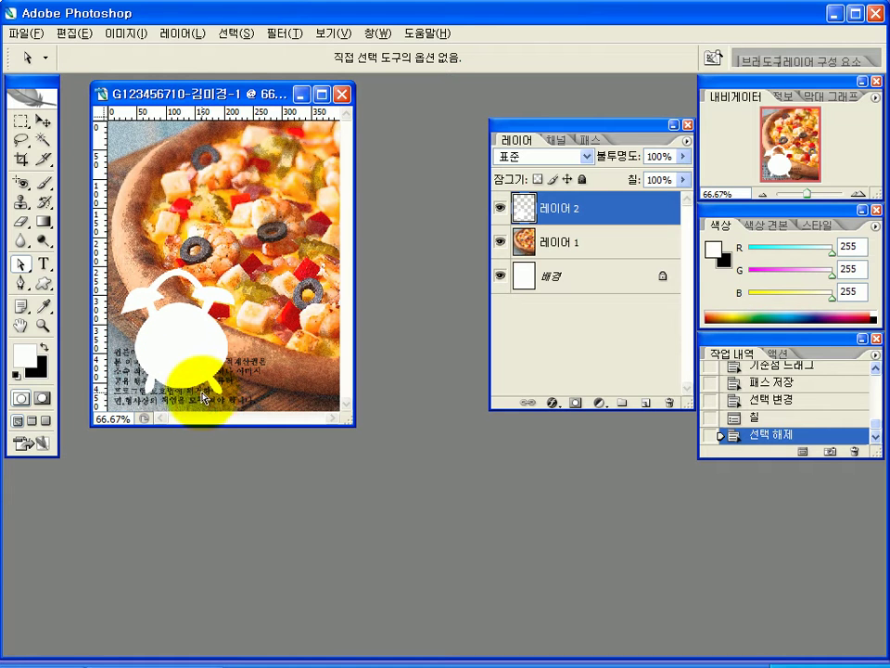
Step: Check the mask condition on the exam sheet, and copy the drink image from 1급-2.jpg into the pizza composition above 레이어 2
key(alt+Tab)
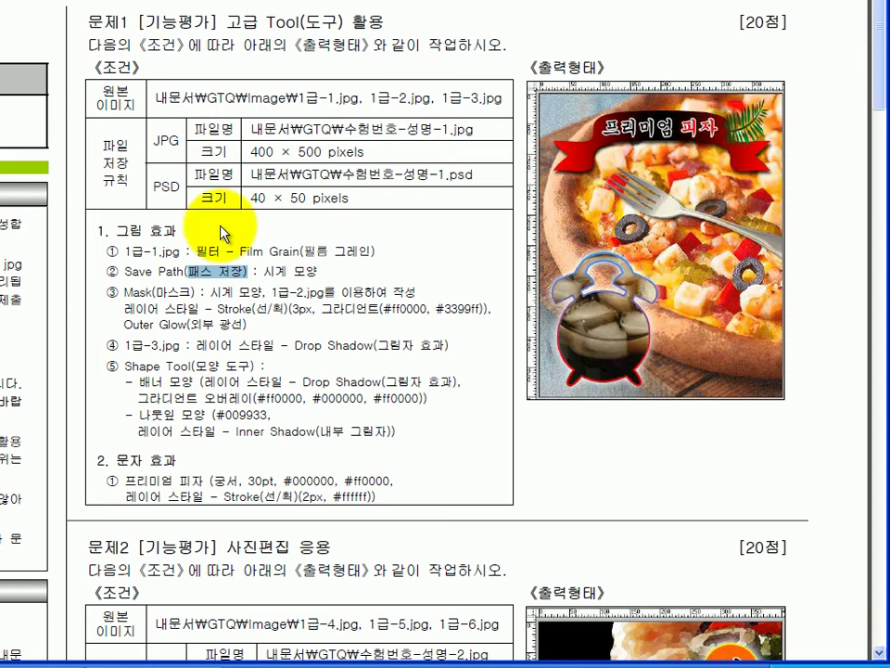
drag(300, 250, 227, 293)
click(225, 295)
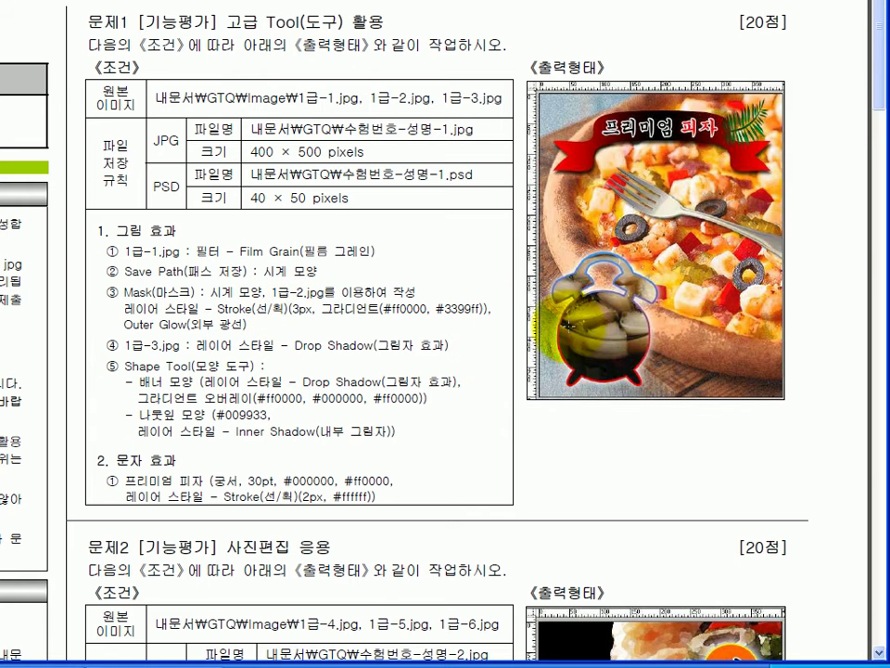
key(alt+Tab)
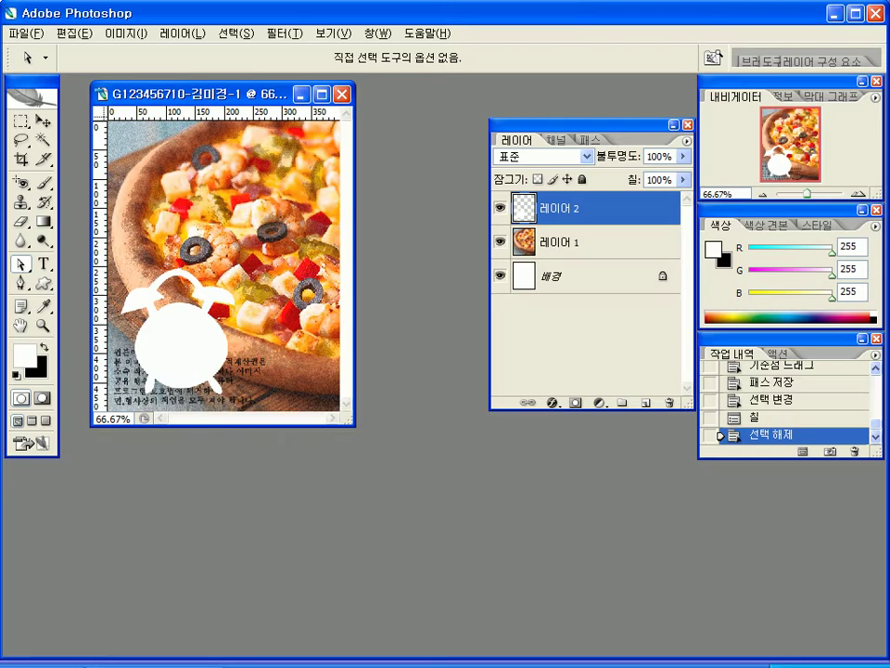
key(ctrl+o)
double_click(243, 350)
drag(249, 114, 446, 121)
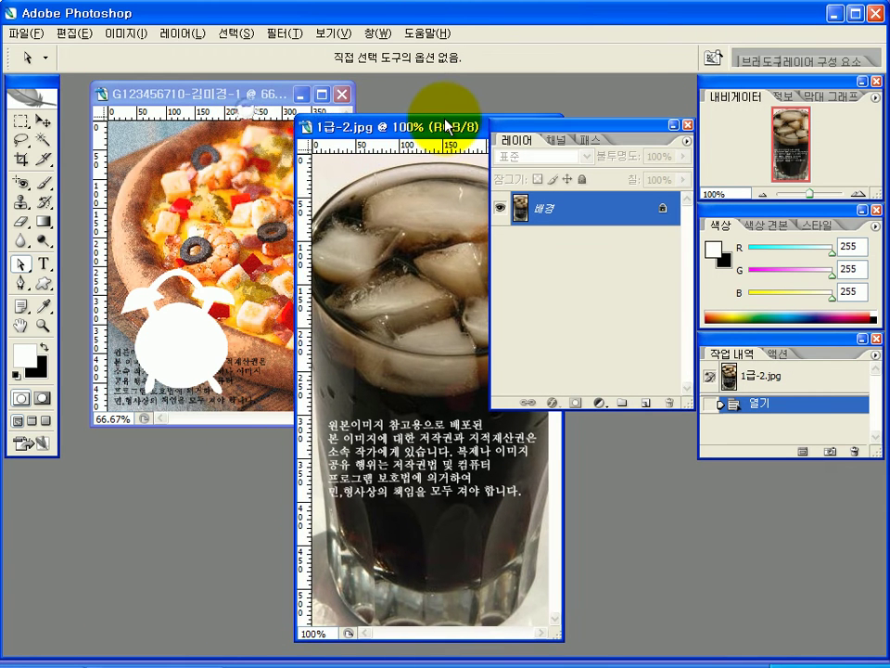
click(44, 121)
drag(422, 464, 190, 347)
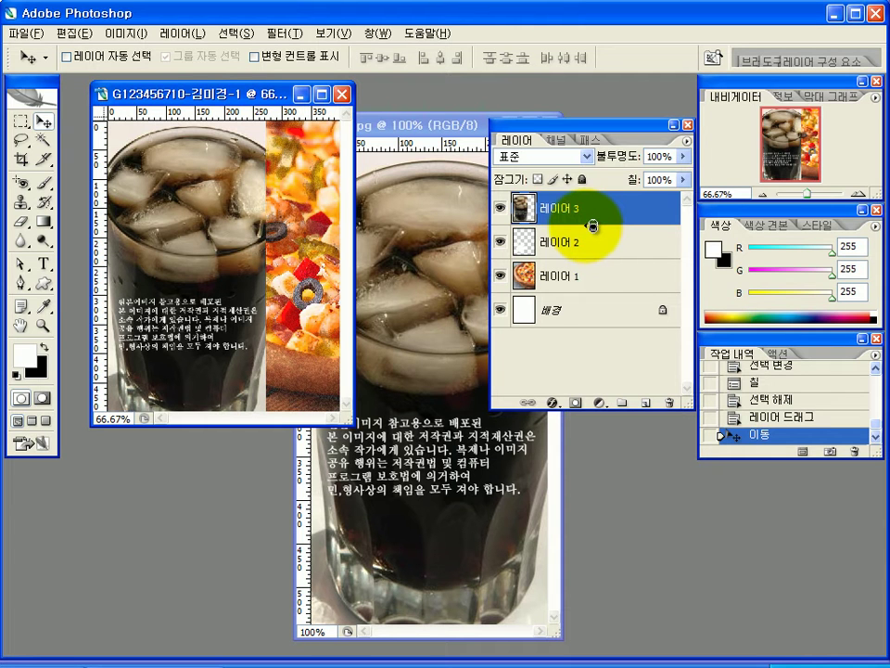
Step: Clip the drink layer to the white clock shape on 레이어 2 and close 1급-2.jpg
alt+click(591, 225)
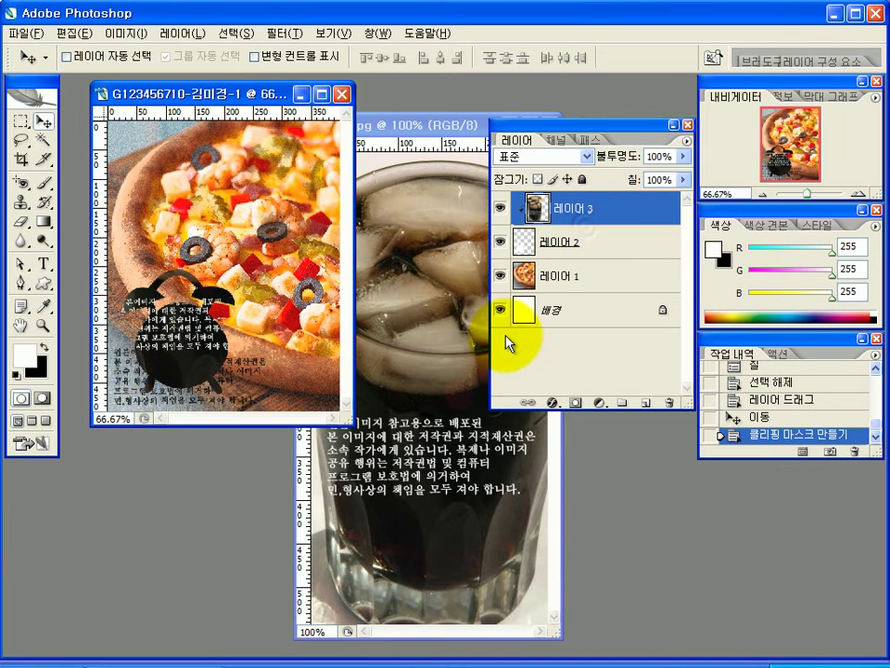
drag(179, 276, 461, 440)
drag(374, 124, 255, 123)
click(438, 124)
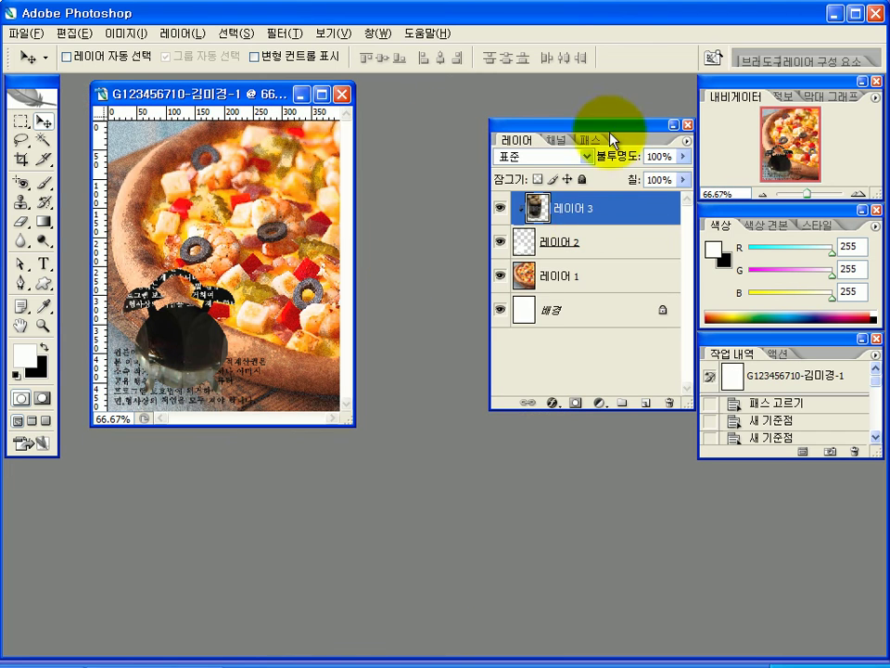
Step: Scale the drink layer to 74.1% and position it so the ice cubes fill the clock shape
drag(612, 128, 702, 199)
mouse_move(193, 331)
mouse_down()
mouse_move(182, 366)
mouse_move(179, 334)
mouse_move(190, 347)
mouse_up()
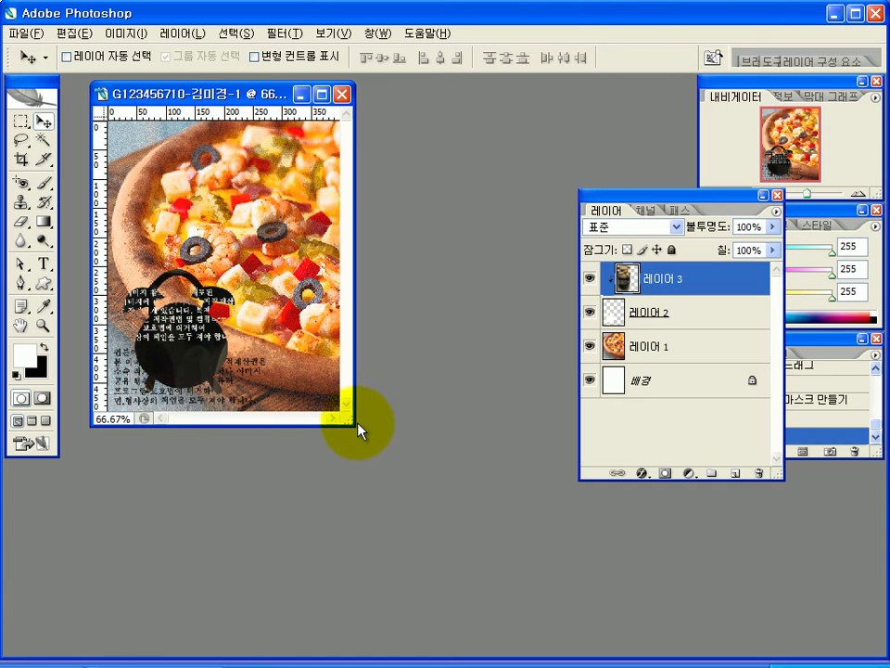
drag(354, 424, 480, 534)
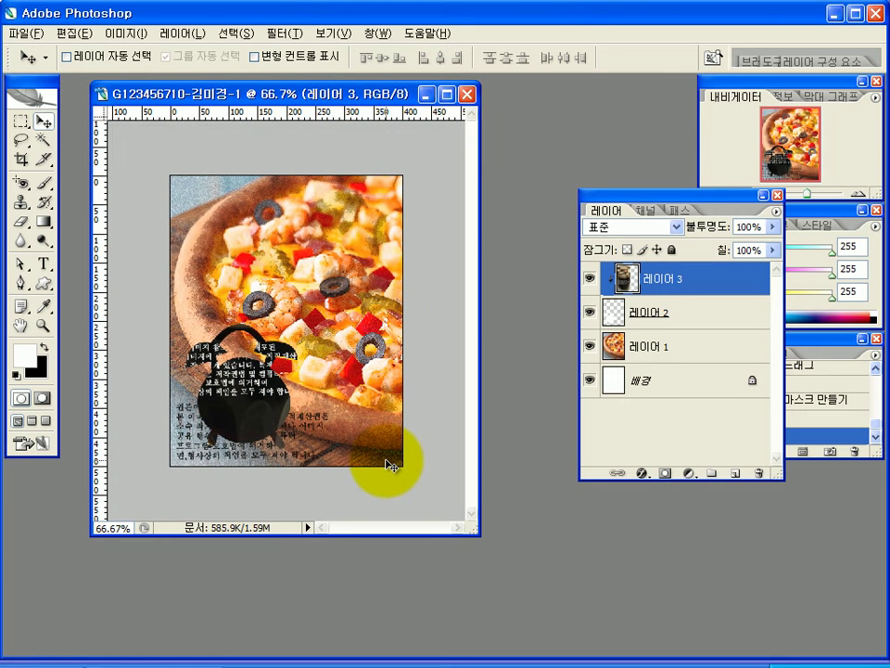
key(ctrl+t)
drag(318, 166, 278, 248)
drag(220, 357, 249, 410)
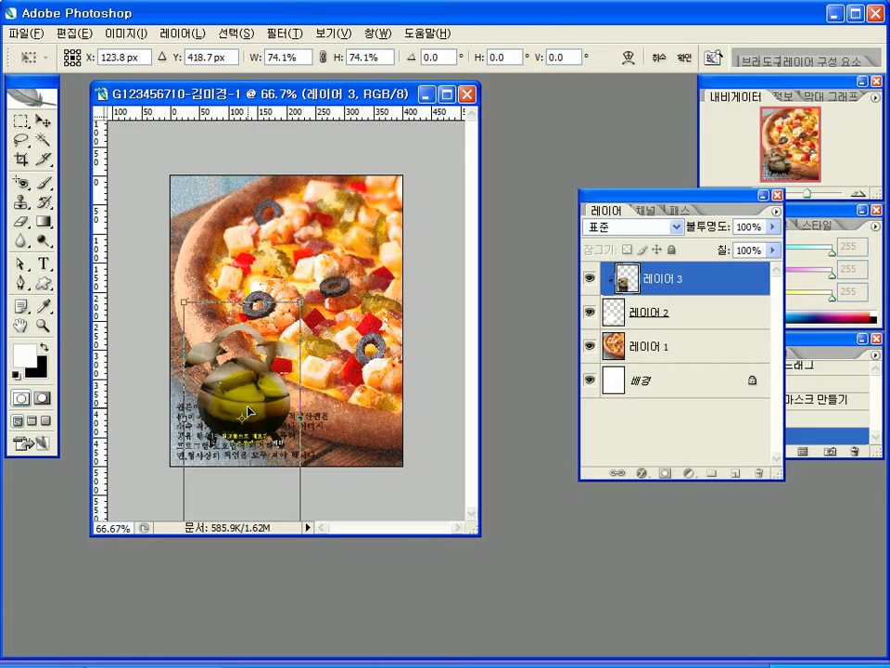
drag(262, 397, 262, 399)
double_click(265, 464)
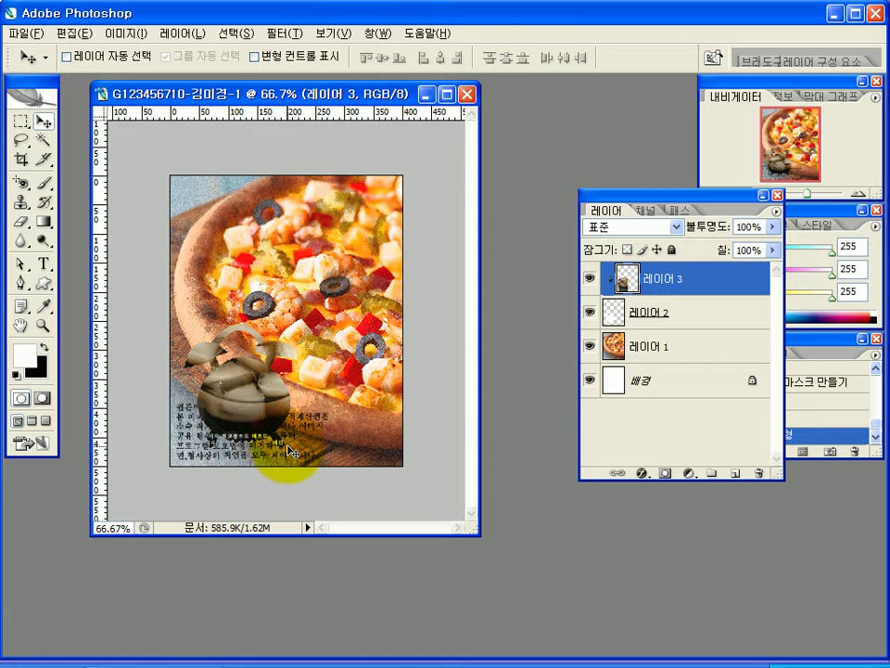
Step: Check the clock's layer style conditions on the exam sheet, and give 레이어 2 a 3 px outside stroke with a gradient fill
click(664, 315)
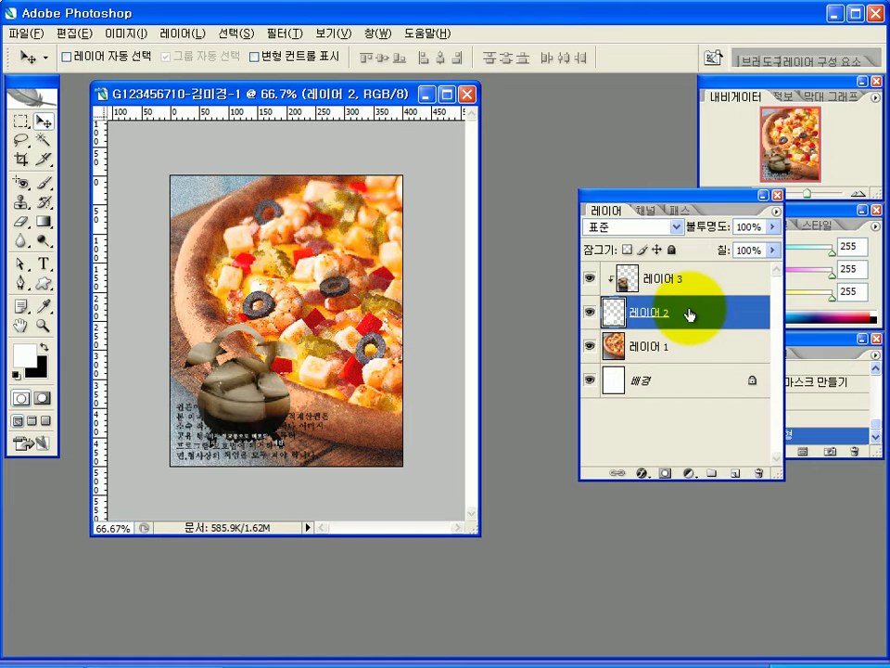
key(alt+Tab)
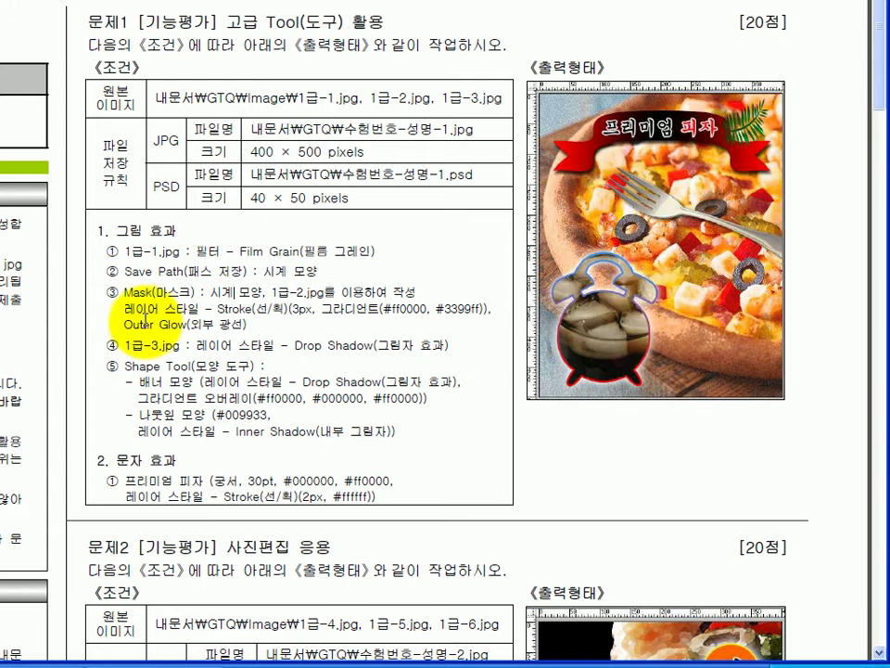
drag(417, 291, 239, 293)
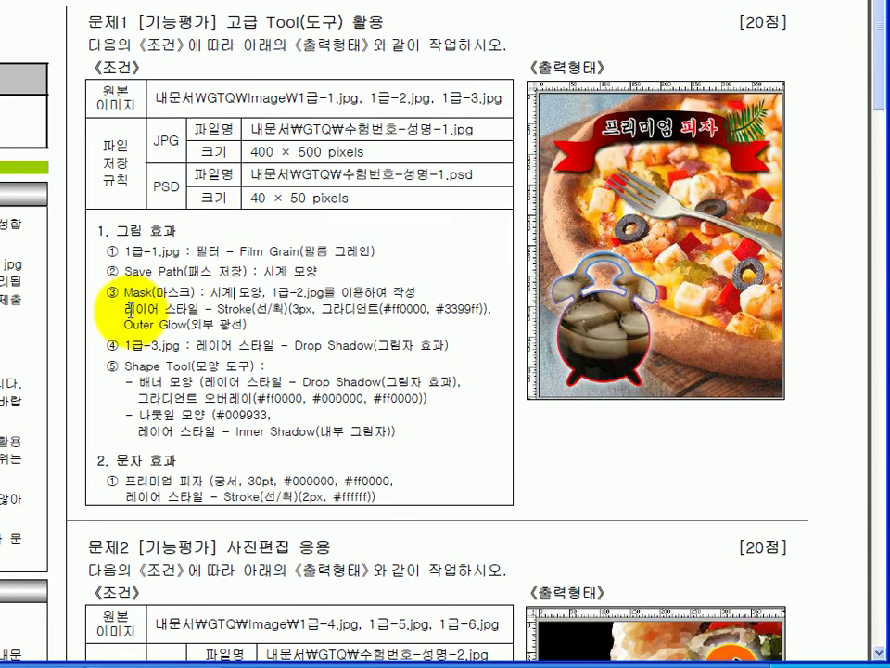
drag(124, 308, 199, 309)
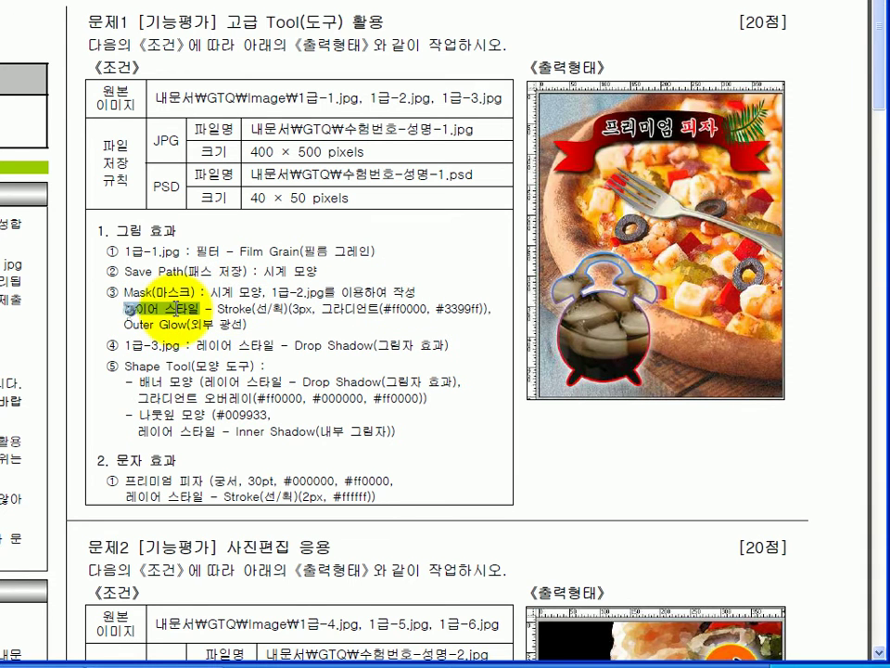
click(228, 309)
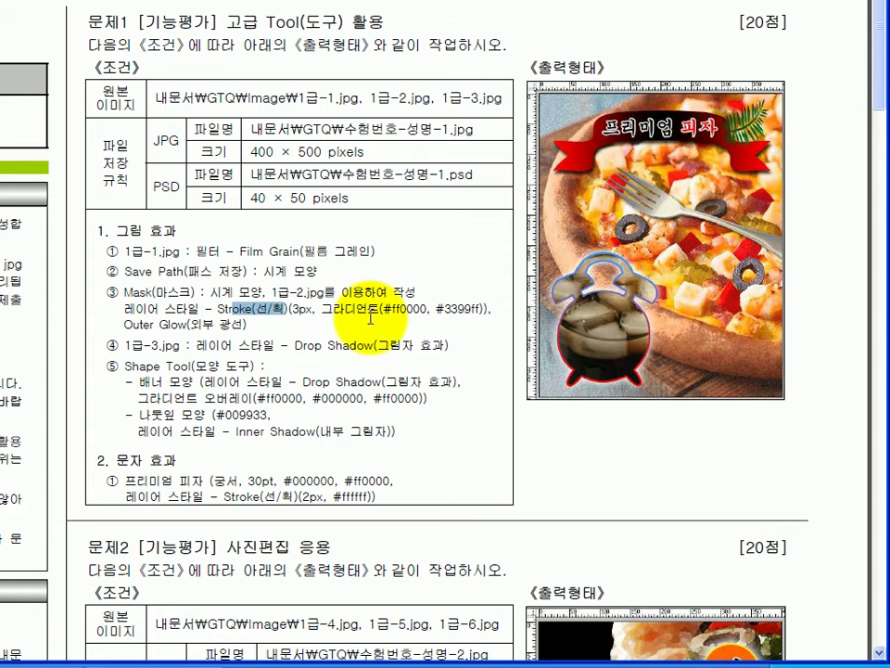
drag(252, 309, 287, 309)
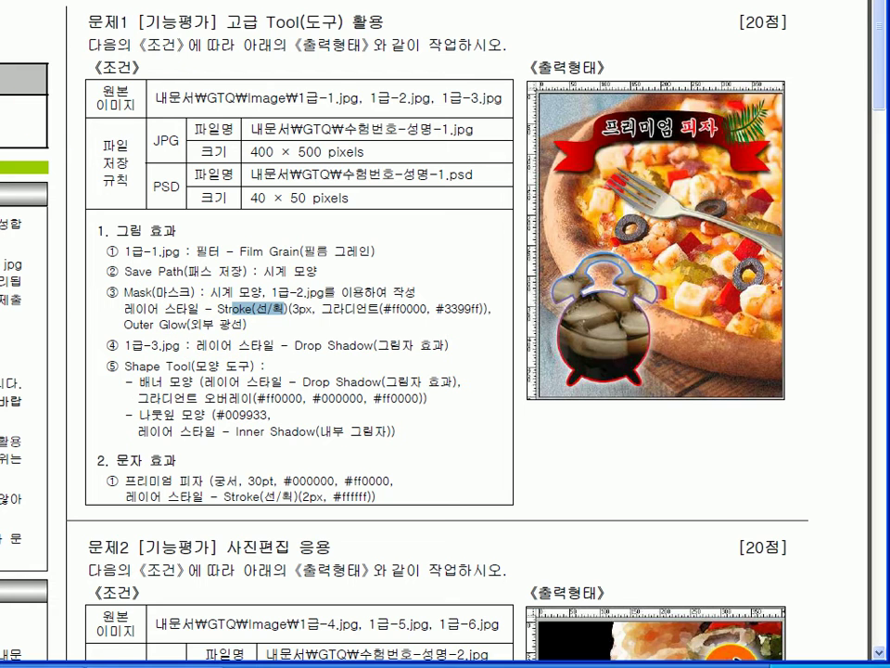
key(alt+Tab)
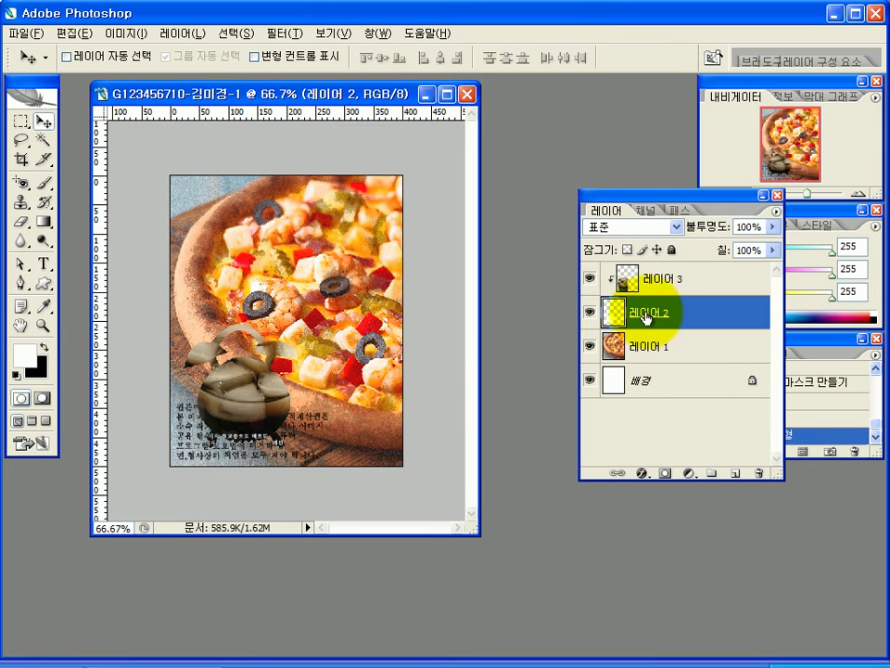
click(644, 474)
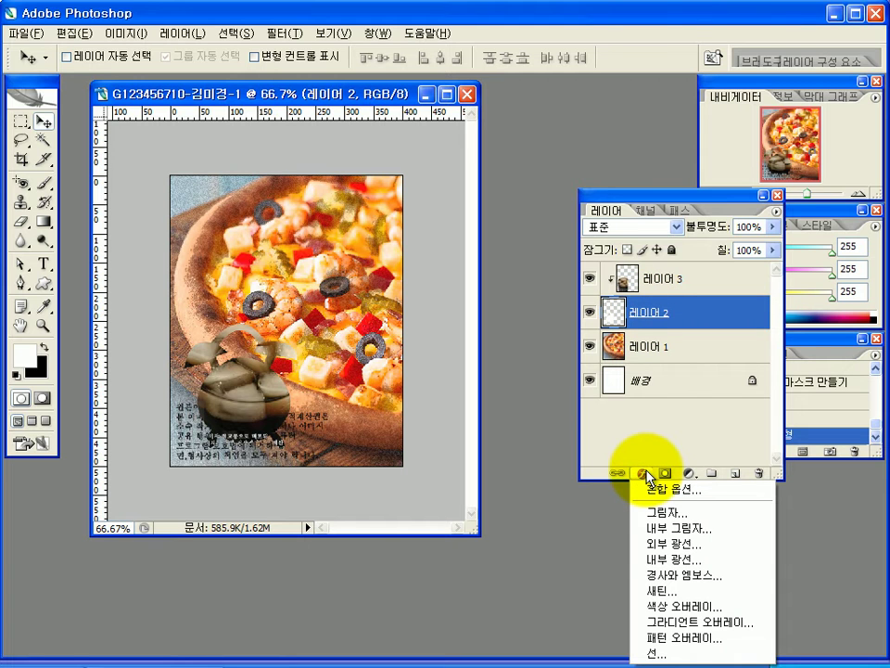
click(660, 655)
mouse_move(447, 235)
mouse_down()
mouse_move(545, 212)
mouse_move(573, 148)
mouse_up()
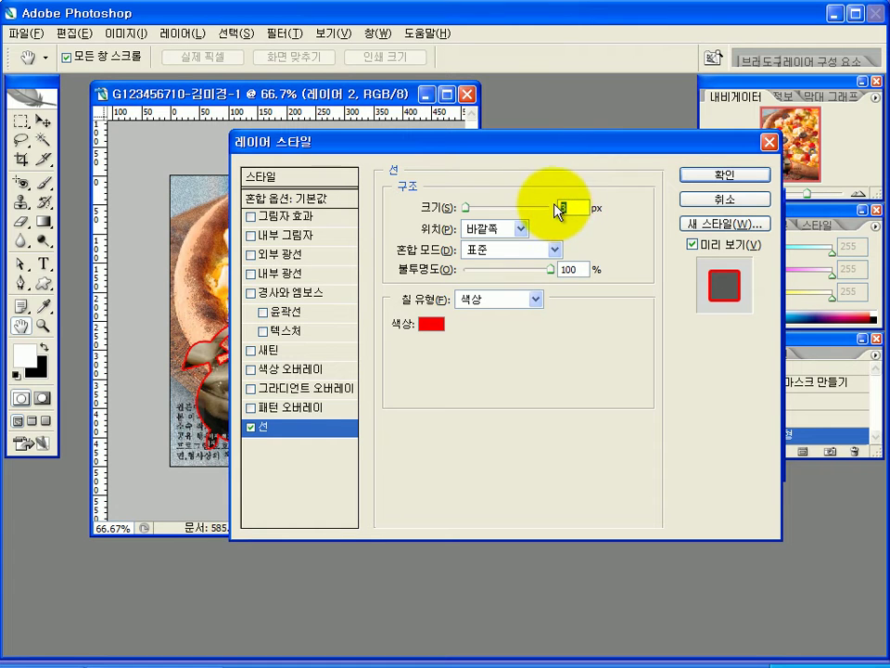
click(536, 301)
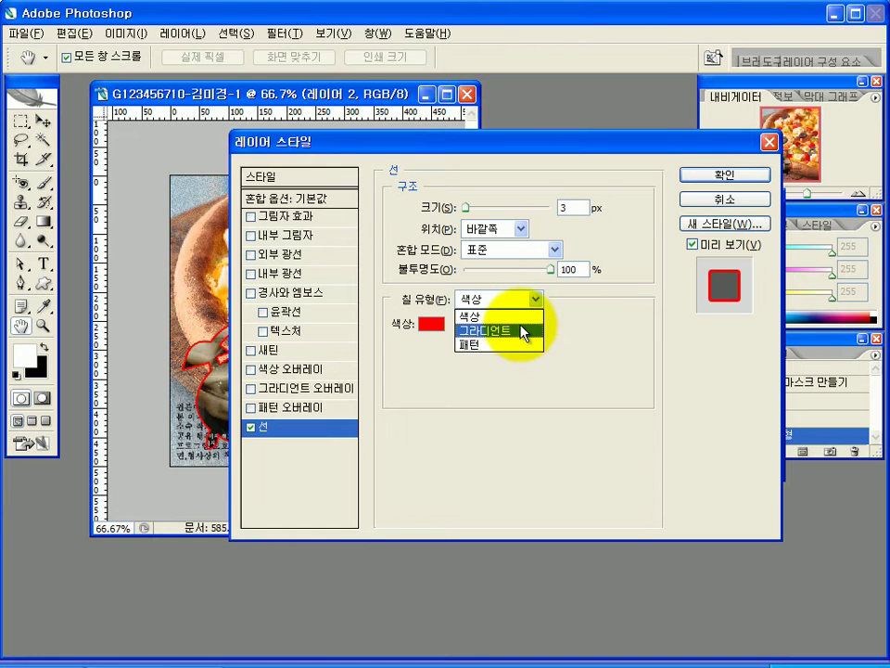
click(524, 330)
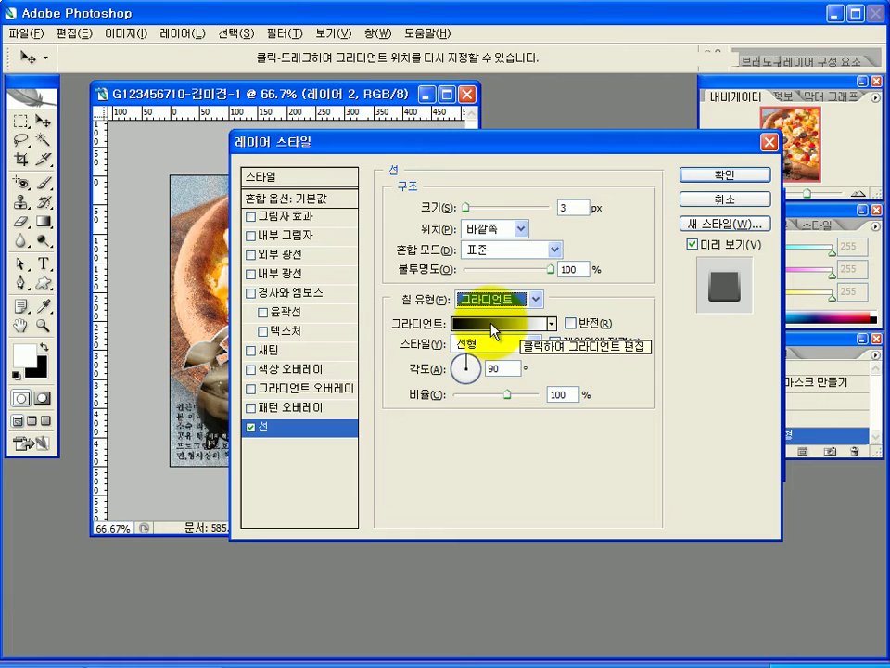
Step: Set the starting colour of the stroke gradient on 레이어 2 to ff0000
click(493, 323)
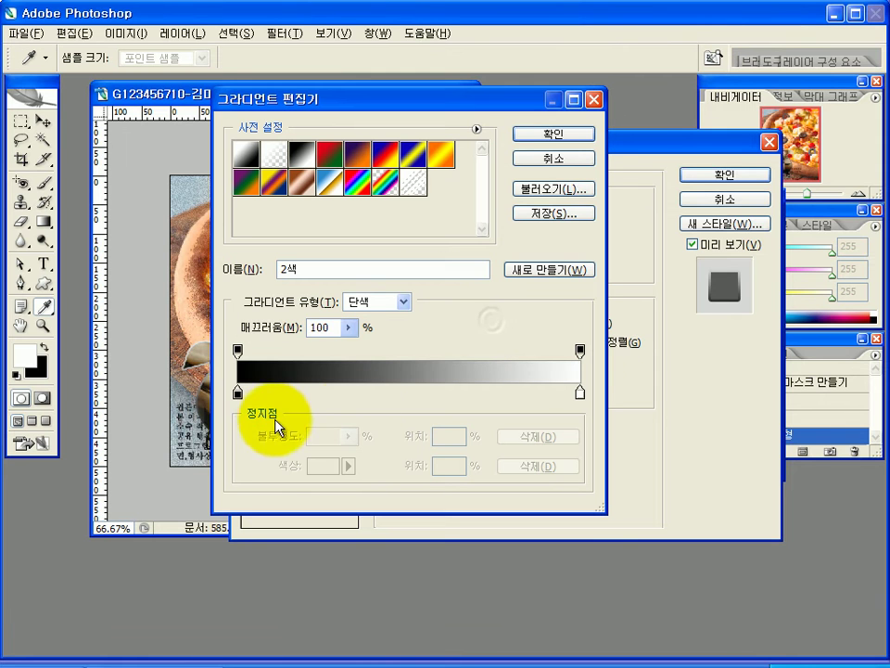
double_click(238, 394)
drag(737, 273, 695, 276)
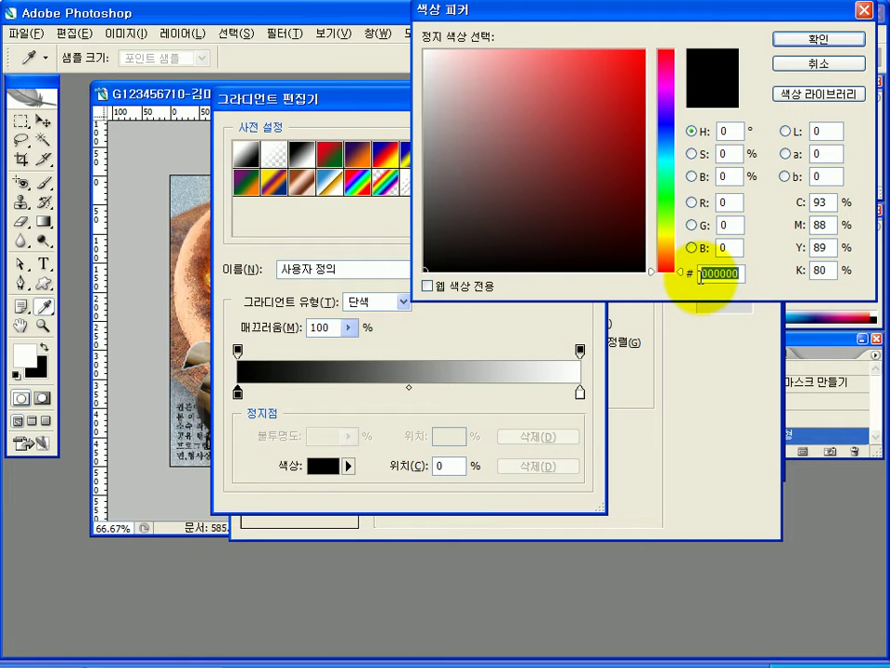
text(ff0000)
key(Return)
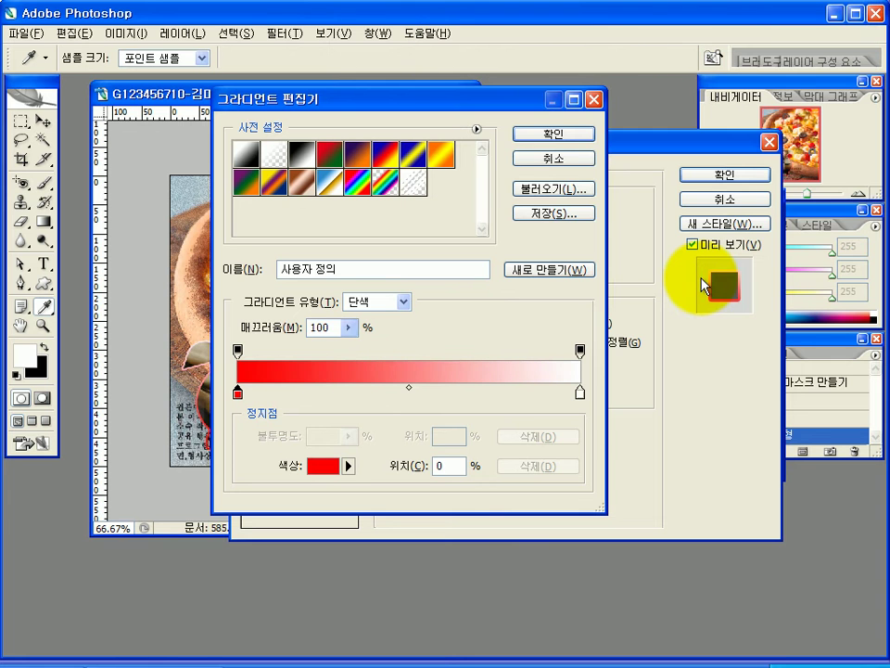
Step: Set the end colour of the stroke gradient to 3399ff and accept the edited gradient
click(580, 393)
double_click(580, 394)
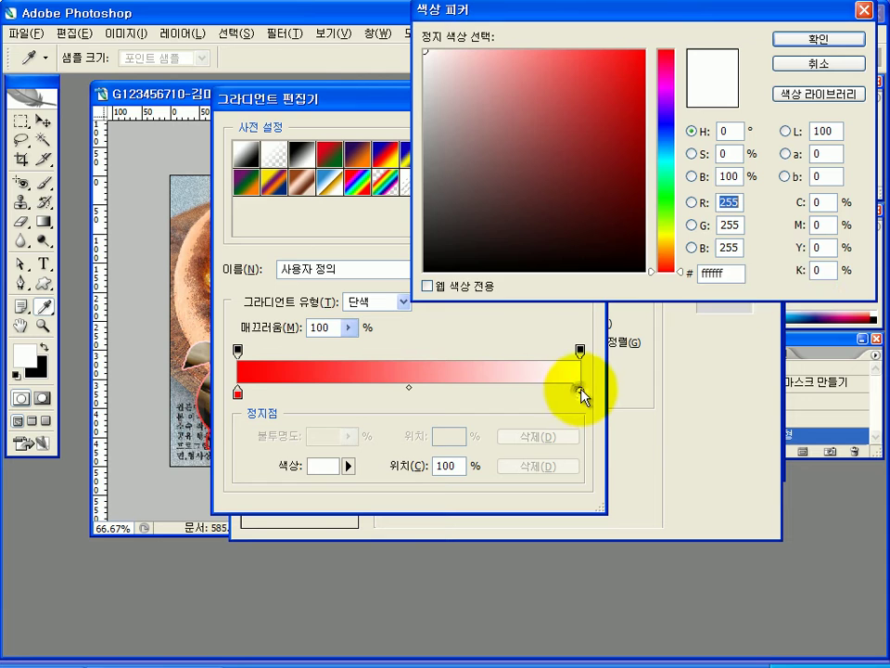
drag(739, 273, 627, 274)
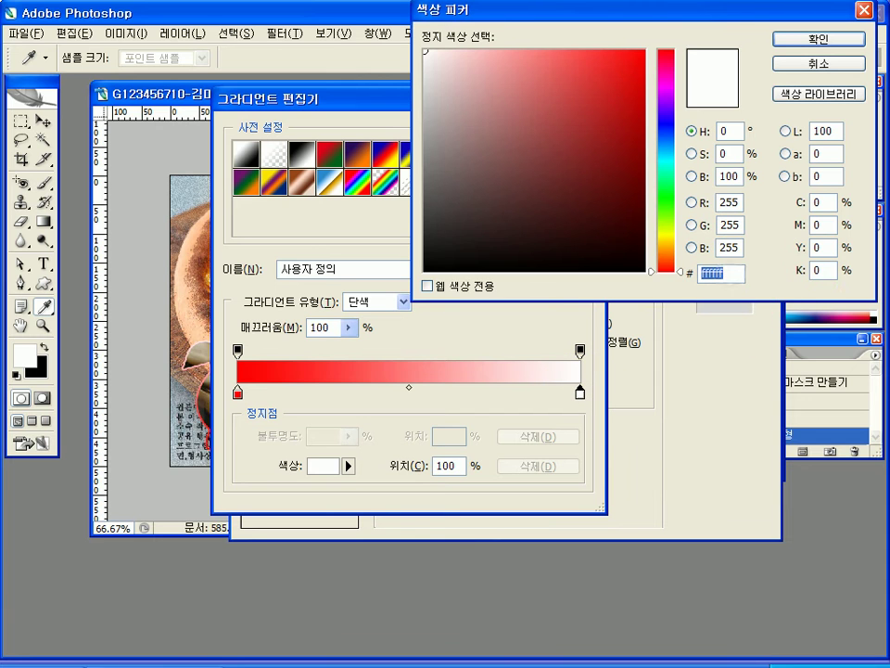
text(3399)
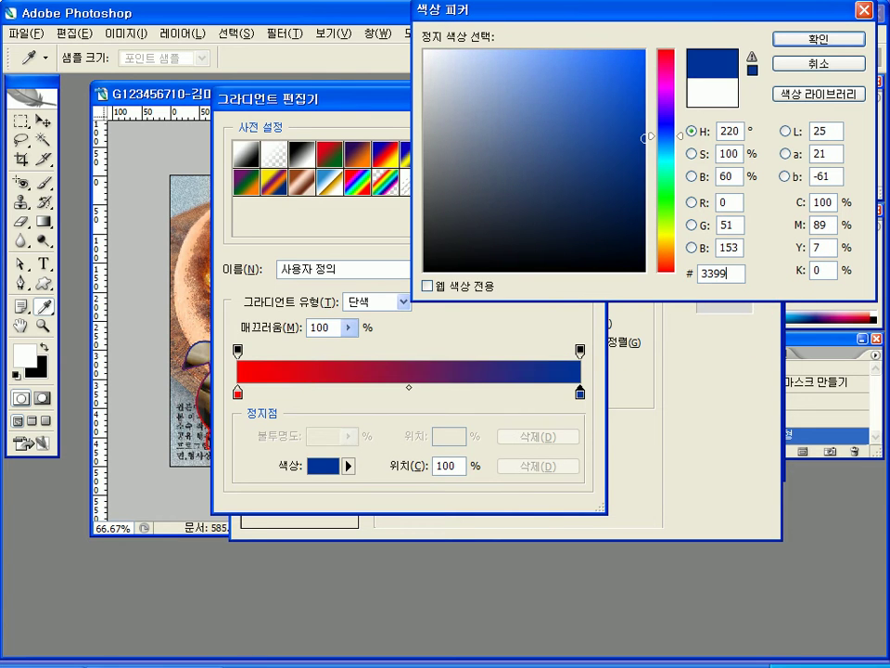
text(ff)
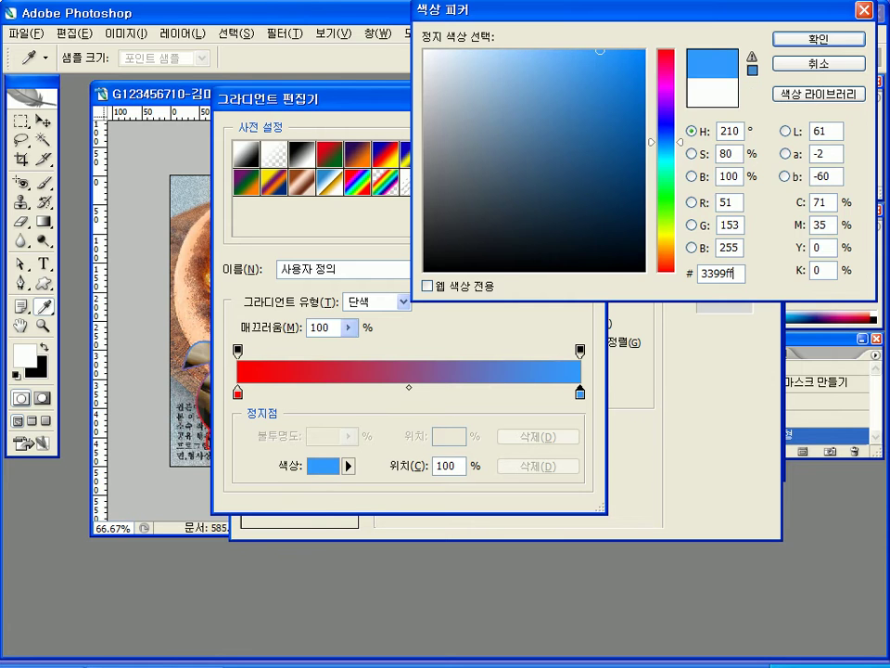
key(Return)
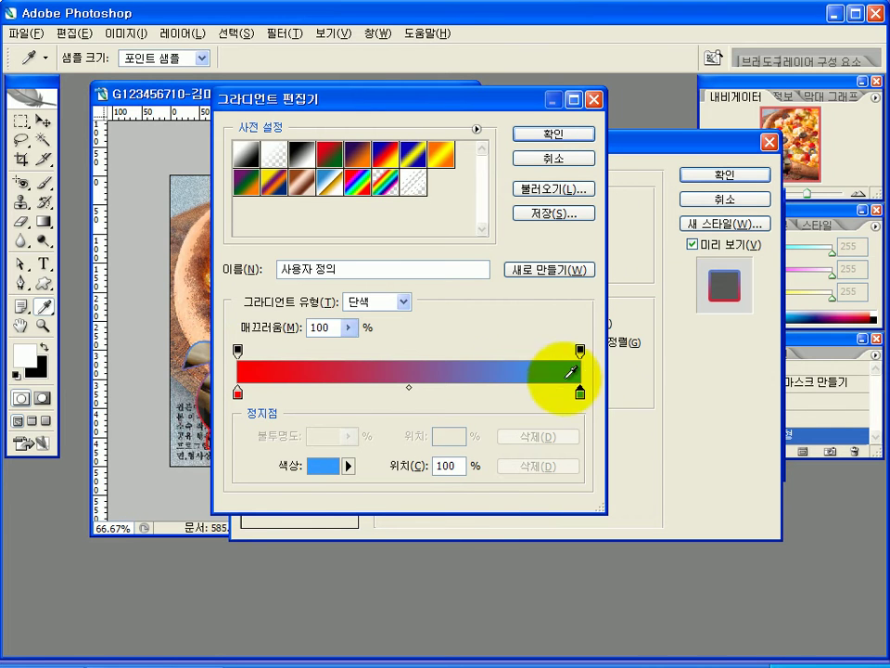
click(553, 134)
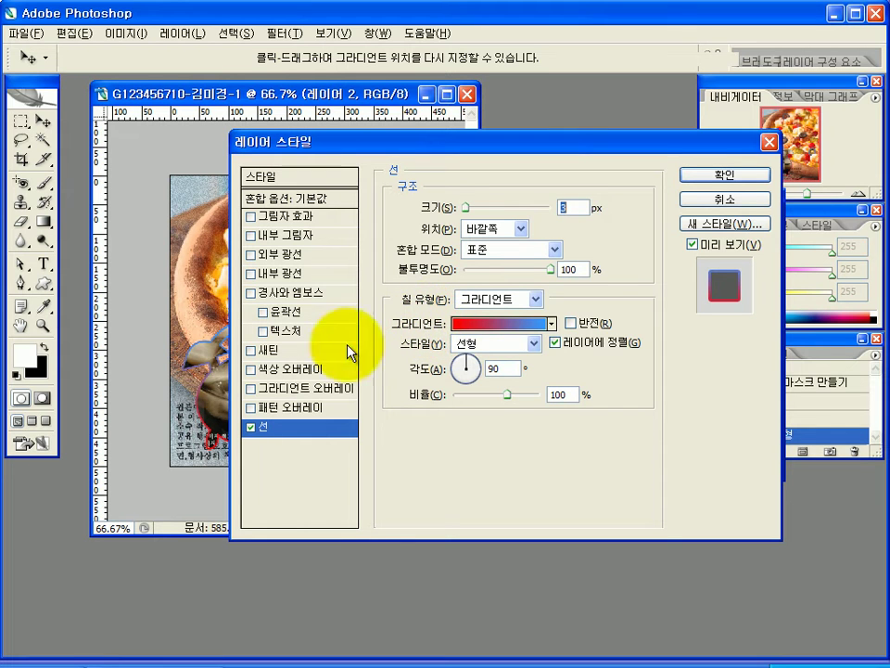
Step: Add an outer glow of 27 px to 레이어 2 and apply the layer style
click(285, 256)
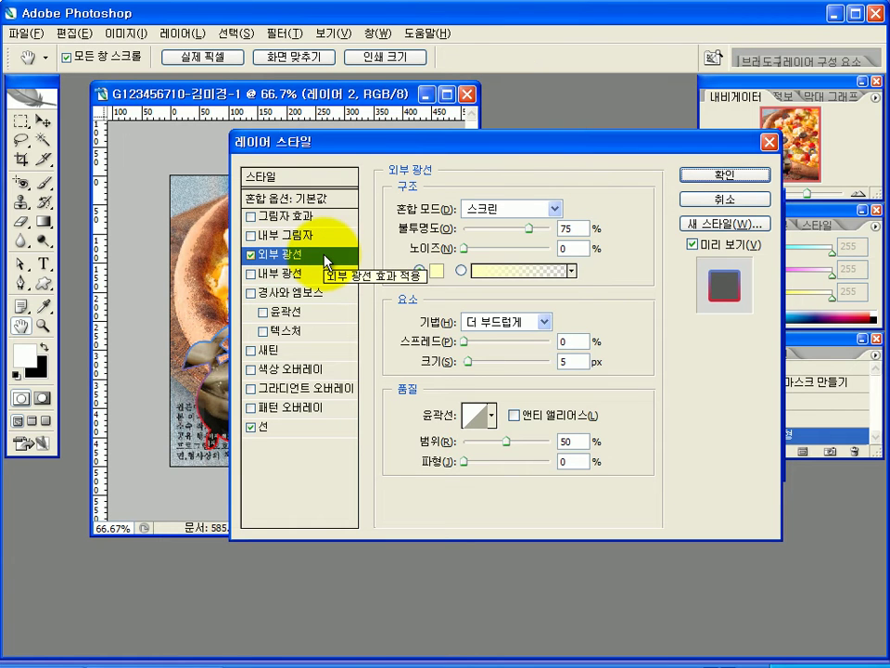
drag(439, 148, 493, 108)
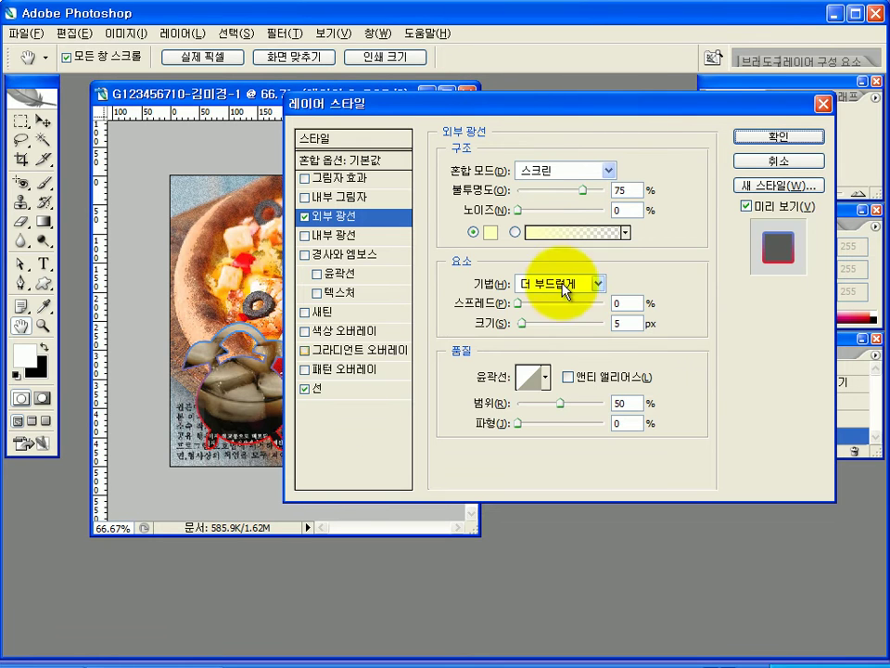
drag(522, 323, 534, 329)
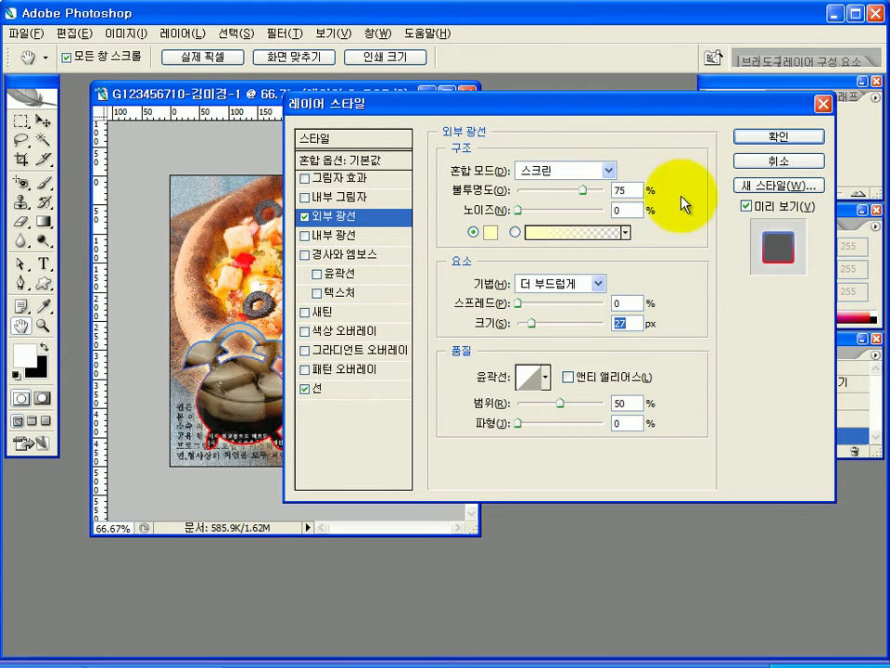
click(762, 148)
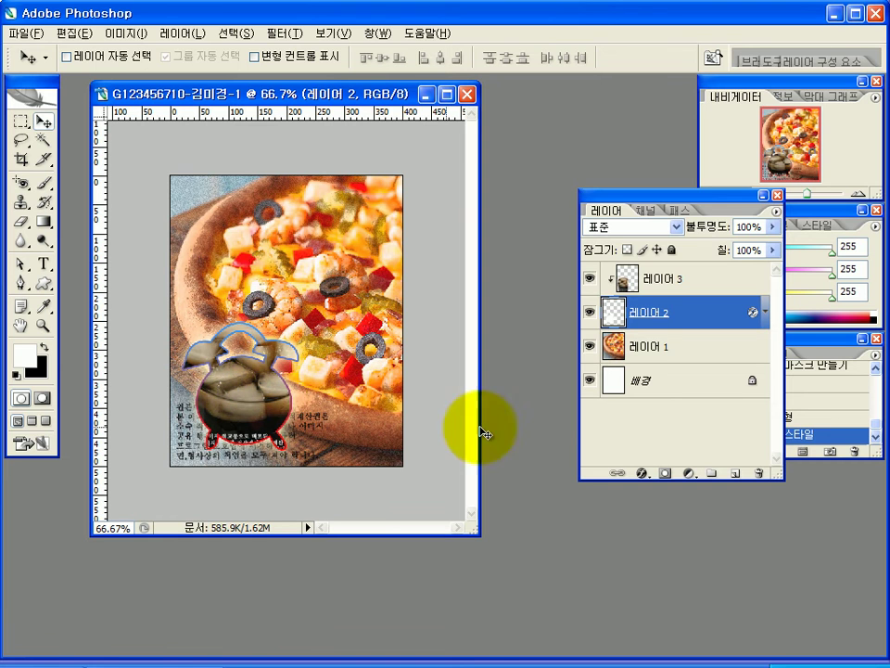
Step: Link 레이어 3 with 레이어 2 and shift the clock slightly towards the lower-left corner of the canvas
click(664, 280)
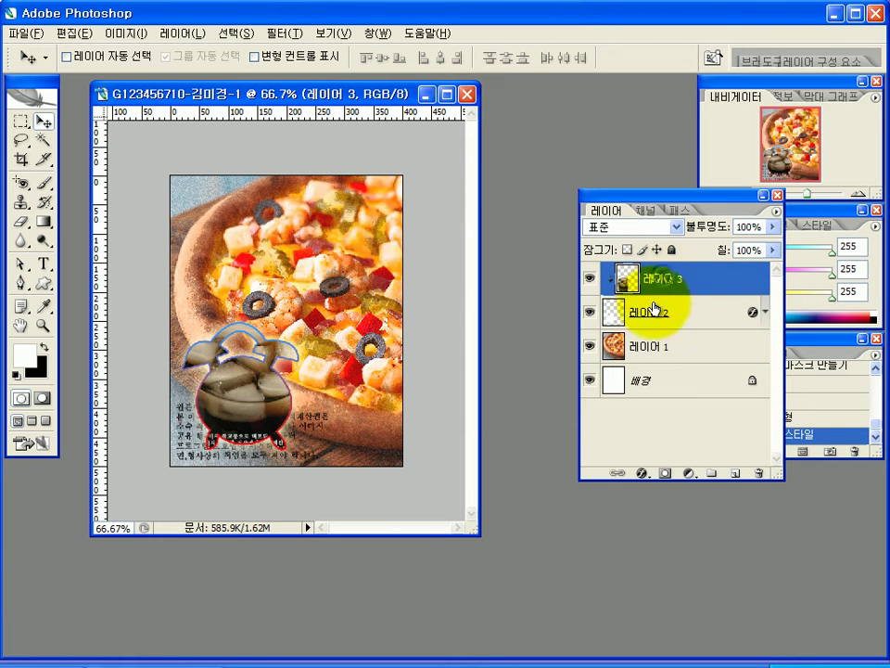
shift+click(636, 321)
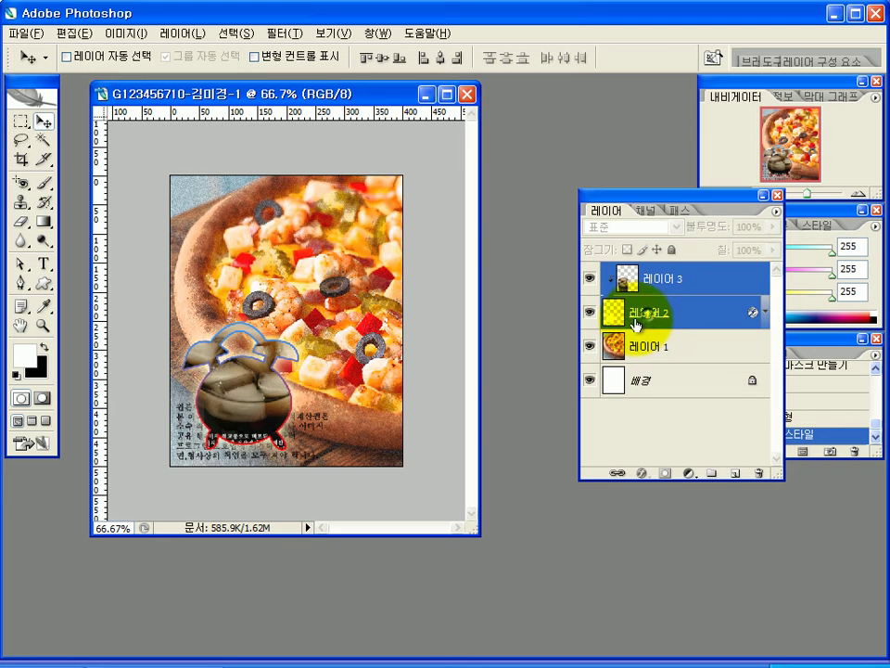
click(616, 473)
drag(199, 309, 282, 471)
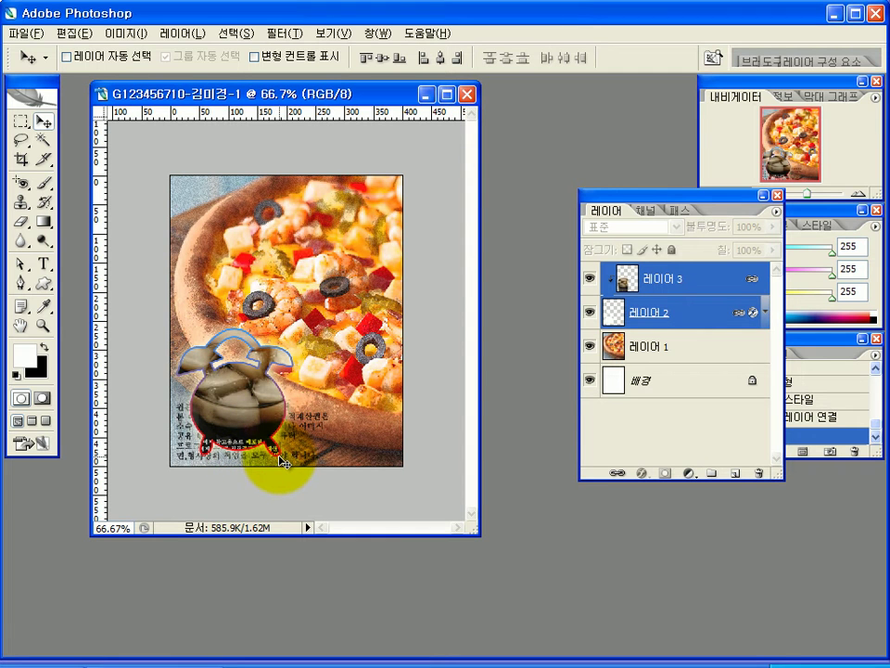
drag(283, 459, 283, 461)
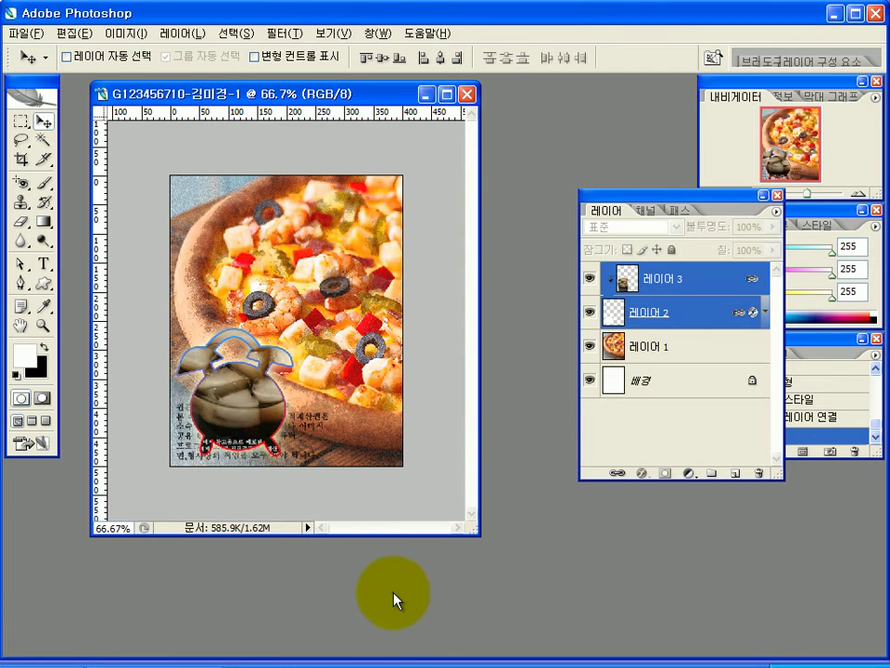
Step: Open 1급-3.jpg and select the whole fork, including the gaps between its tines, with the Magnetic Lasso
key(ctrl+o)
double_click(245, 335)
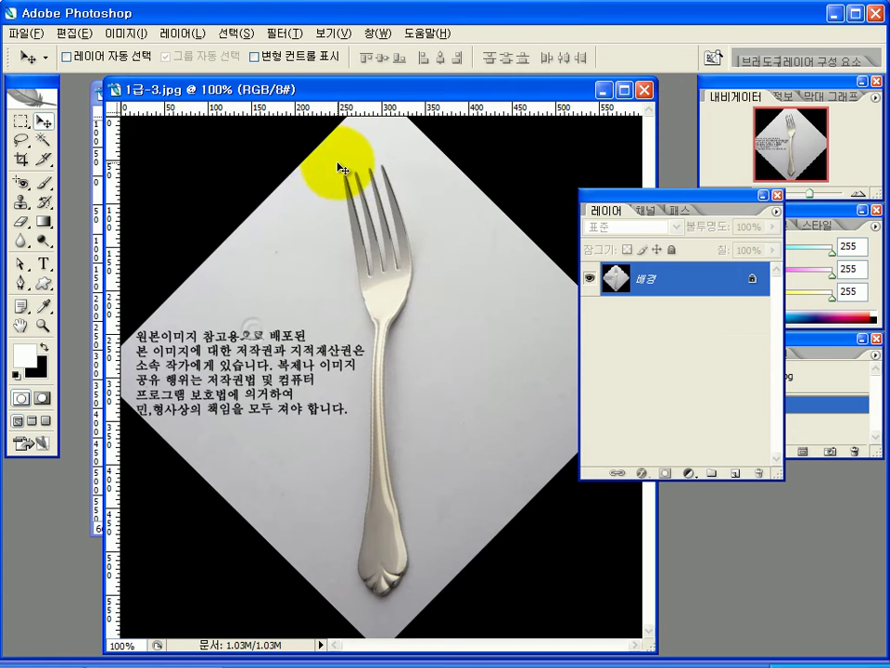
drag(415, 90, 405, 78)
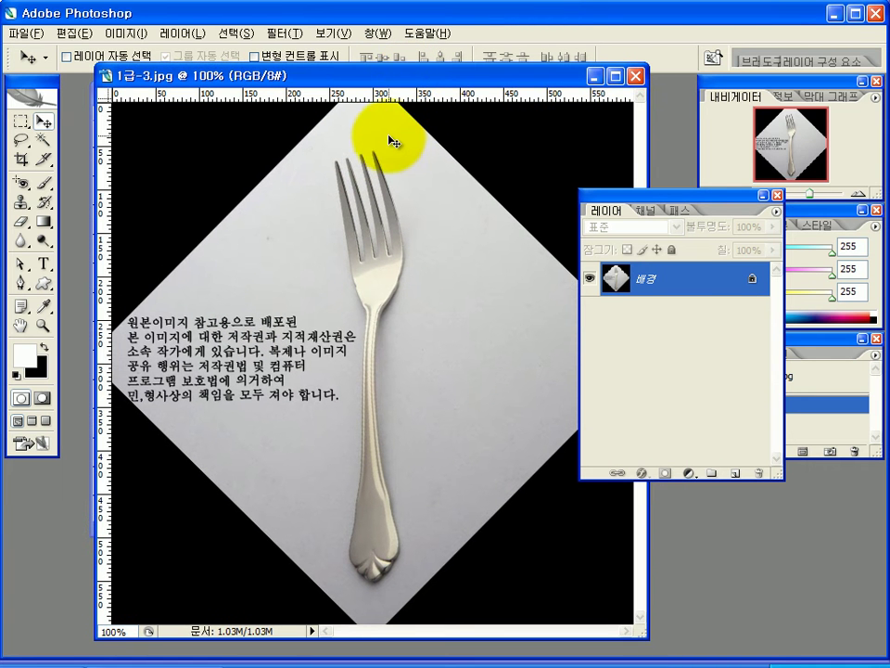
click(21, 139)
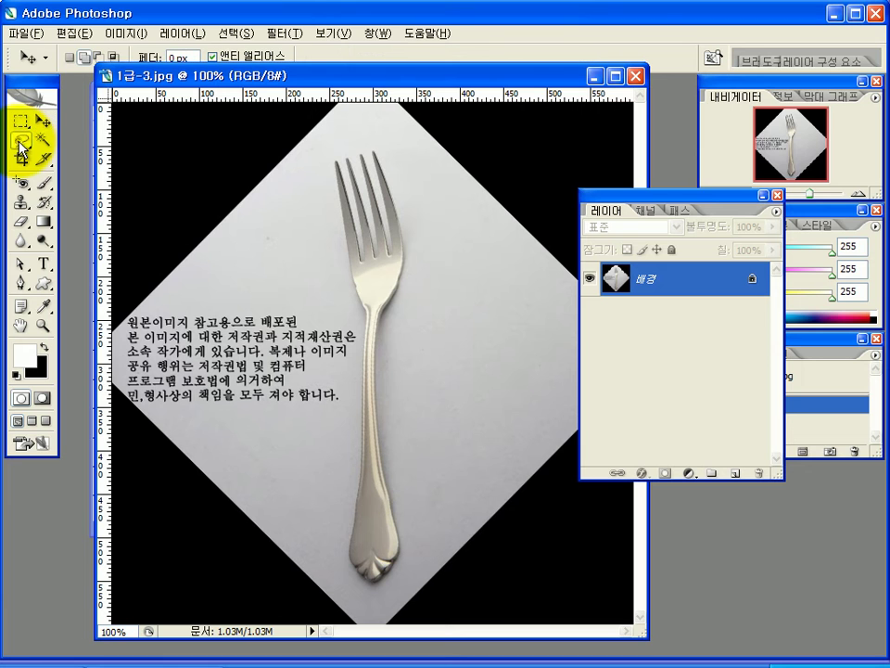
click(65, 172)
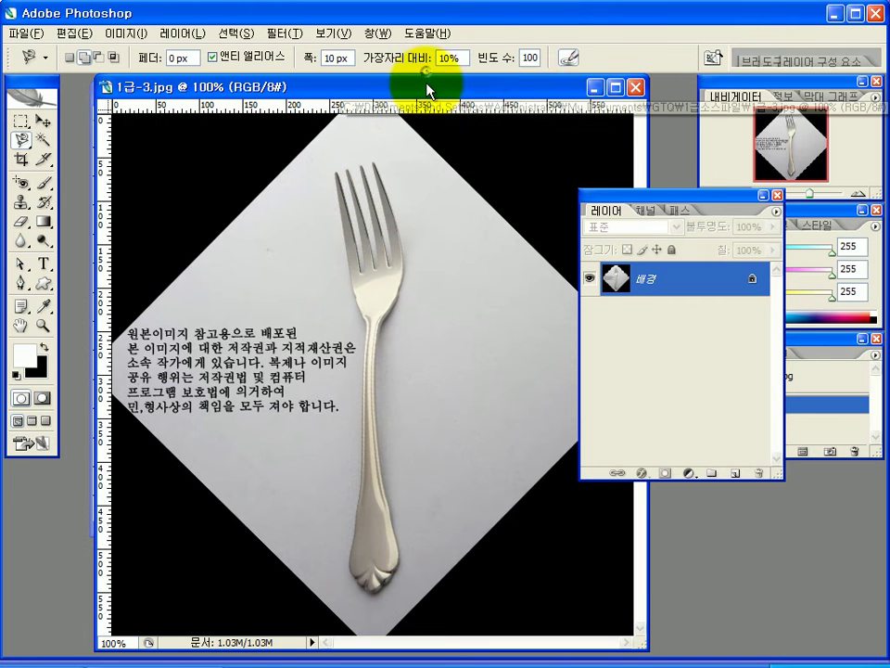
click(337, 170)
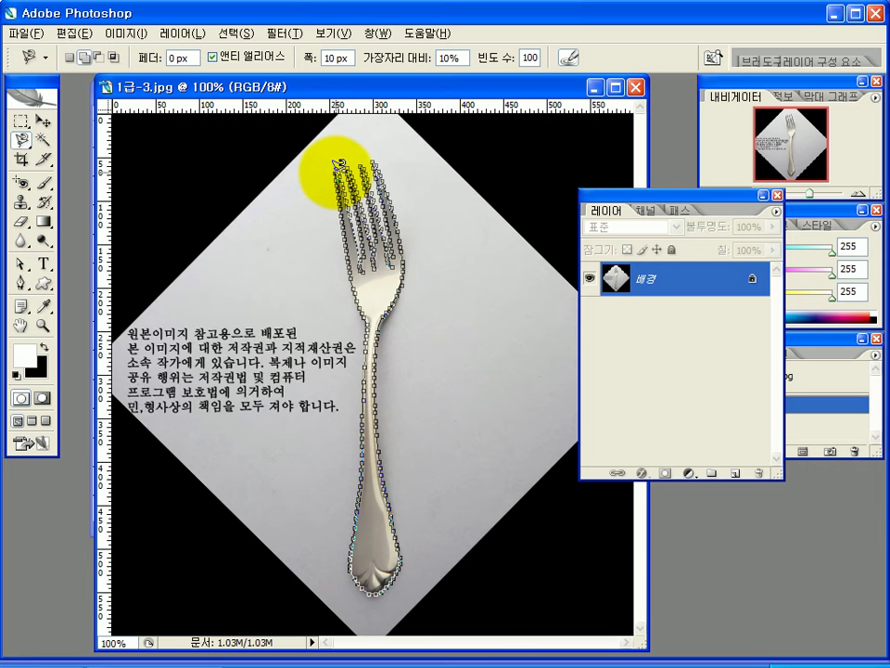
click(335, 165)
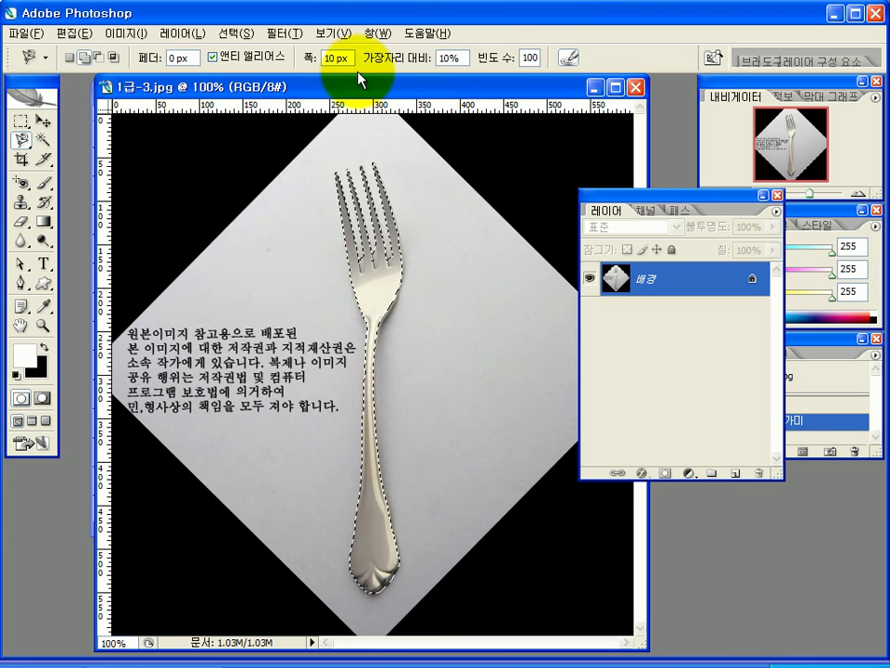
Step: Copy the selected fork into the pizza composition as a new layer and close 1급-3.jpg
click(42, 121)
drag(219, 83, 393, 106)
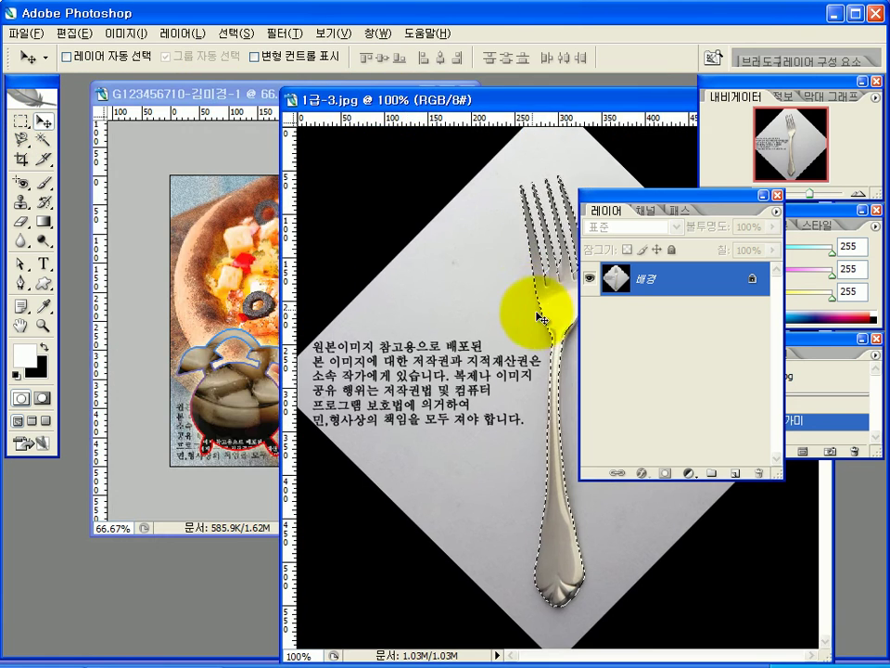
drag(560, 312, 250, 271)
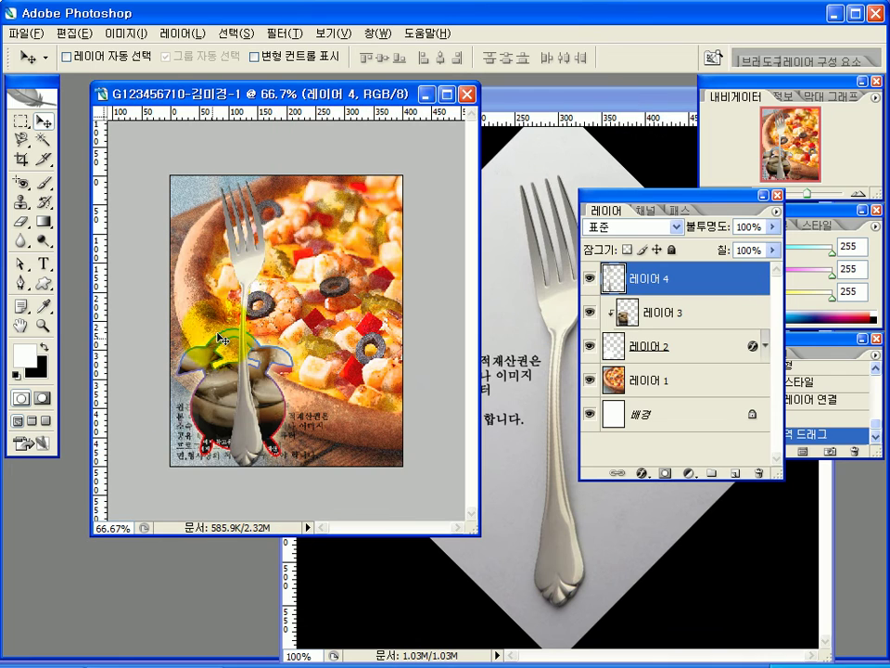
drag(575, 93, 252, 139)
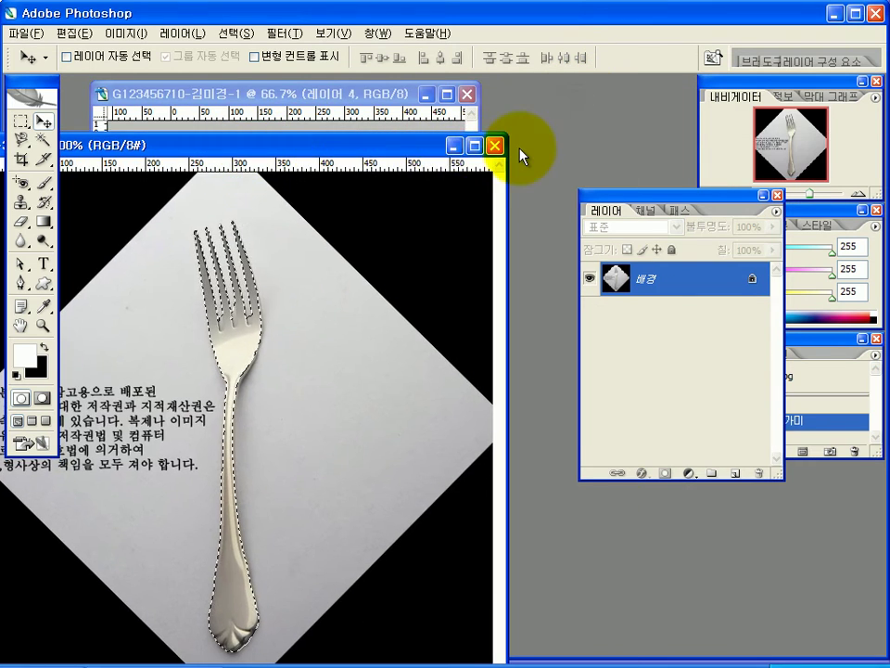
click(496, 145)
Step: Flip the fork horizontally and rotate it to -47° so its tines point to the upper left over the pizza
drag(219, 282, 297, 260)
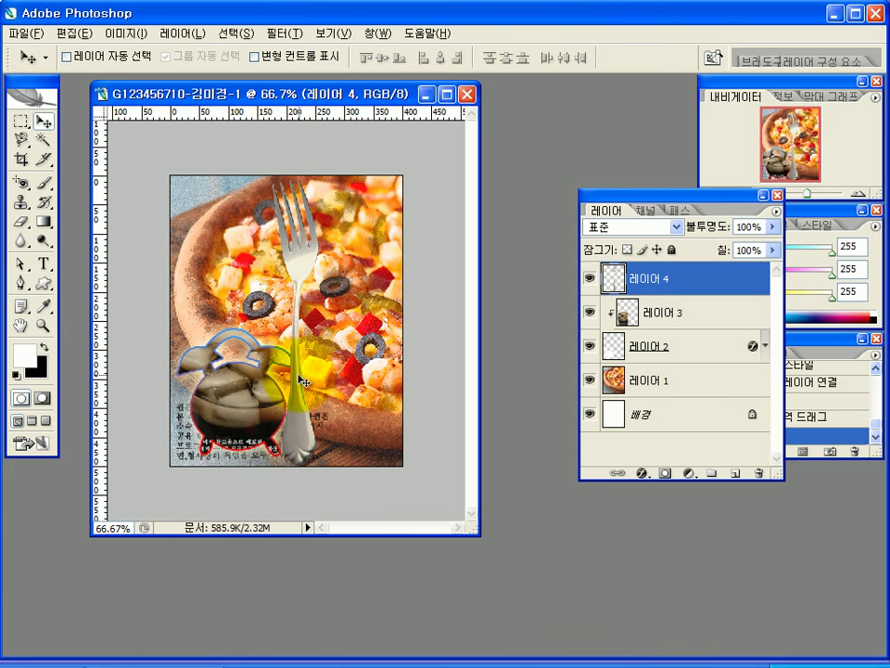
key(ctrl+t)
drag(337, 587, 371, 435)
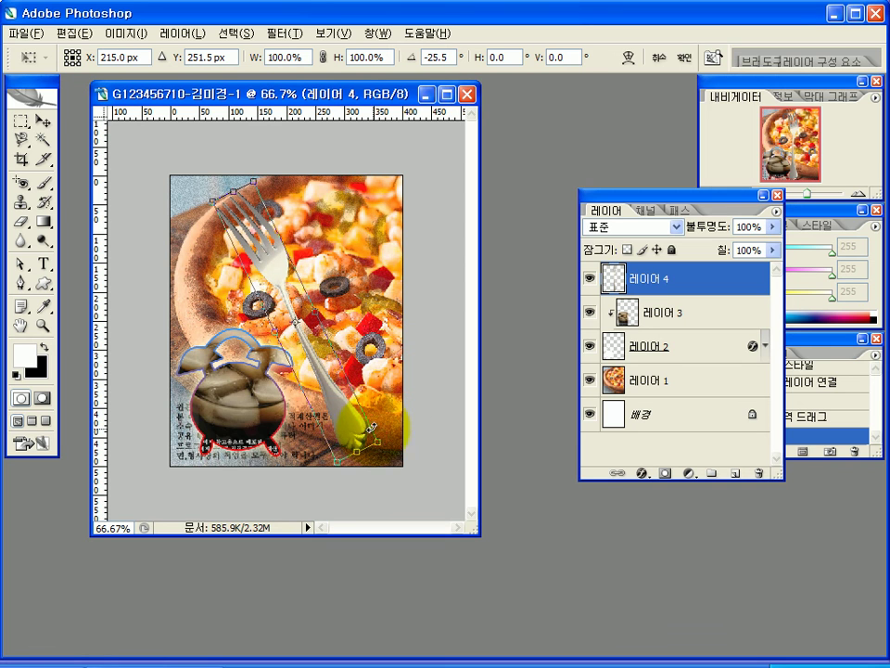
right_click(339, 405)
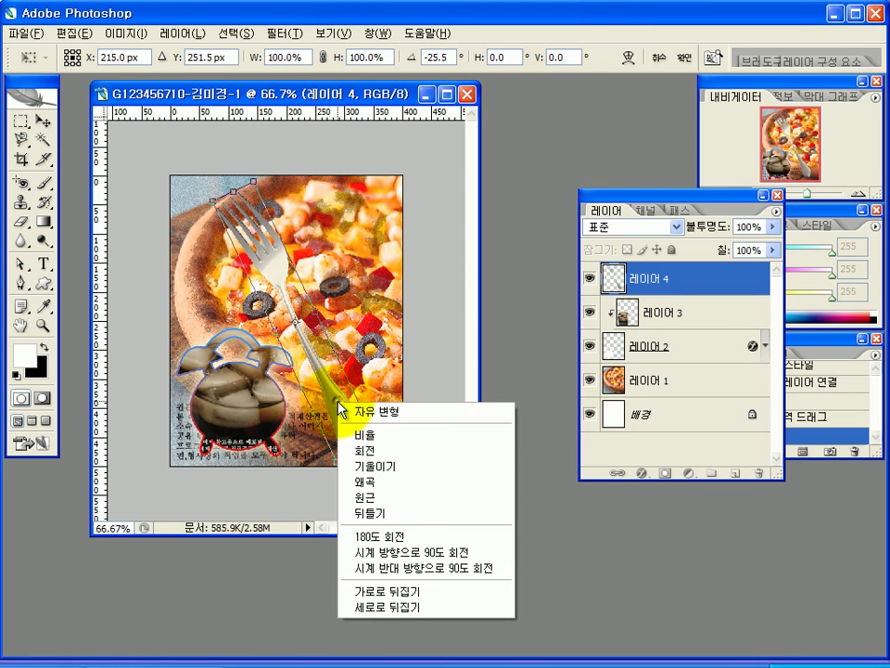
click(388, 593)
drag(264, 496, 407, 378)
drag(337, 368, 406, 373)
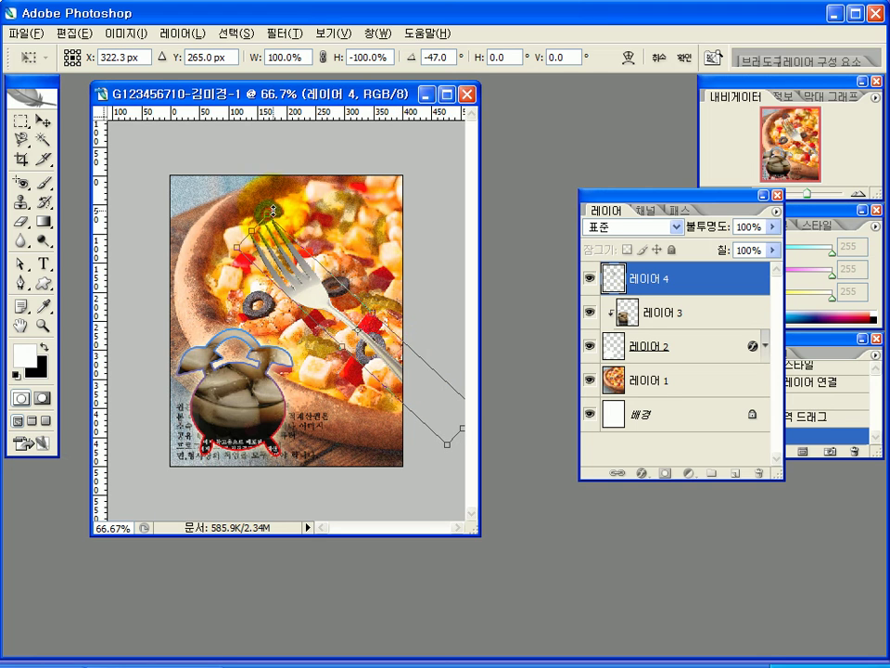
Step: Scale the fork down to 77.1%, rotate it to -67.1° and place it across the pizza's middle with its handle over the canvas edge
drag(274, 197, 228, 211)
drag(304, 313, 305, 289)
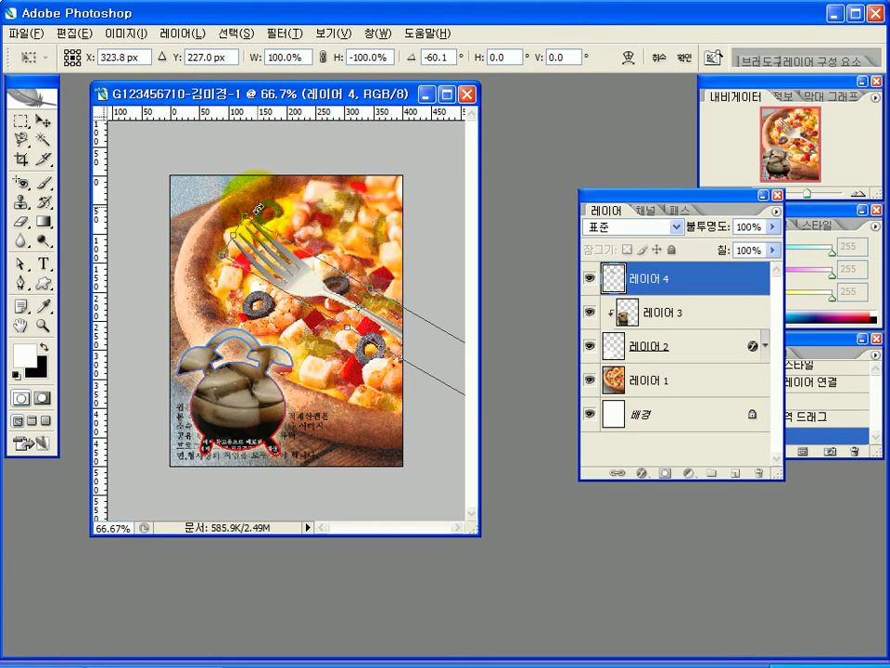
drag(238, 212, 263, 221)
drag(348, 311, 293, 279)
drag(423, 377, 401, 326)
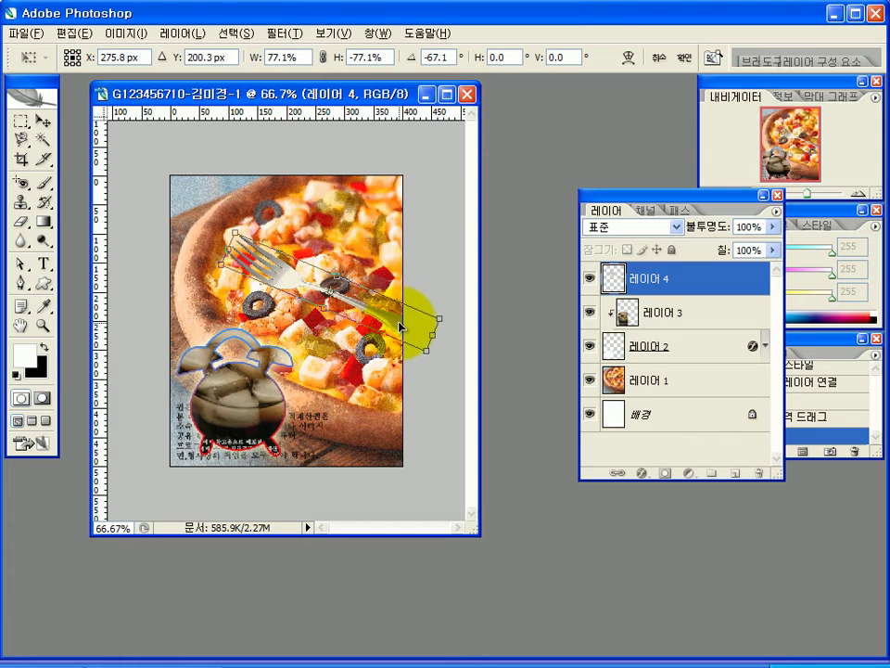
Step: Nudge the fork to about X 271.3 px, Y 200.3 px, rotate it to -69.4°, and apply the transformation
key(Down)
key(Down)
key(Down)
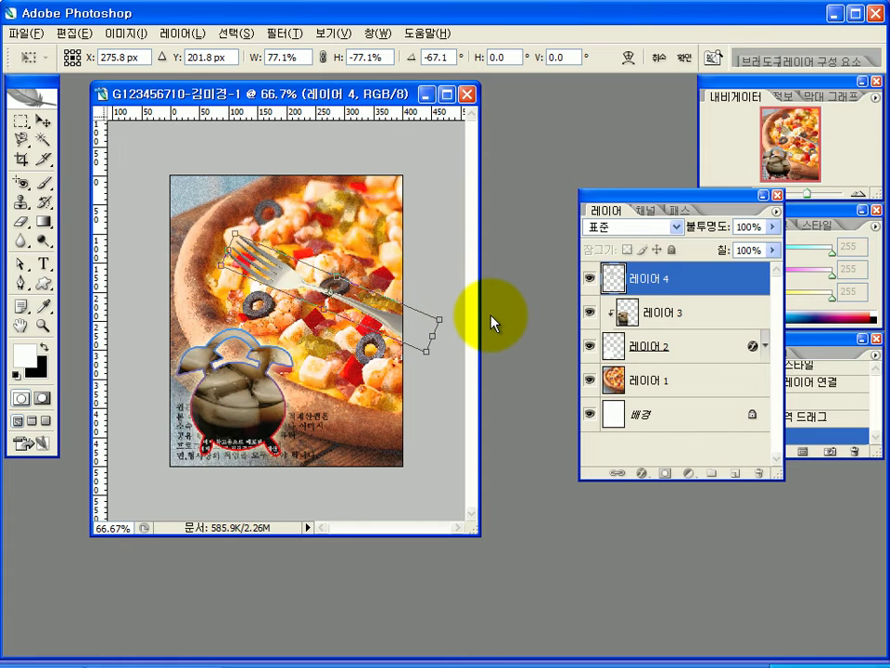
key(Down)
key(Down)
key(Down)
key(Down)
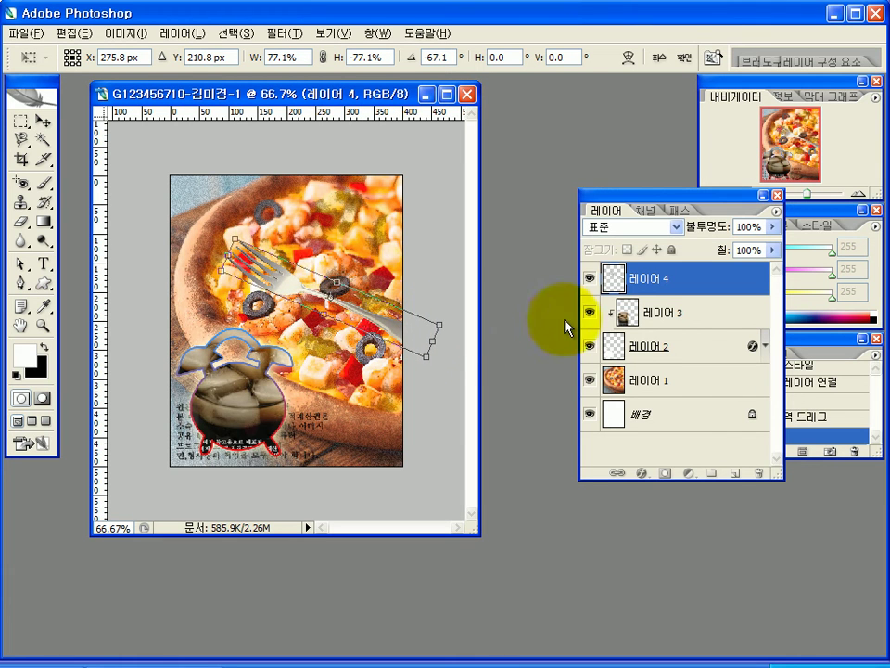
drag(453, 334, 453, 311)
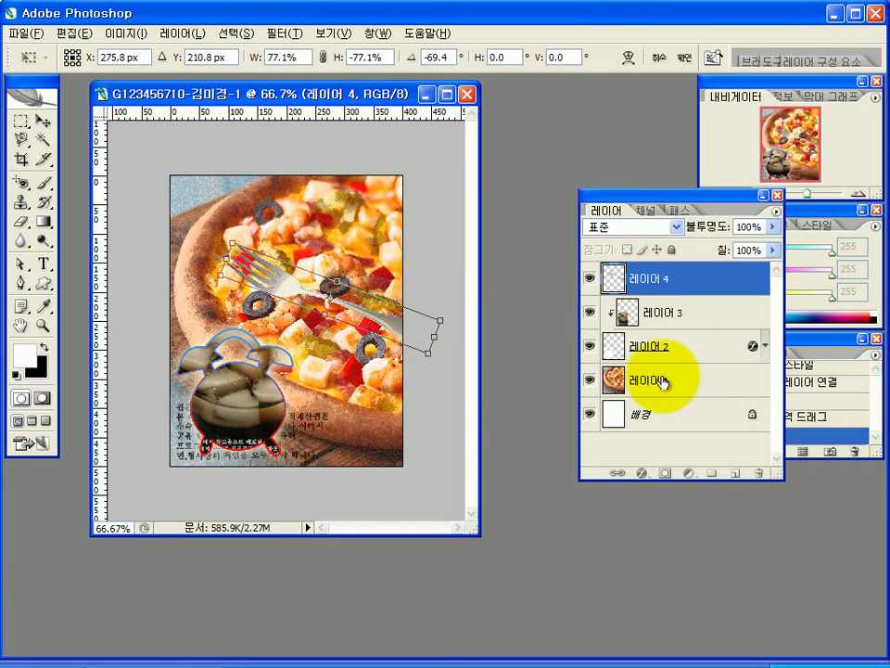
key(Up)
key(Left)
key(Up)
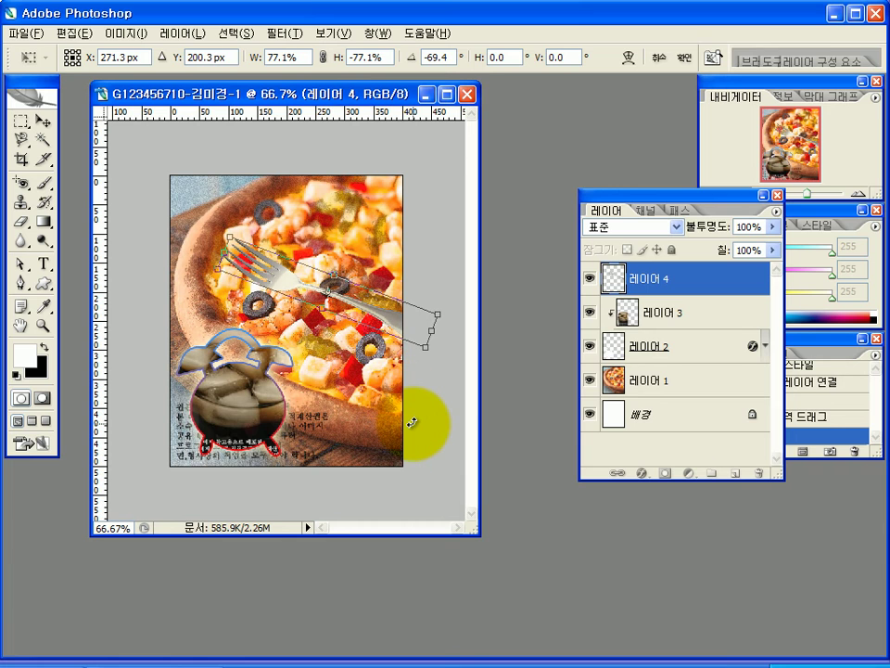
key(Return)
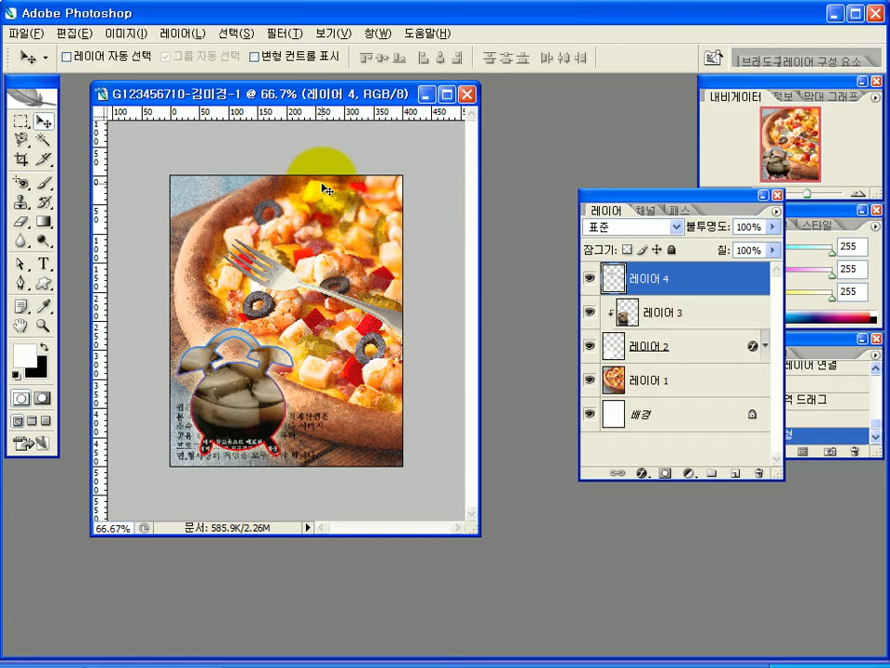
Step: Add a Drop Shadow with the default settings to the fork layer
click(643, 477)
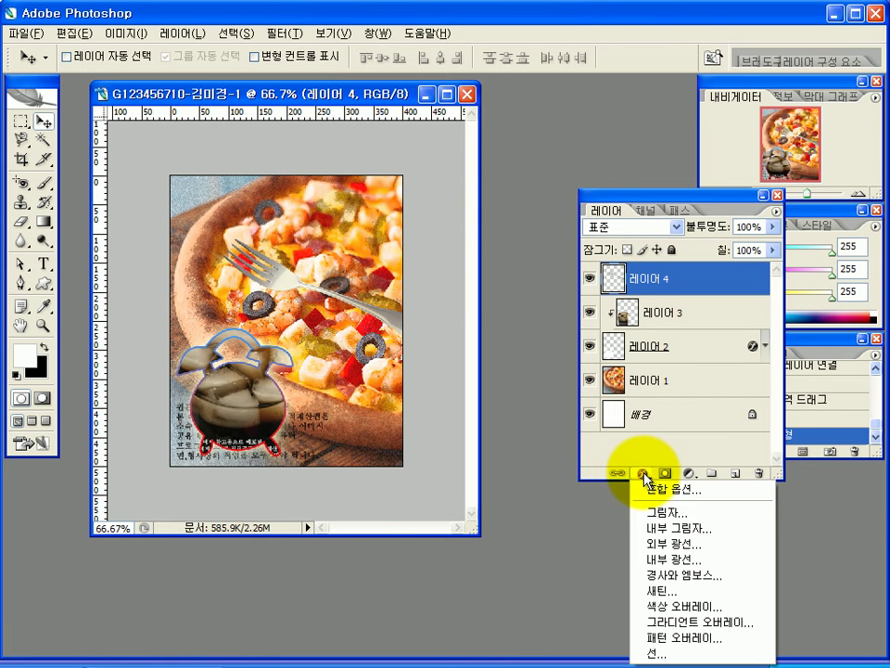
click(649, 512)
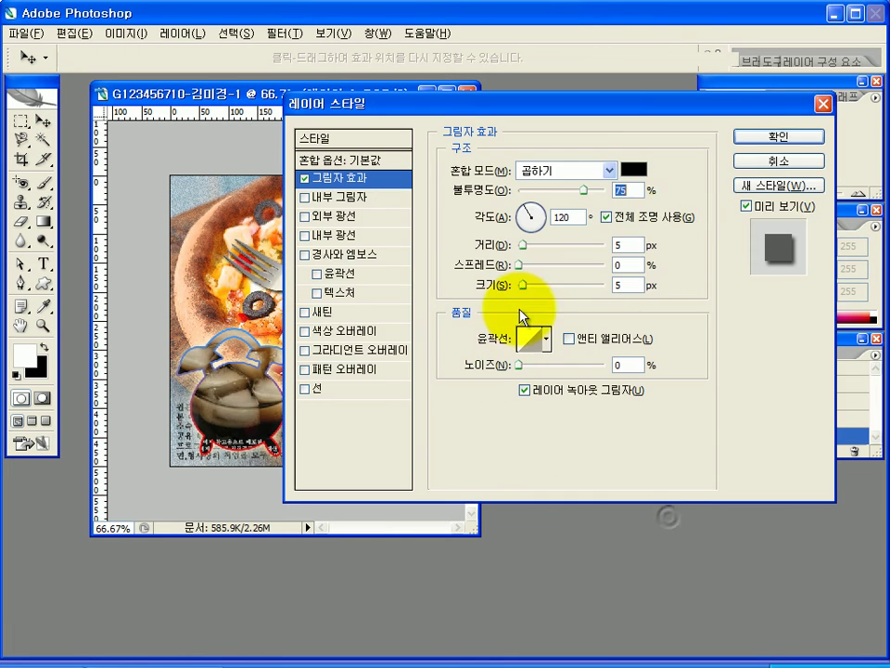
click(766, 138)
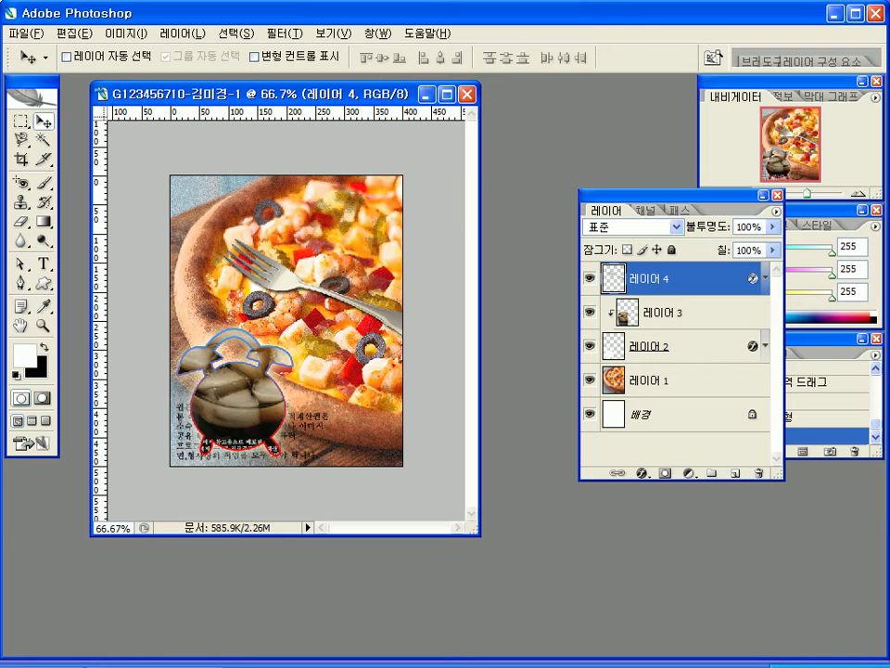
Step: Check the exam sheet's sample output and draw the arched ribbon banner custom shape as a shape layer across the upper part of the pizza
key(alt+Tab)
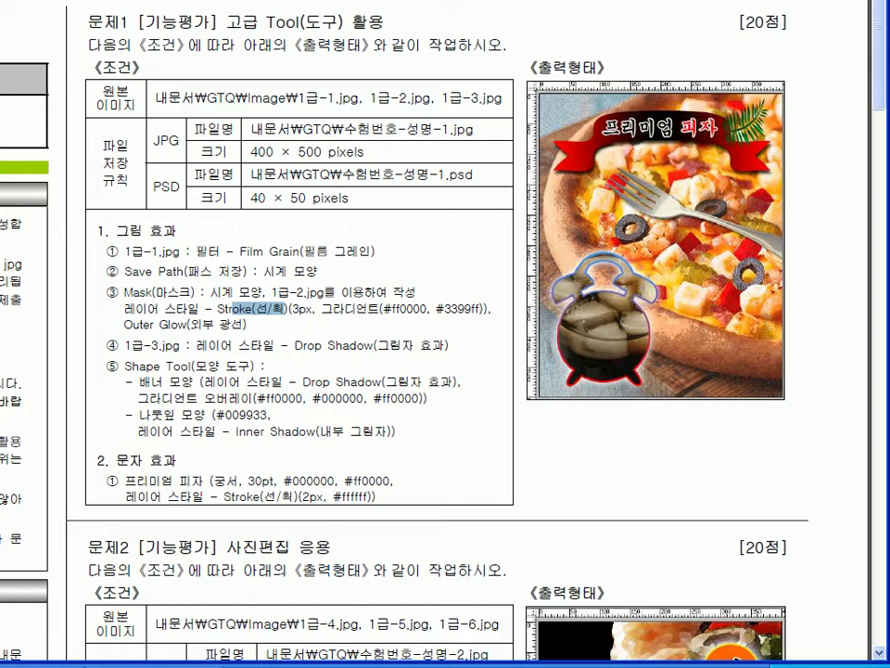
click(547, 150)
key(alt+Tab)
drag(48, 283, 123, 365)
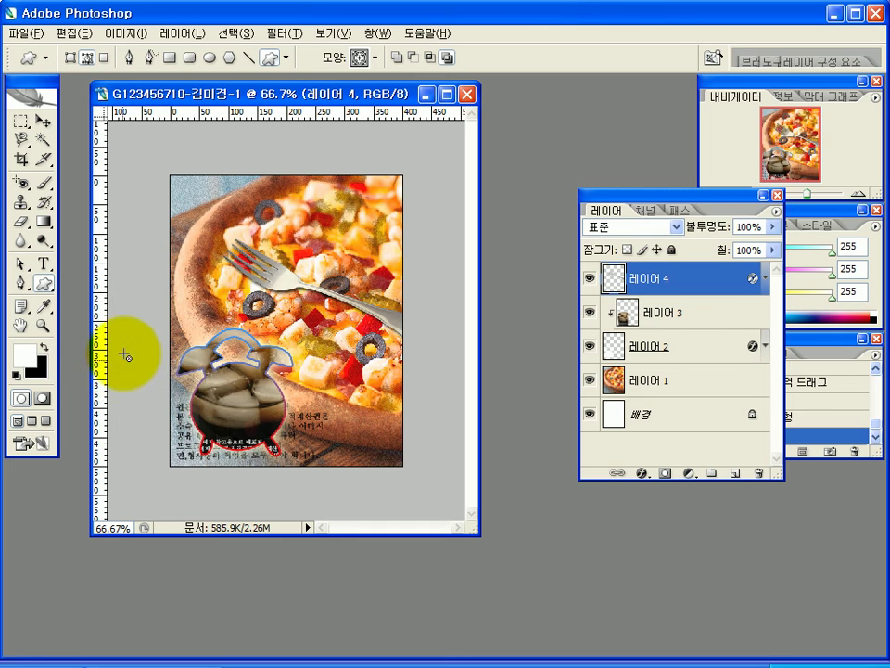
click(71, 58)
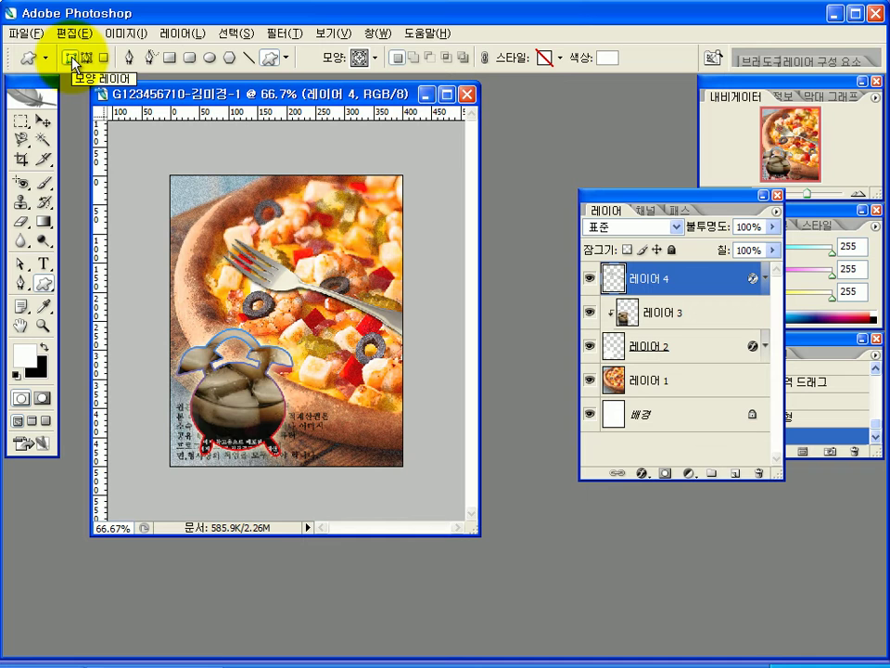
click(375, 60)
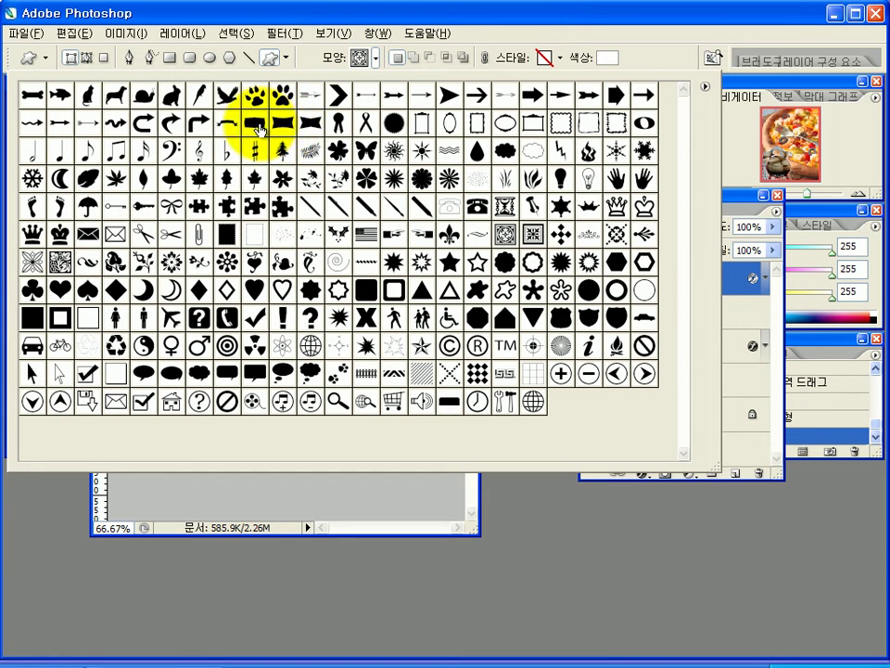
click(227, 123)
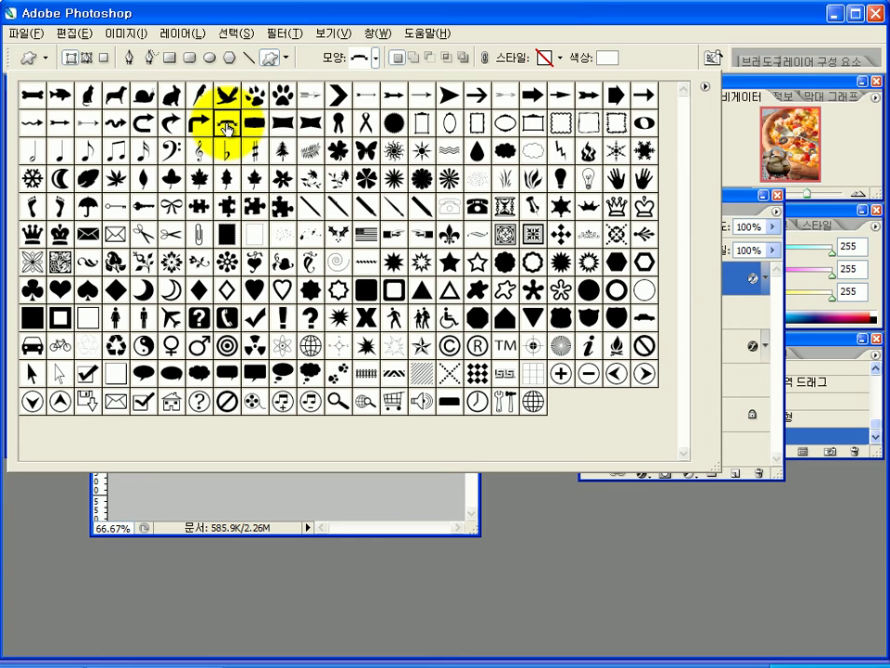
click(591, 534)
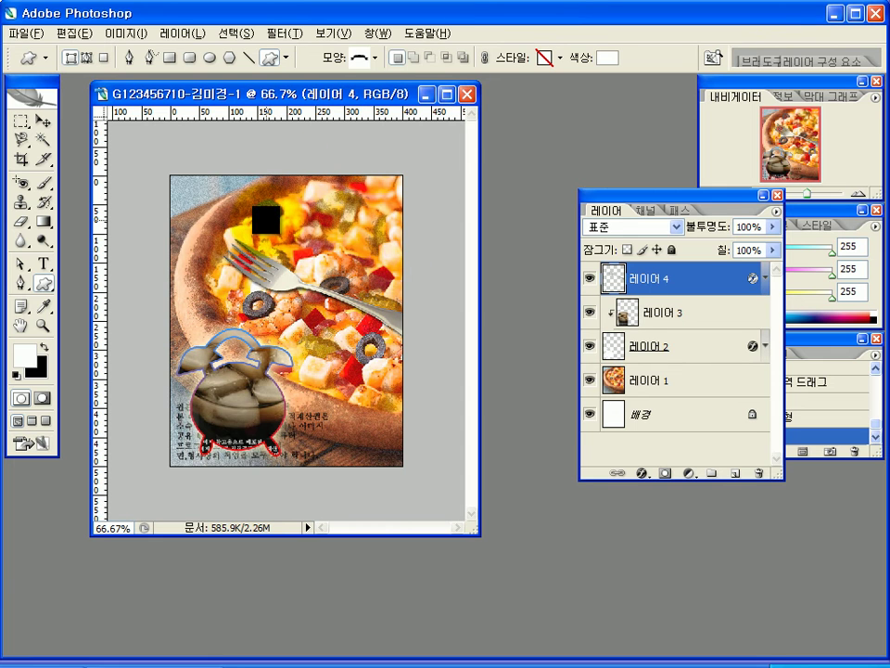
drag(185, 186, 389, 233)
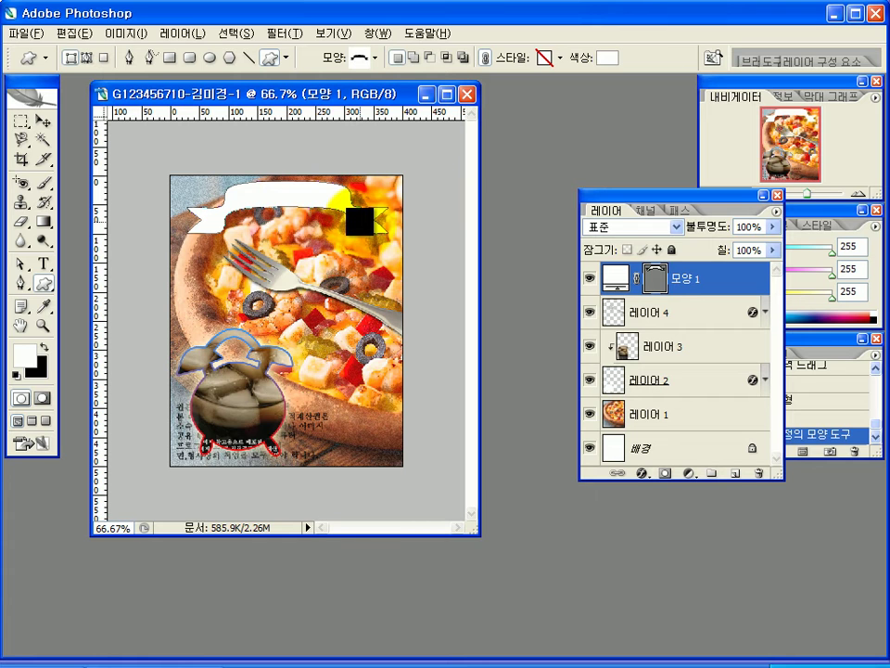
Step: Add Drop Shadow and Gradient Overlay effects to the banner shape layer
click(642, 474)
click(654, 513)
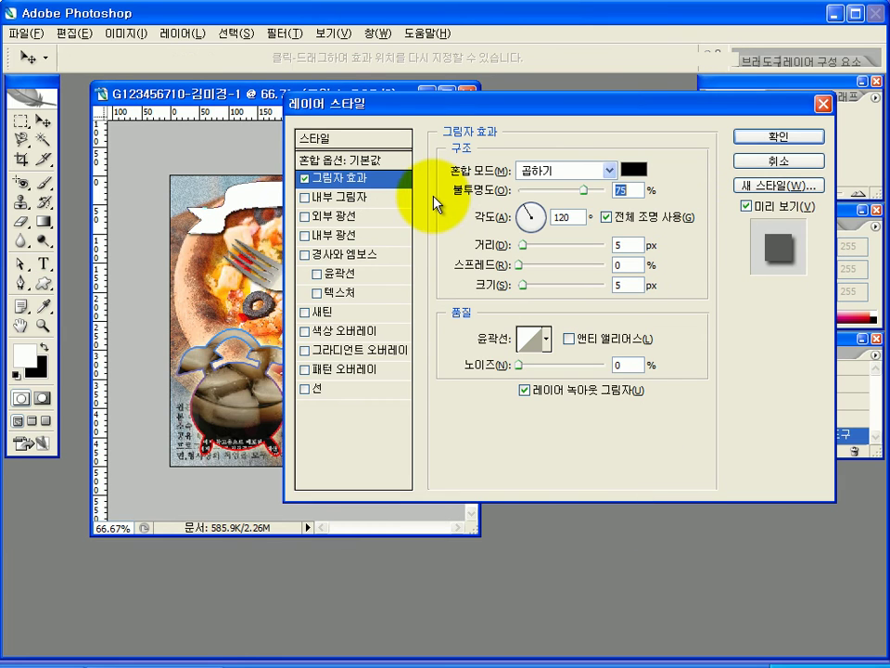
click(341, 353)
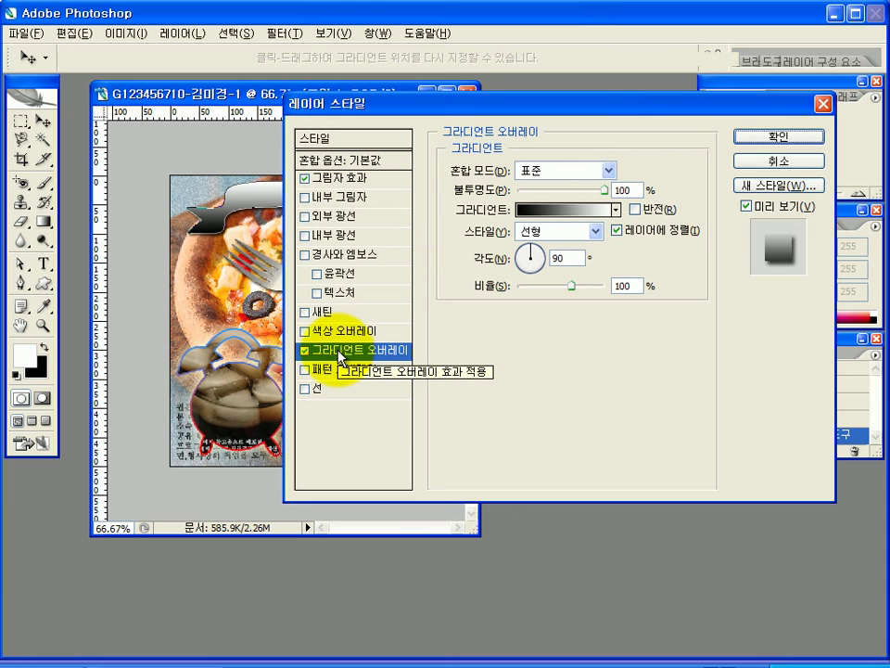
Step: Edit the banner's overlay gradient: add a color stop at 50% and set the starting stop to #ff0000
click(560, 218)
drag(508, 113, 610, 145)
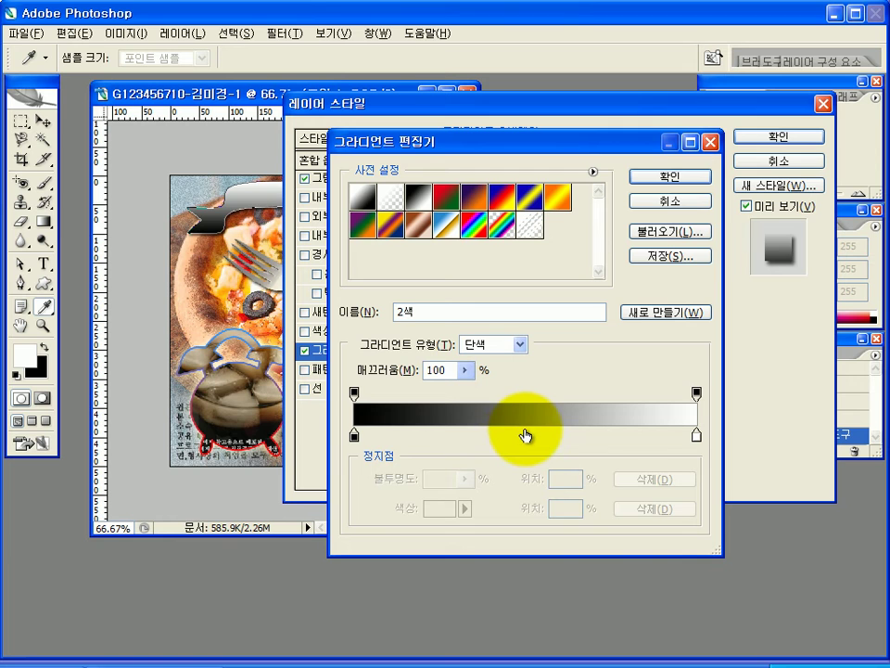
click(524, 435)
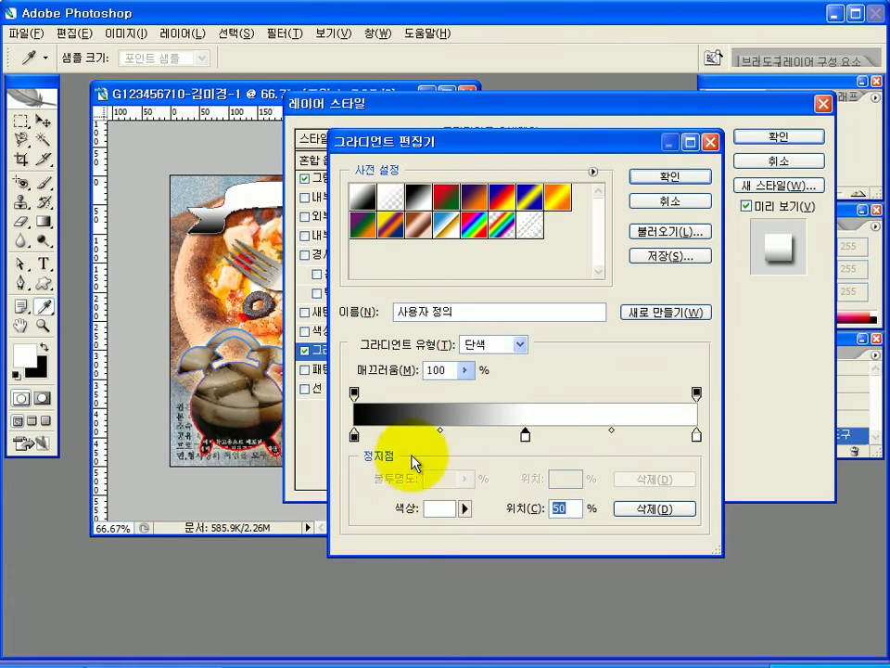
double_click(355, 434)
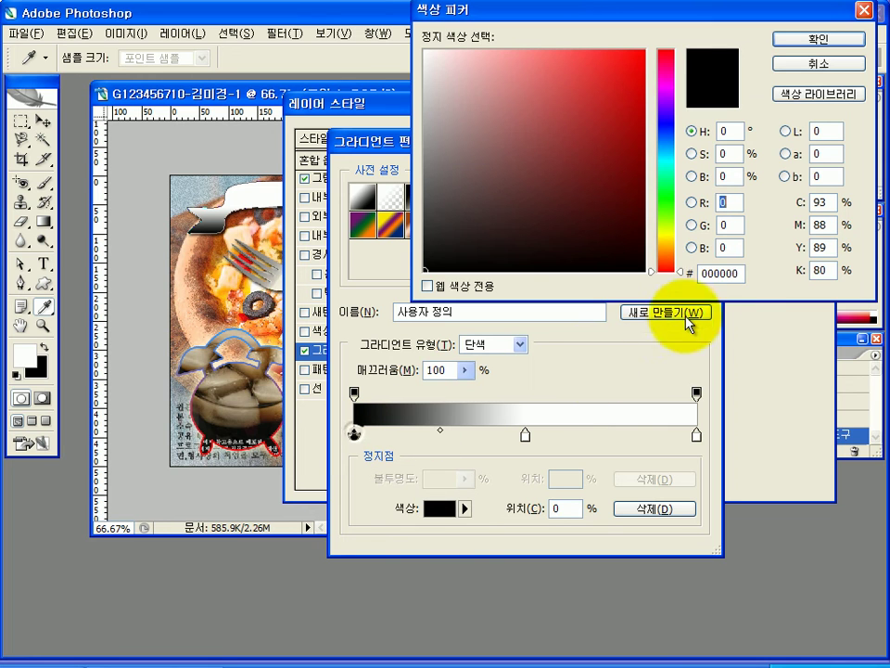
click(739, 273)
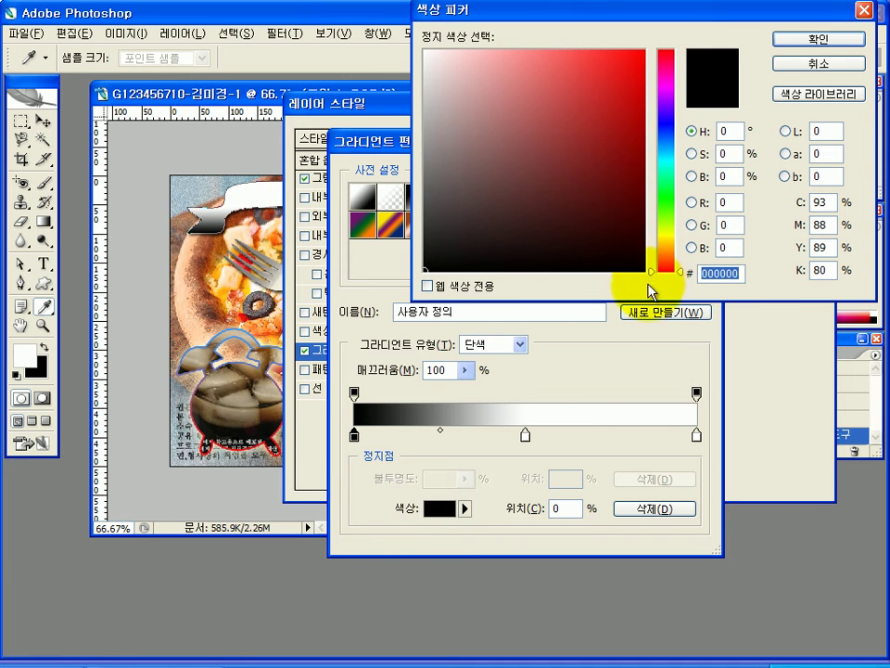
text(ff0000)
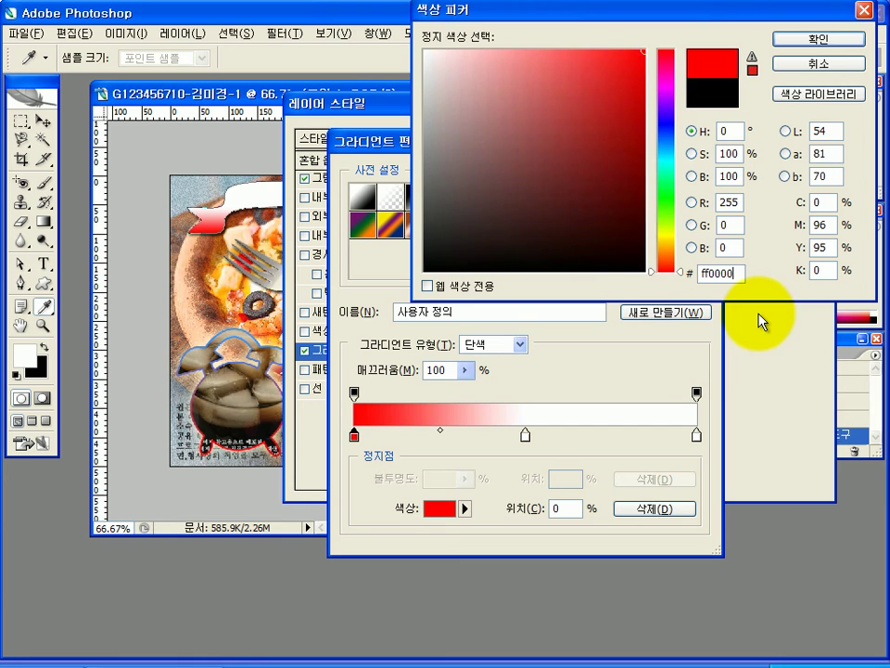
key(Return)
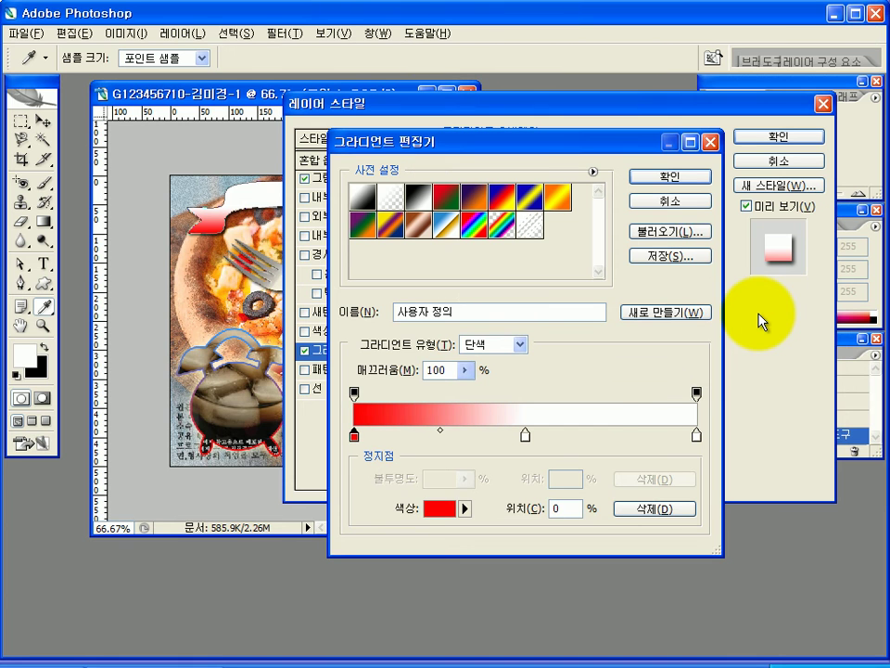
Step: Set the gradient's 50% stop to #000000 and its end stop to #ff0000, and accept the gradient
double_click(527, 434)
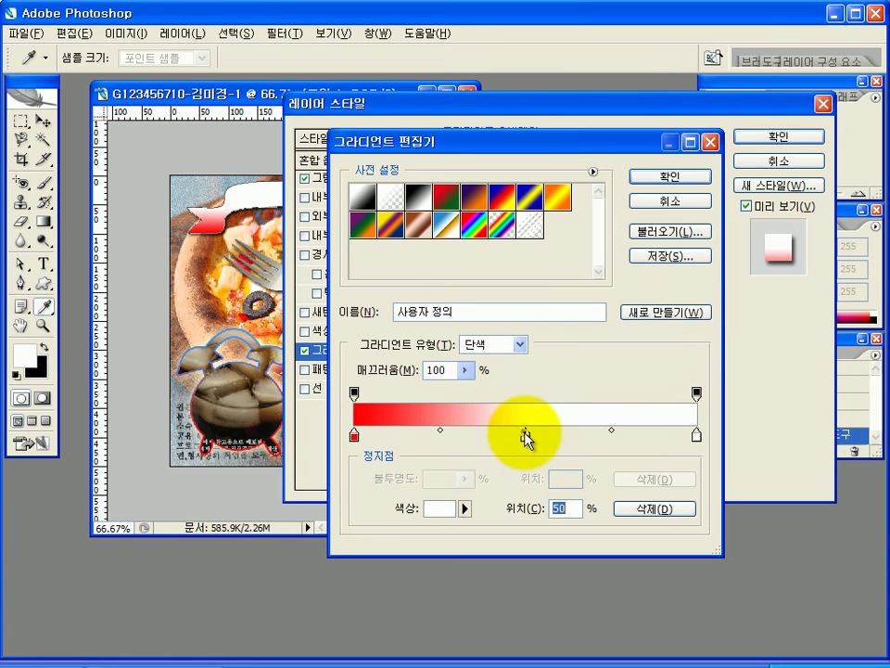
double_click(708, 275)
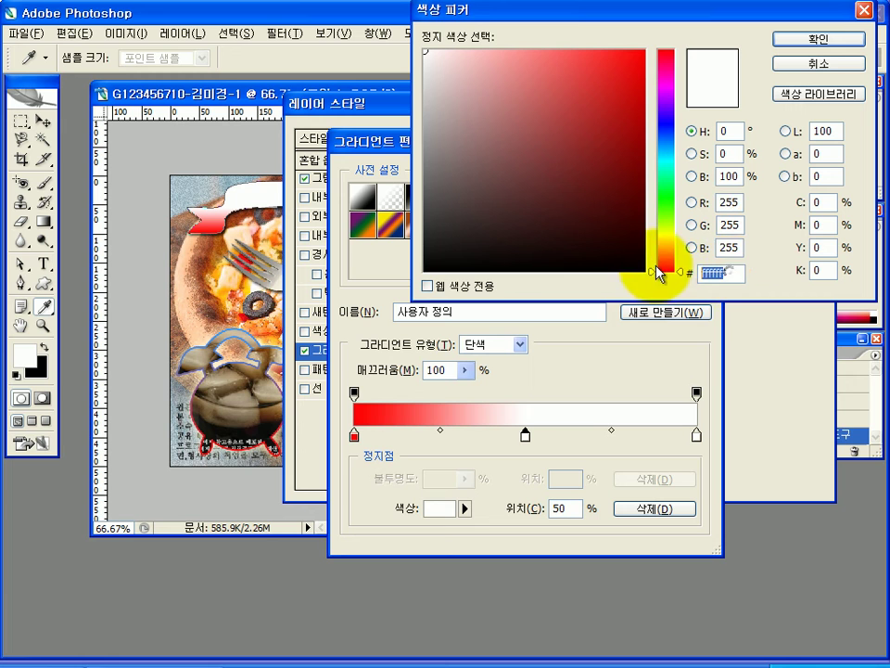
text(000000)
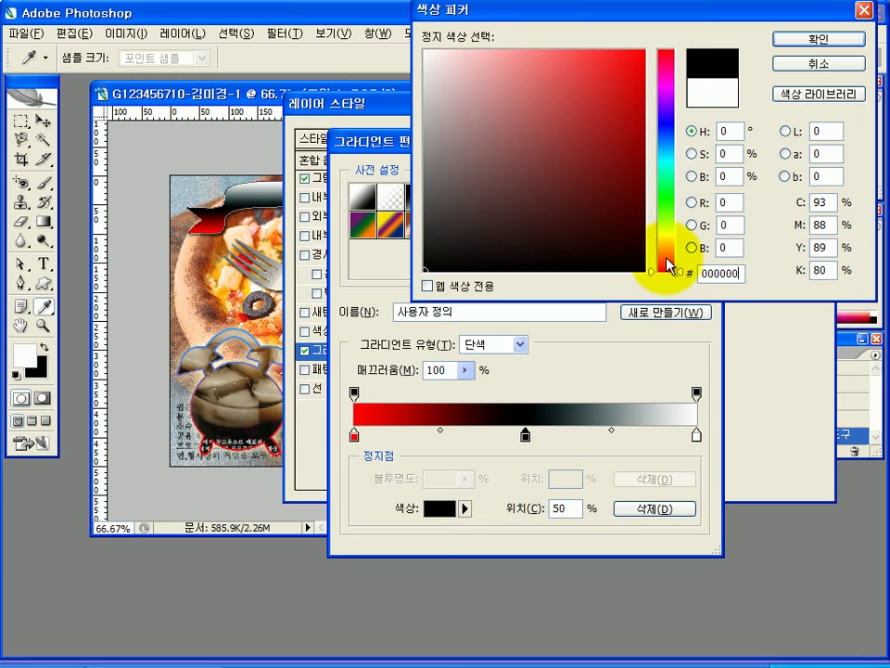
key(Return)
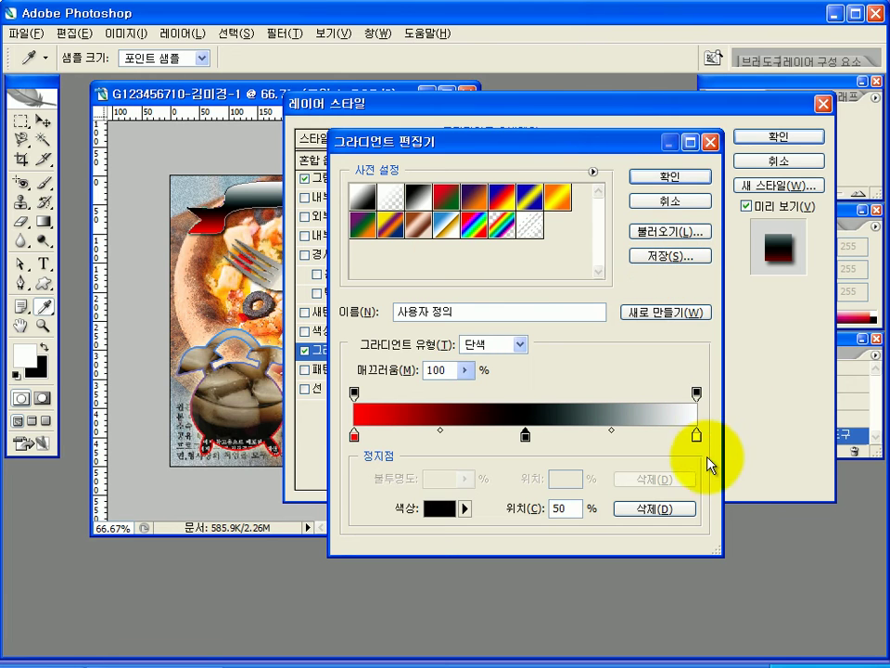
double_click(696, 432)
double_click(733, 272)
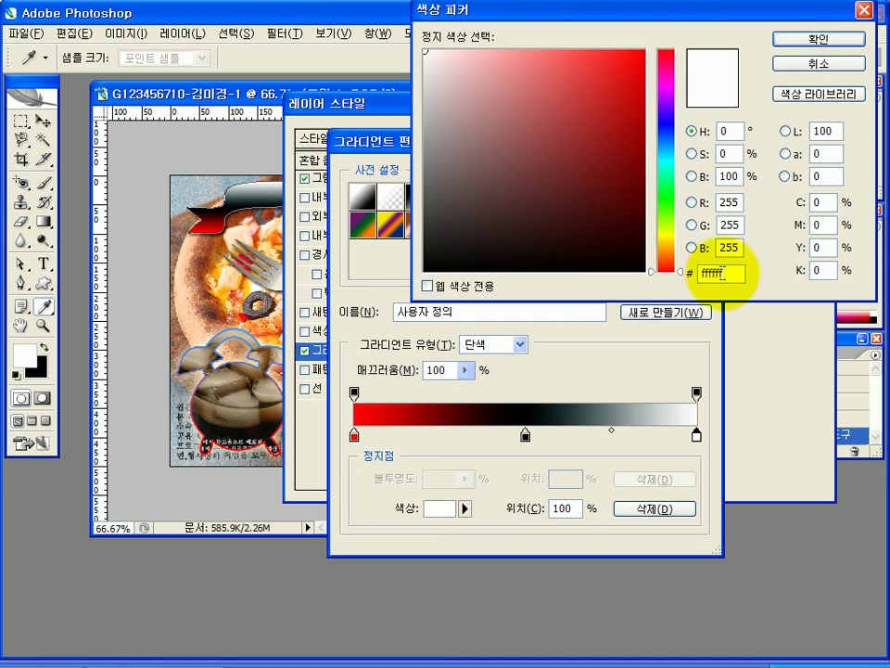
text(ff0000)
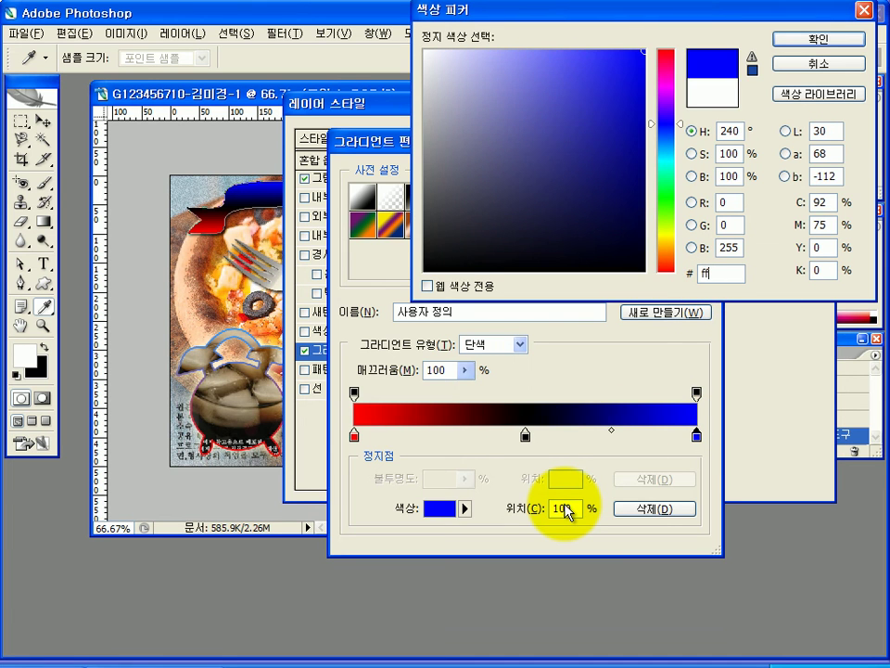
key(Return)
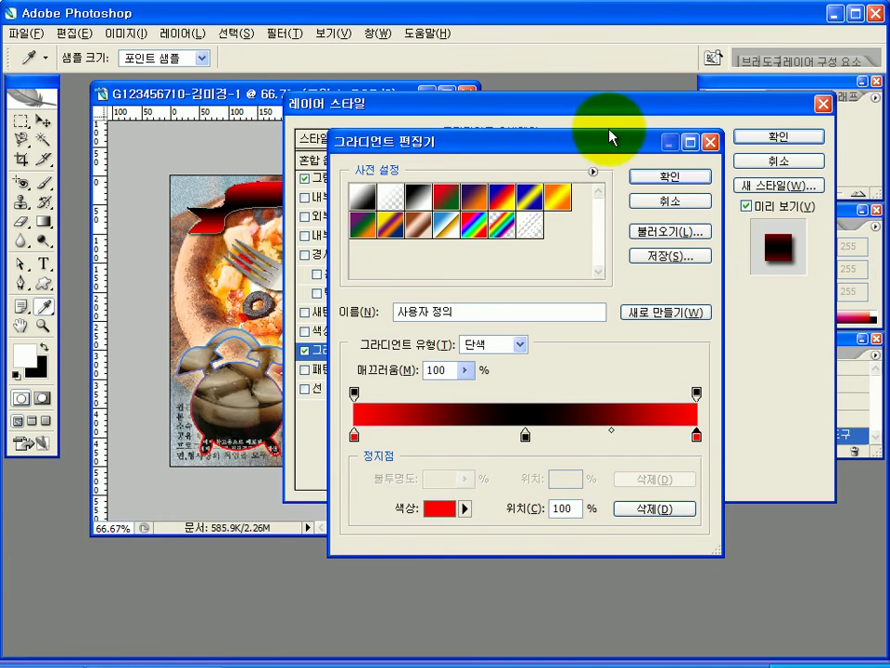
drag(584, 144, 605, 109)
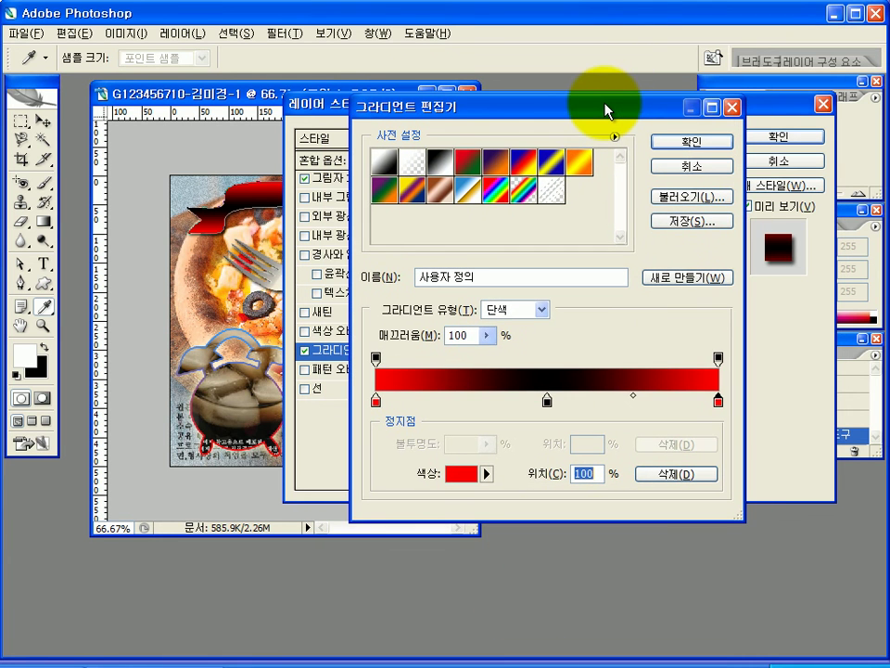
click(716, 145)
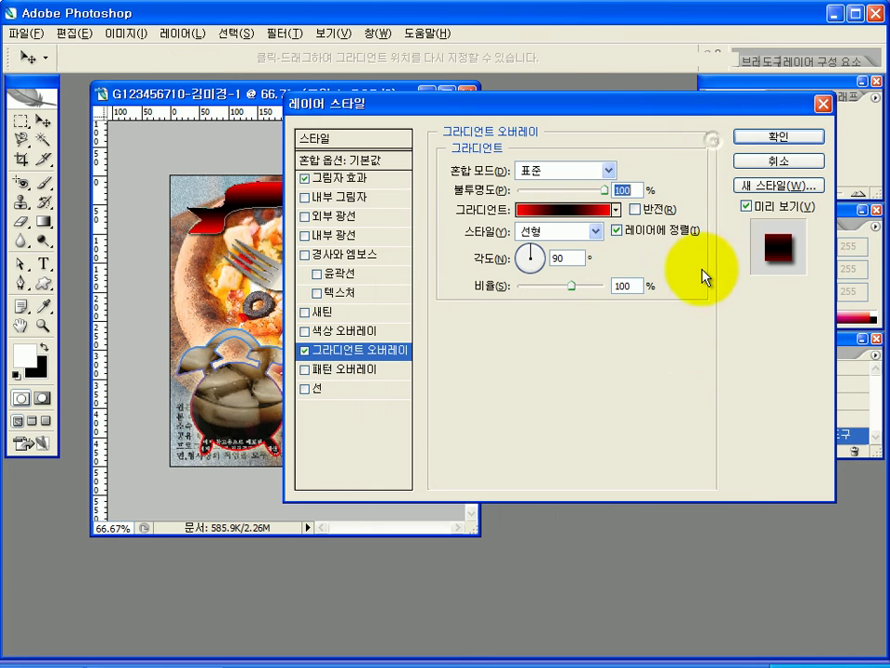
Step: Compare the banner gradient with the exam sheet's sample, set the overlay angle to 0°, and accept the layer style
drag(591, 115, 640, 146)
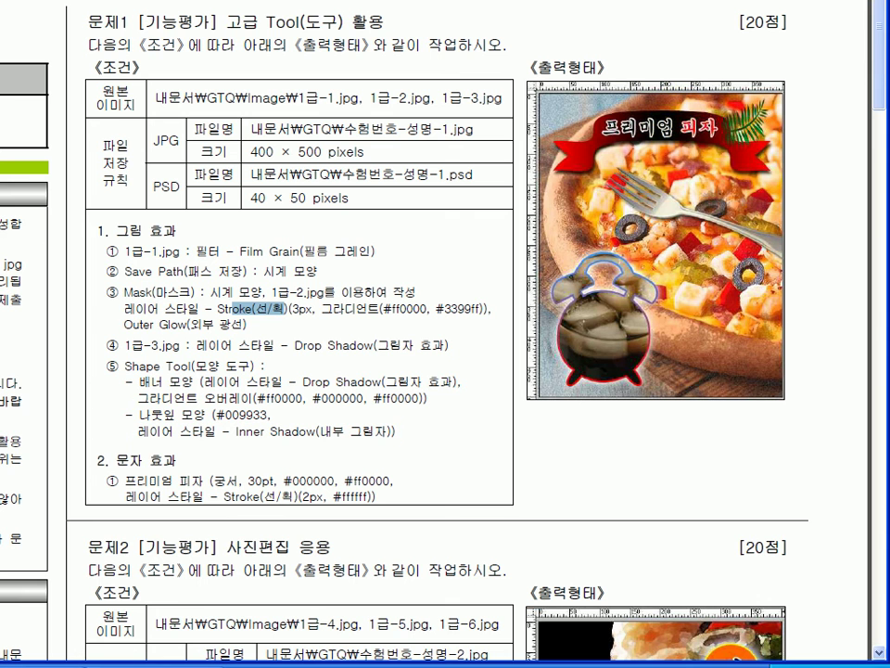
key(alt+Tab)
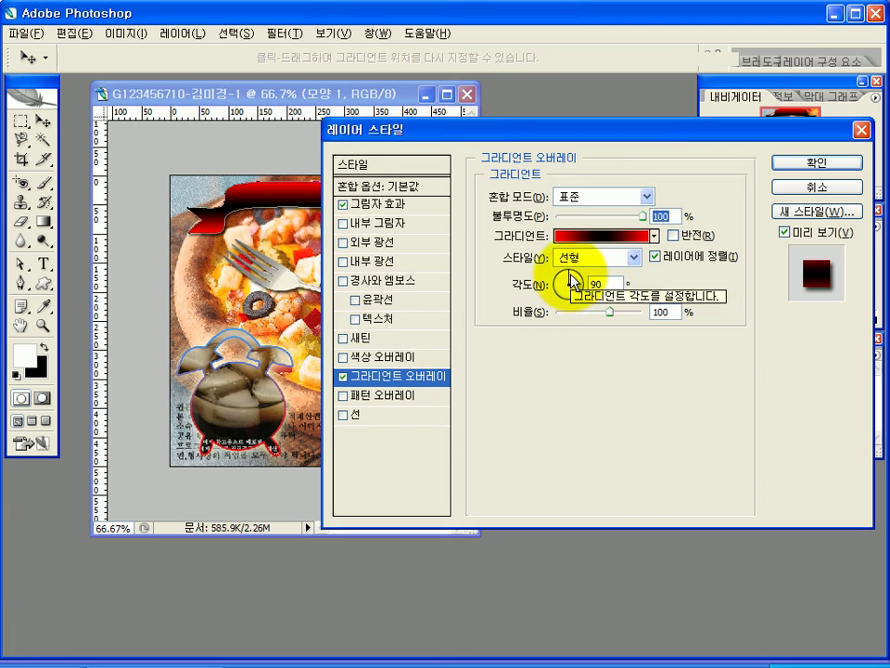
drag(569, 271, 580, 286)
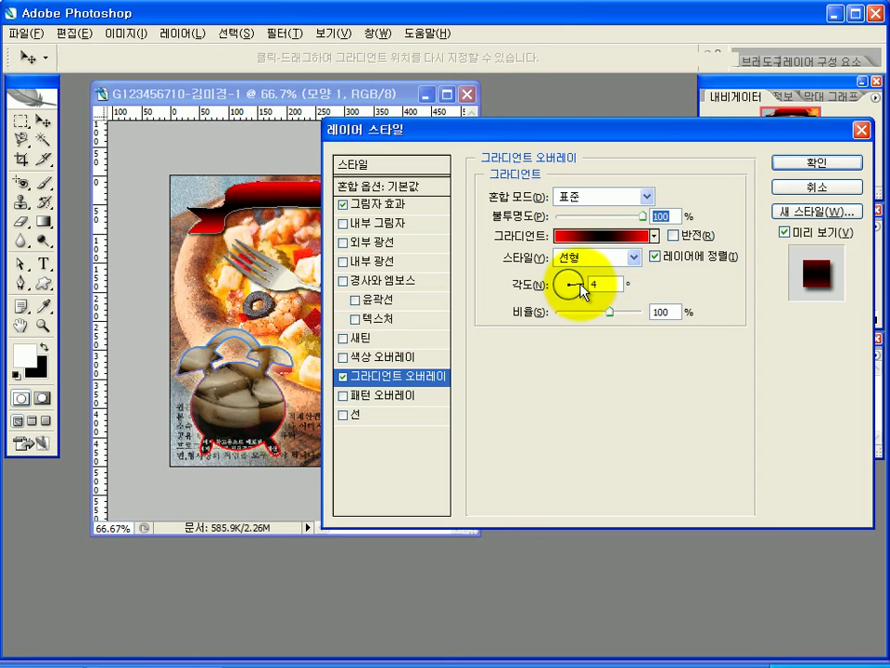
drag(455, 135, 413, 272)
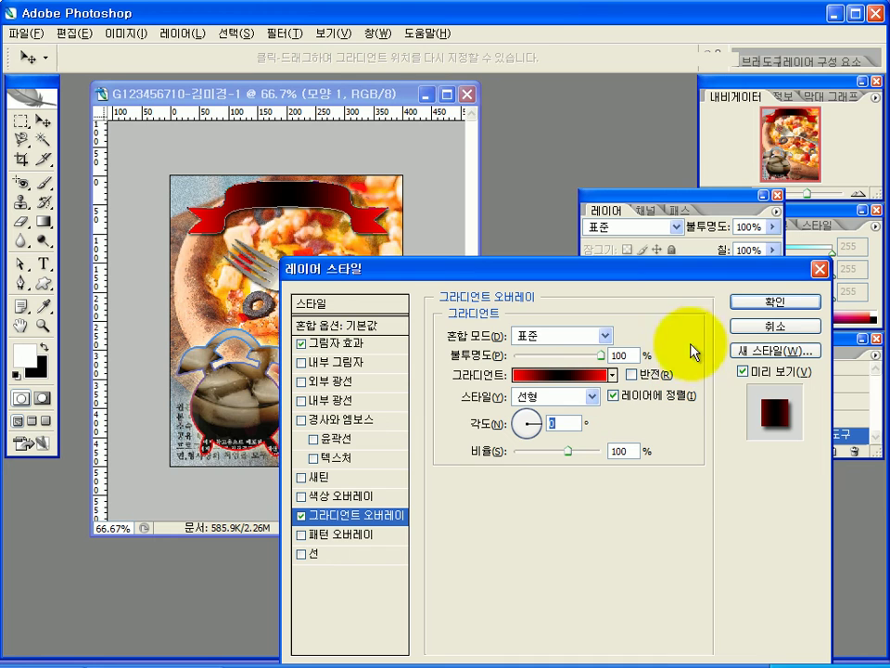
click(777, 302)
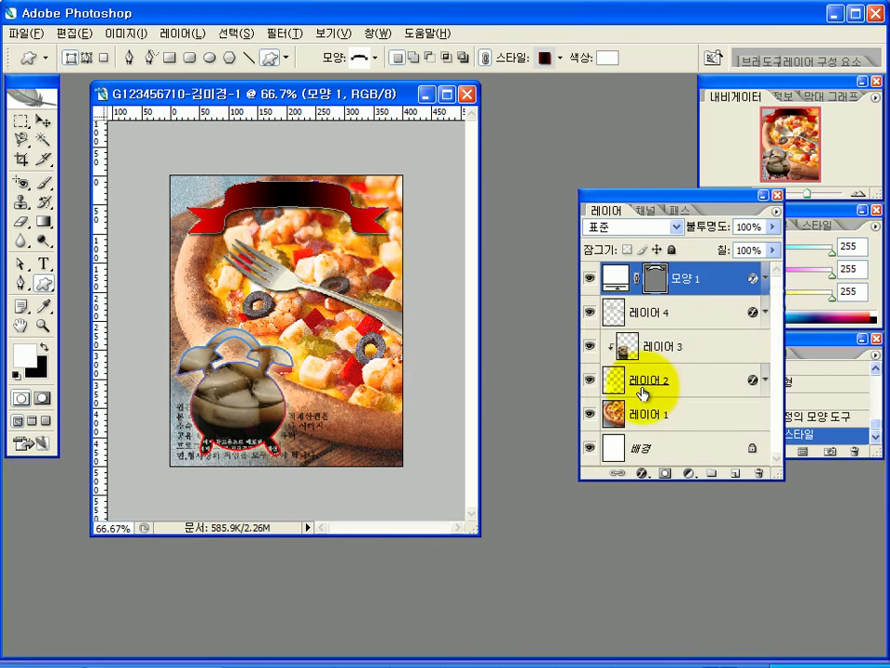
Step: Nudge the banner shape slightly lower on the pizza image
drag(380, 246, 394, 289)
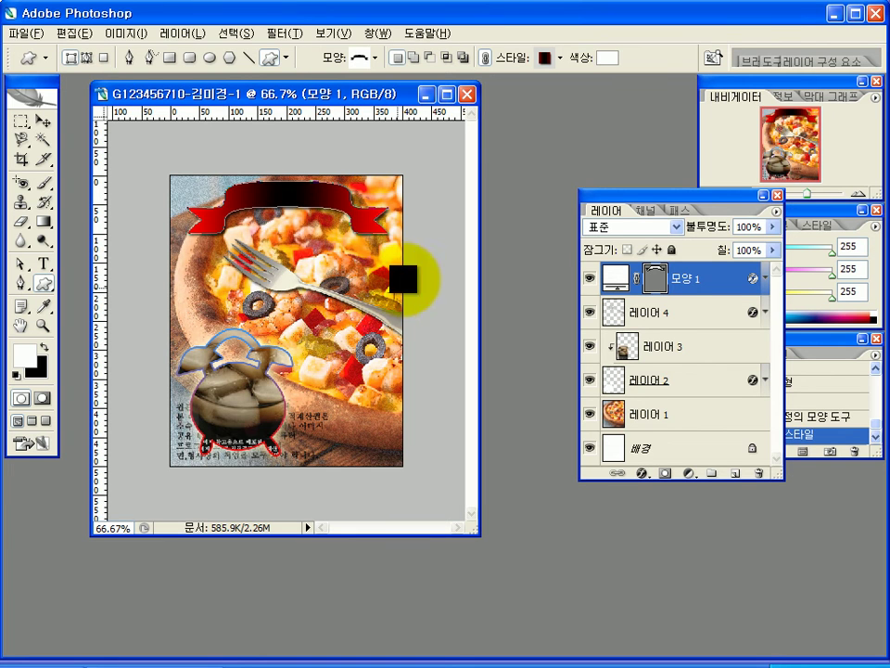
click(42, 122)
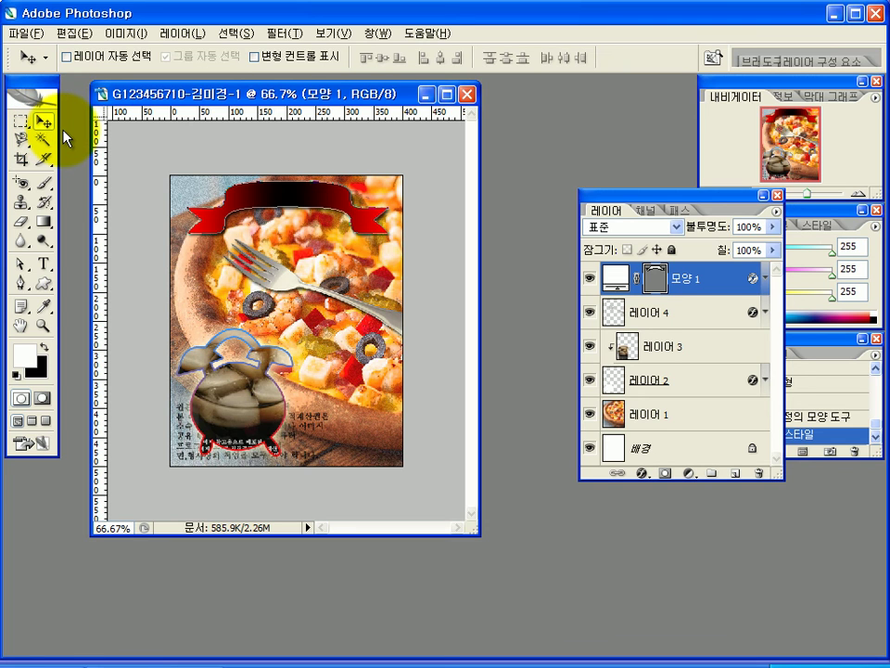
key(Up)
key(Up)
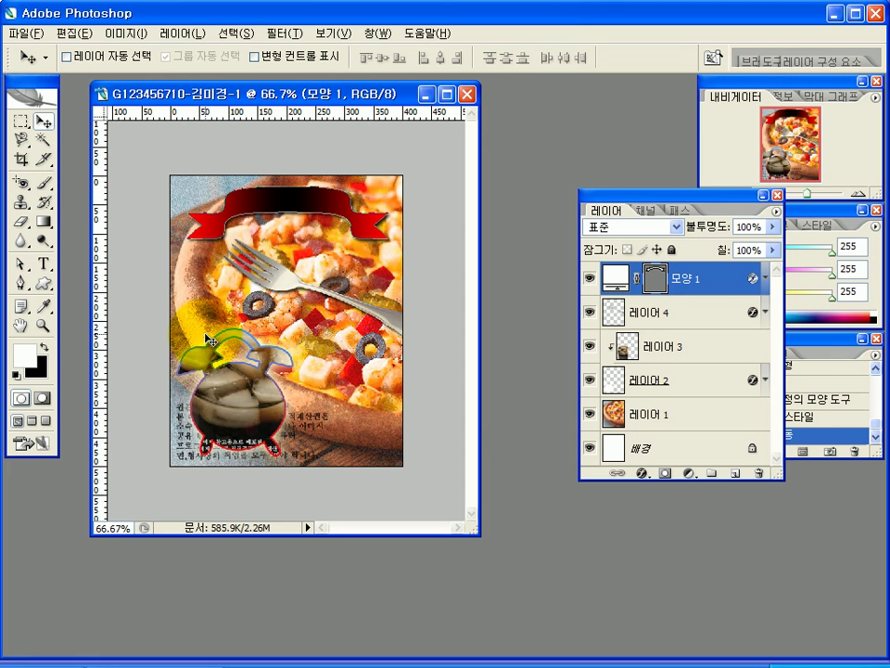
key(ctrl+t)
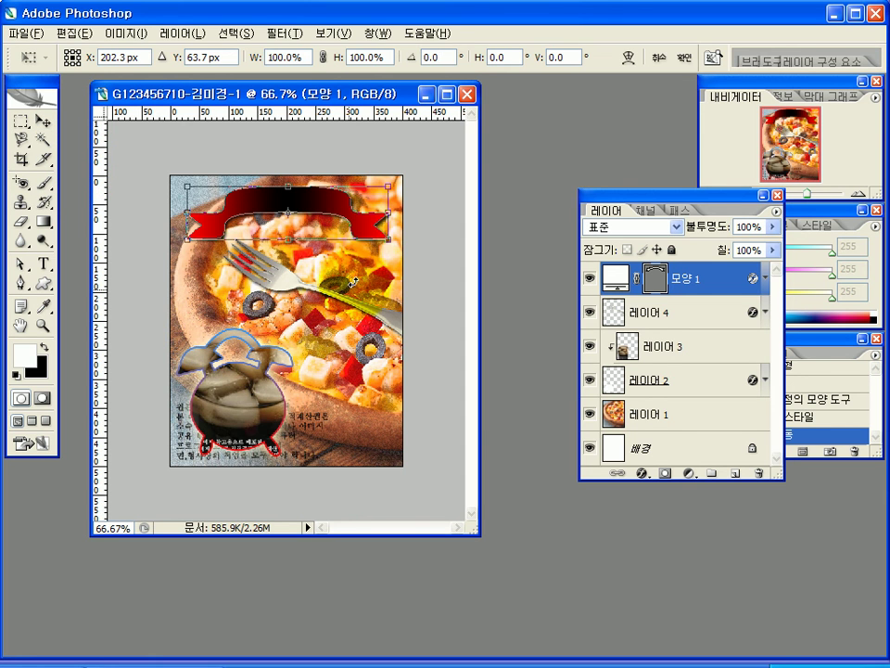
key(Return)
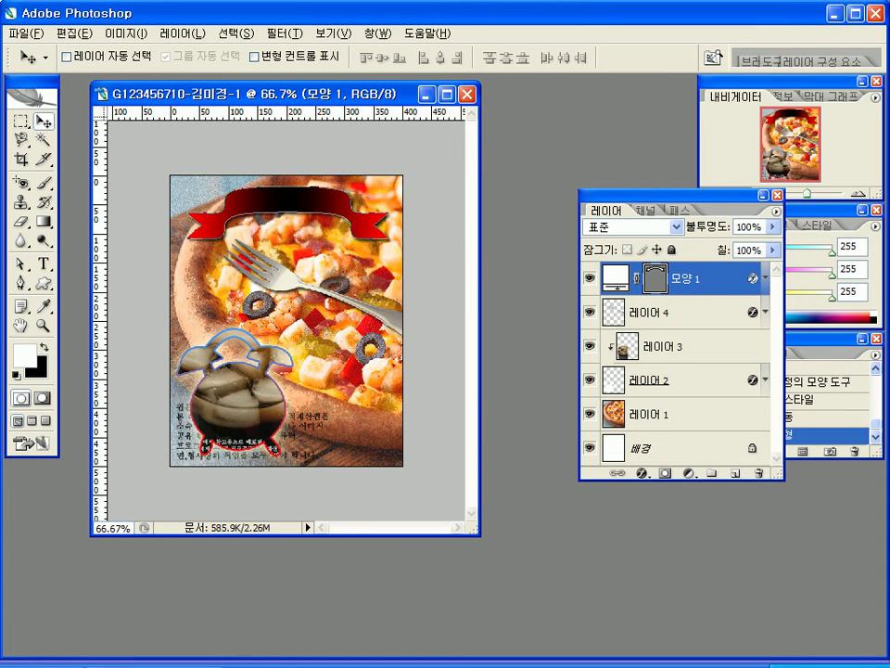
Step: Check the exam sheet's sample output and draw the fern leaf custom shape as a new shape layer over the banner's right end
key(alt+Tab)
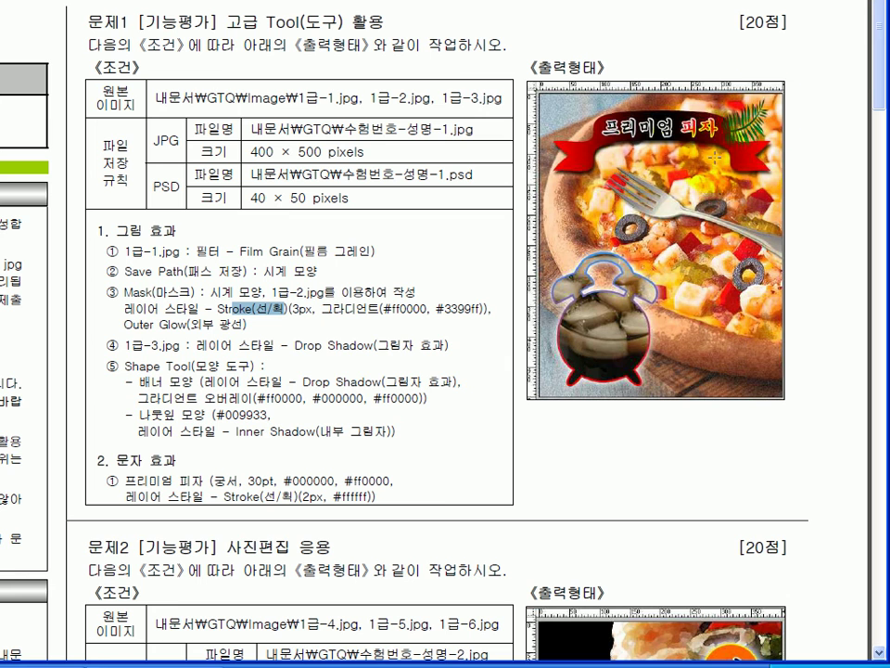
key(alt+Tab)
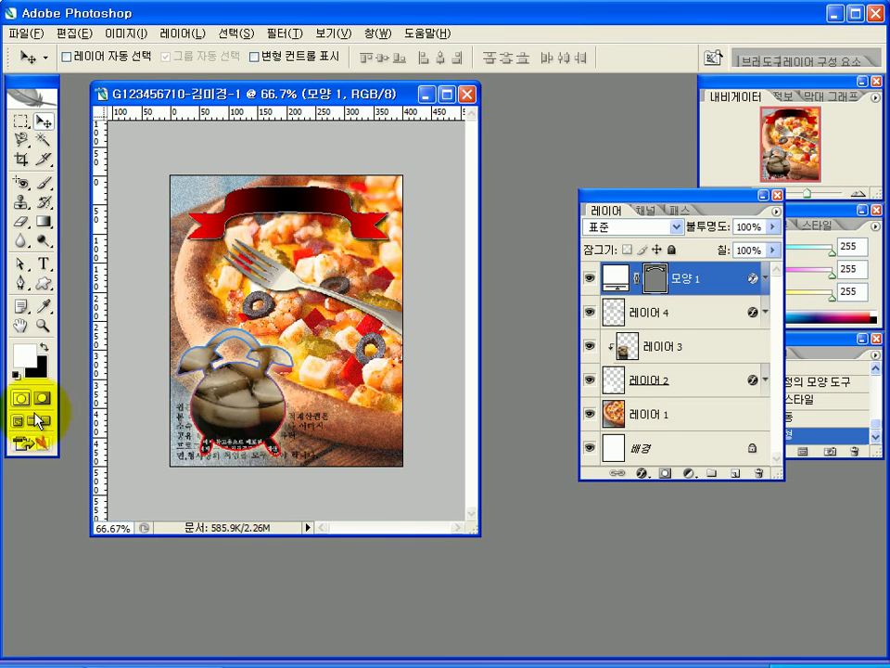
click(43, 283)
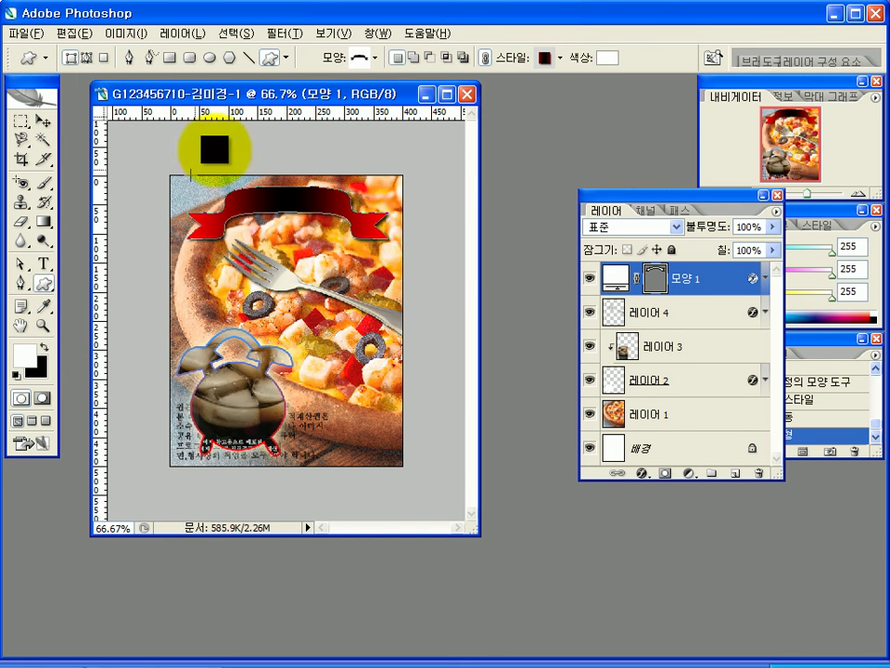
click(376, 61)
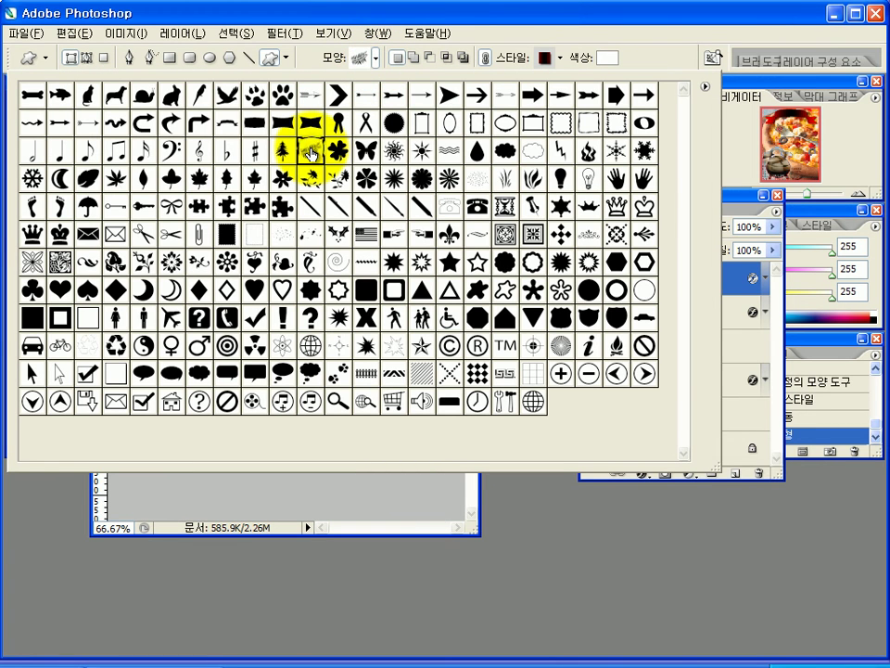
click(616, 558)
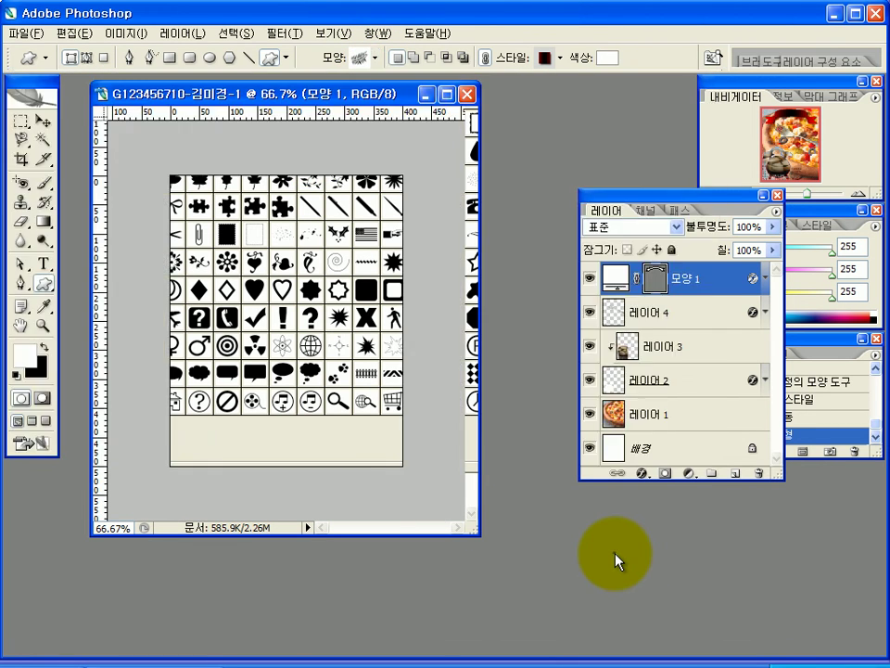
drag(284, 340, 340, 240)
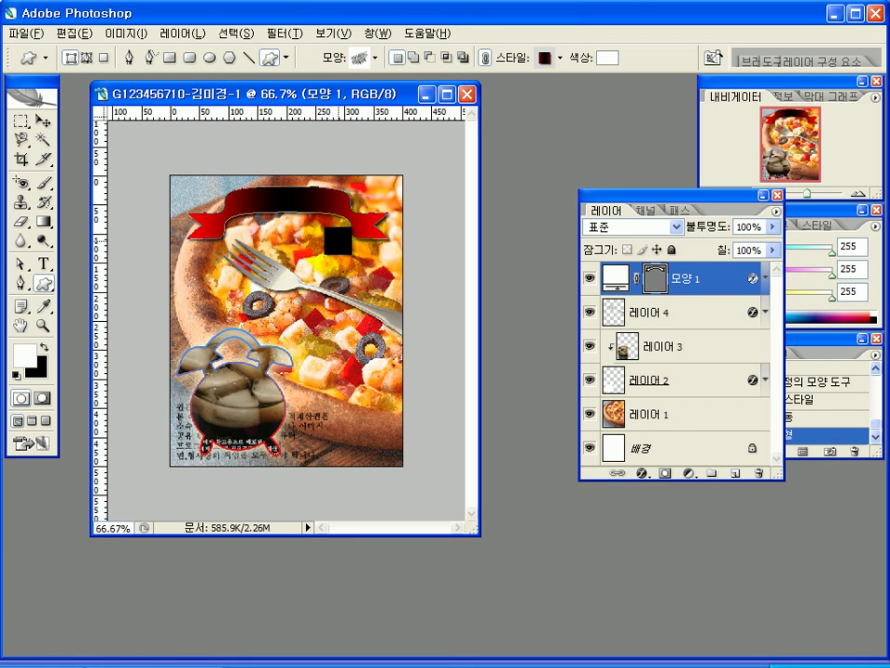
drag(339, 239, 363, 321)
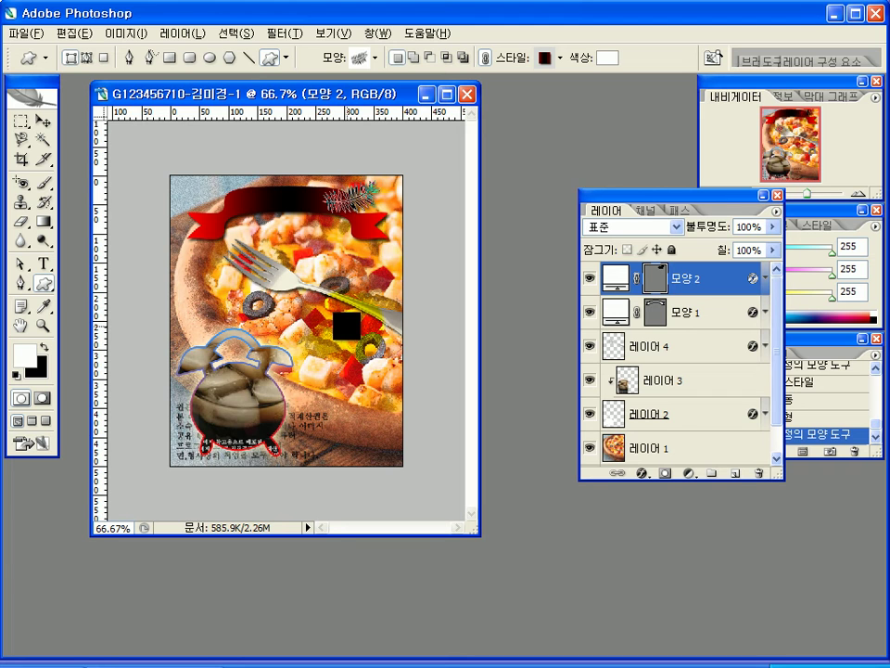
Step: Remove the inherited layer style from the leaf shape and set its fill color to #009933
drag(346, 324, 525, 151)
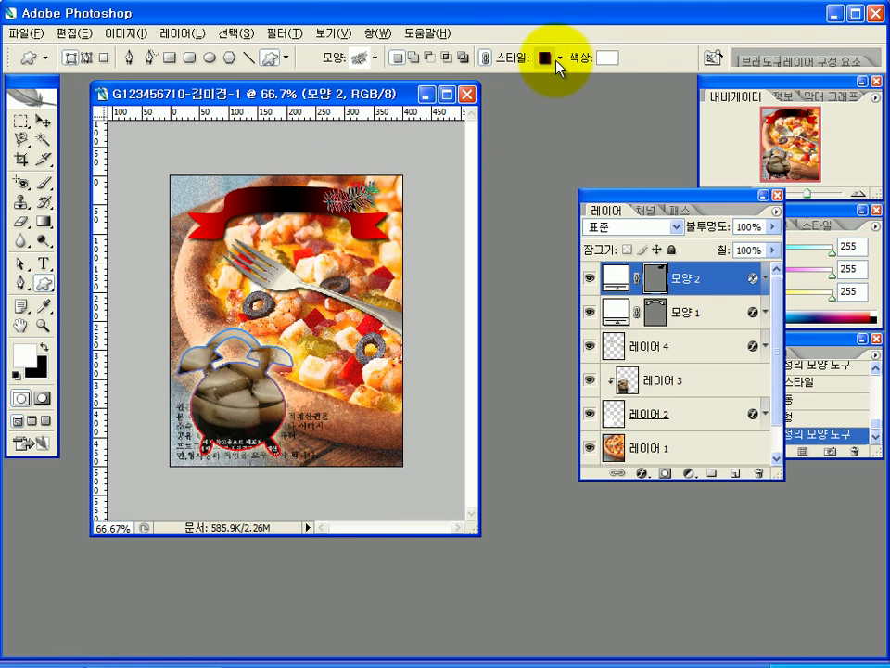
drag(269, 173, 296, 213)
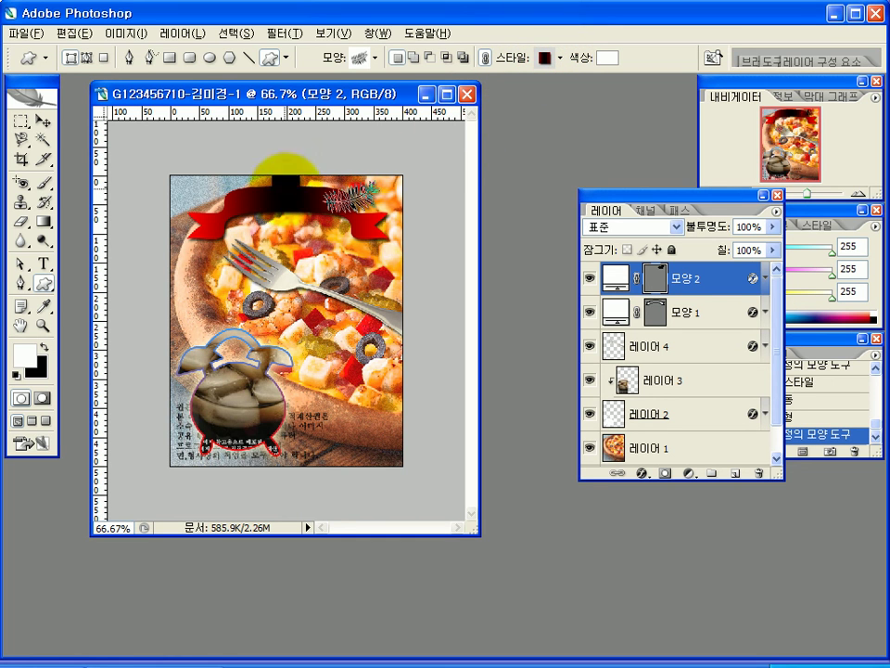
click(560, 58)
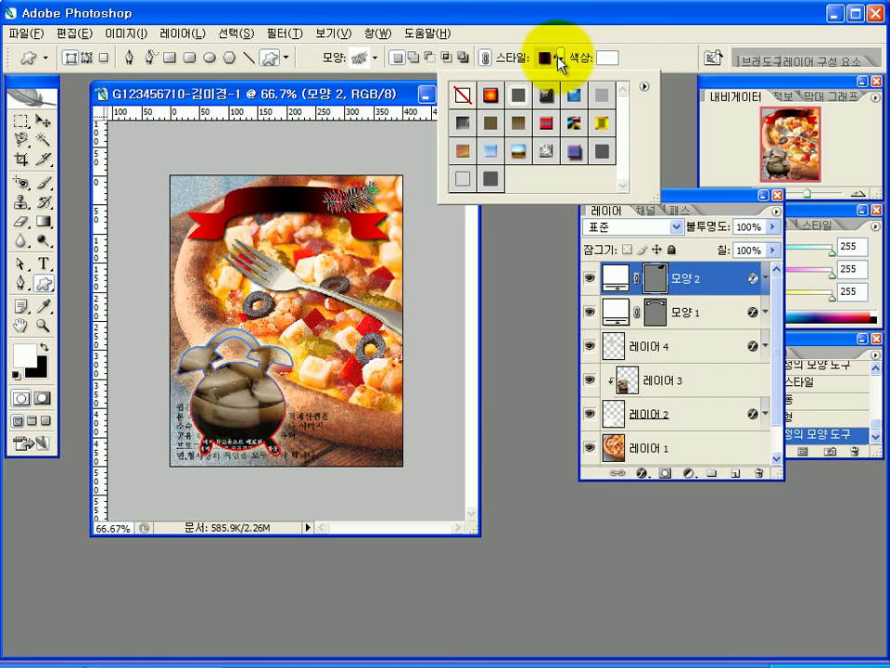
click(460, 94)
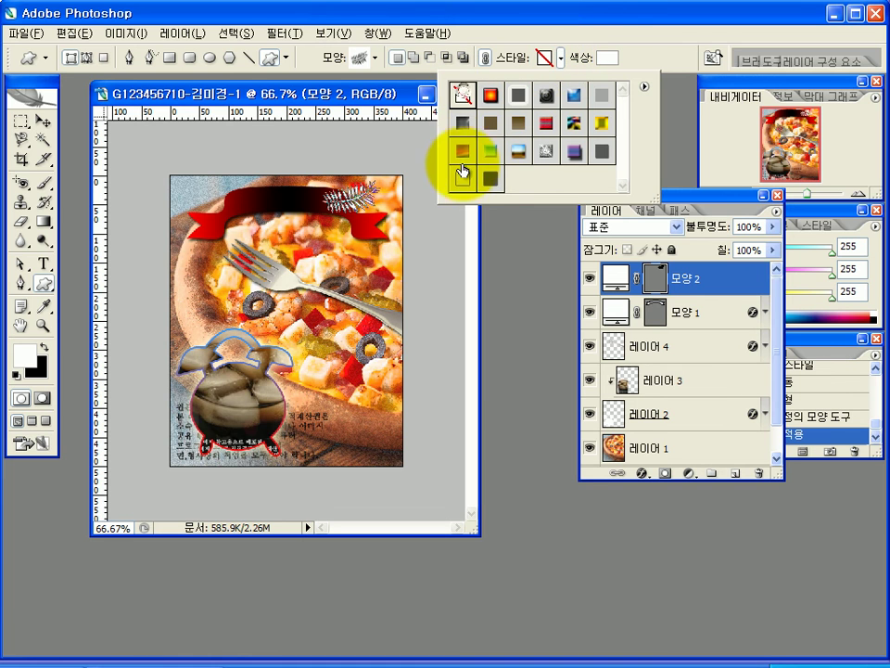
click(612, 61)
drag(621, 20, 541, 238)
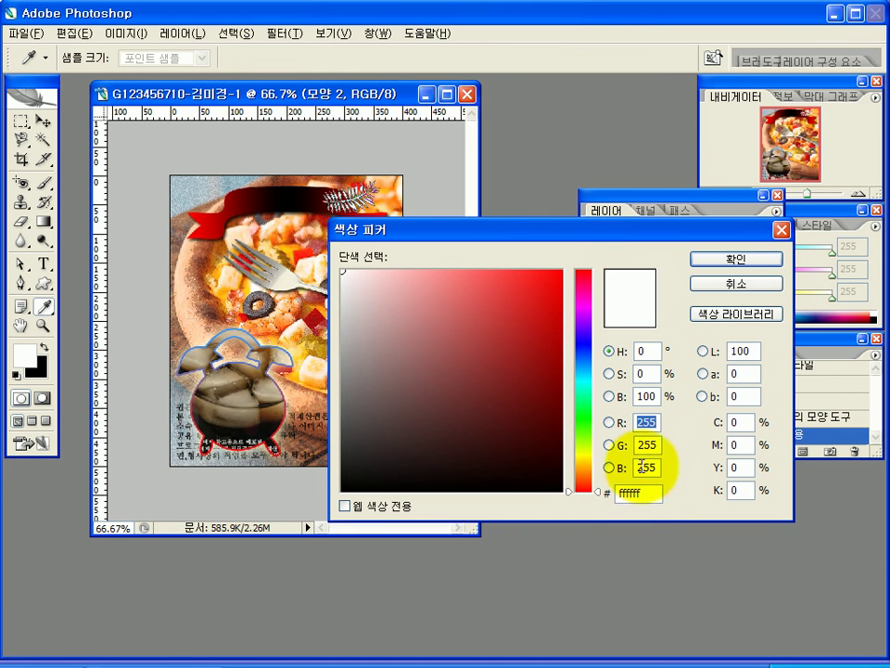
drag(655, 492, 596, 494)
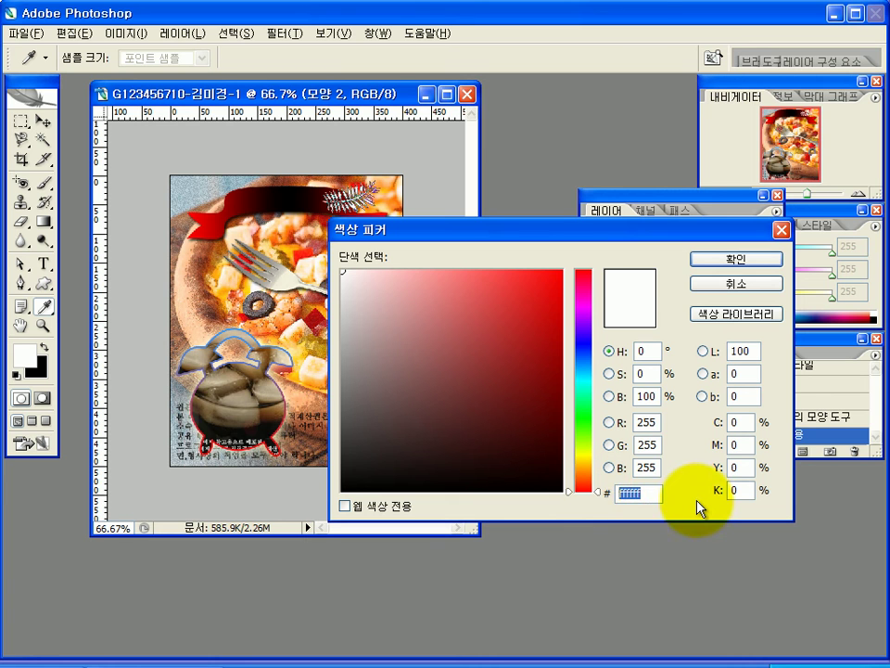
text(009933)
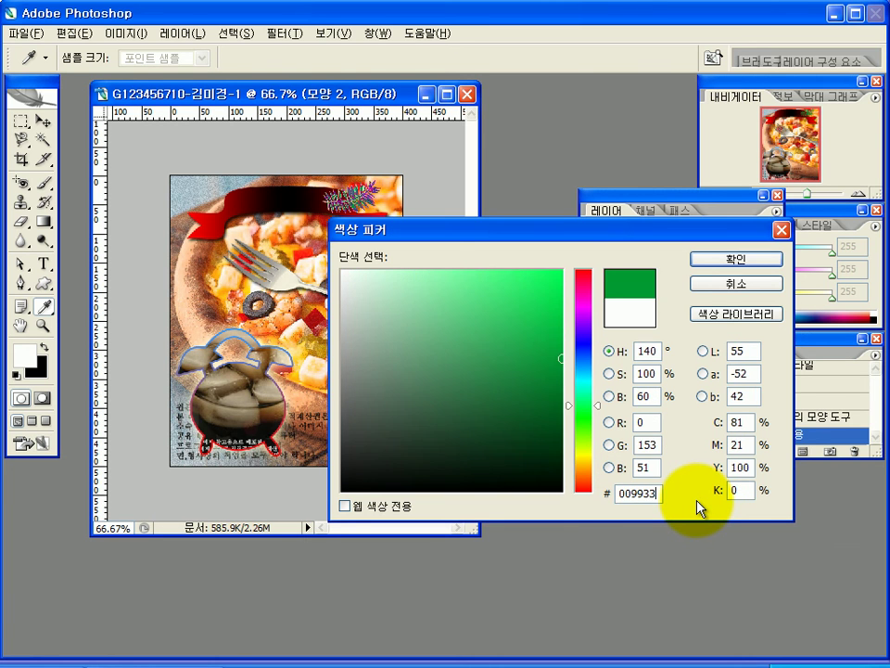
key(Return)
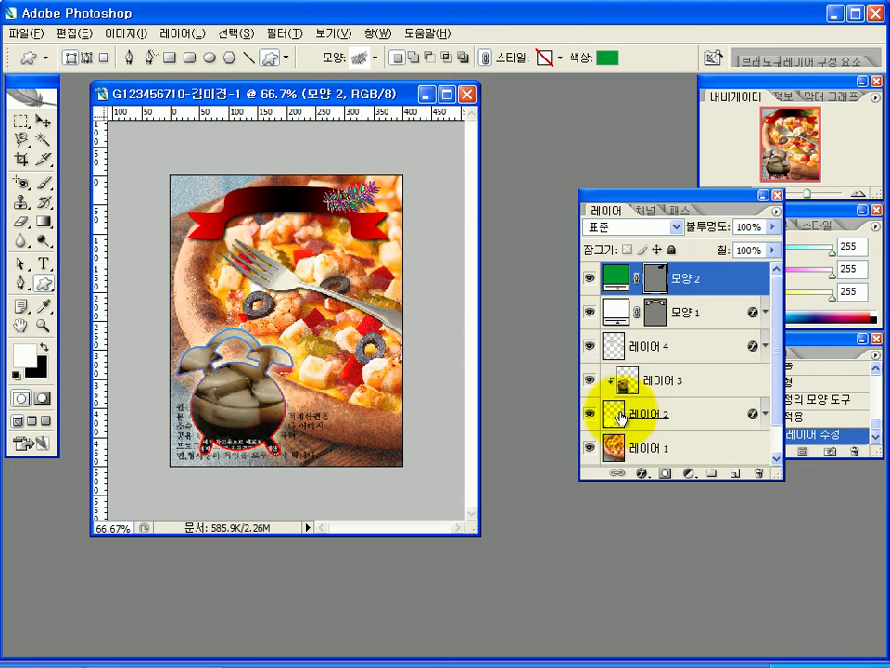
Step: Add an Inner Shadow effect with default settings to the leaf shape layer
click(642, 476)
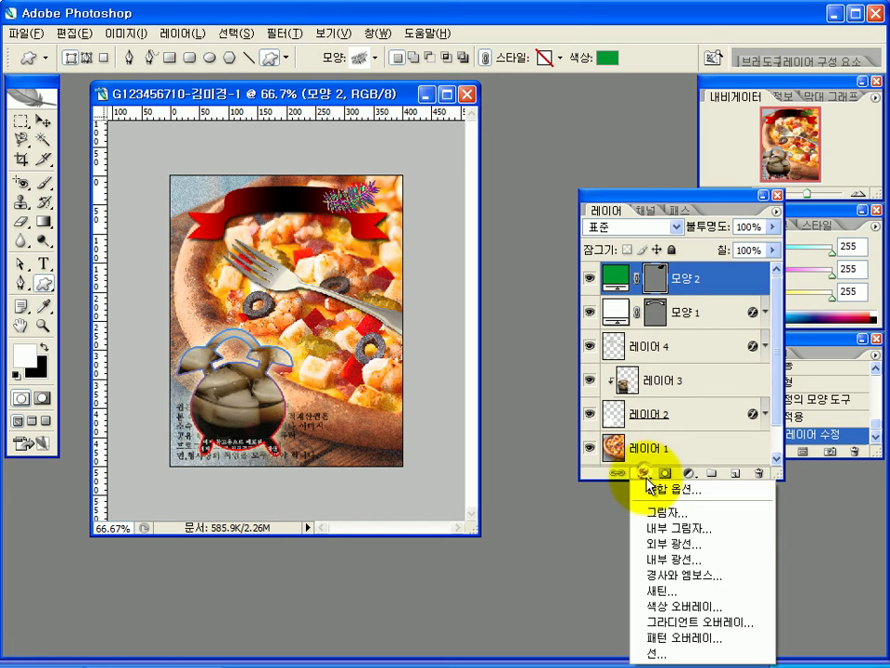
click(659, 529)
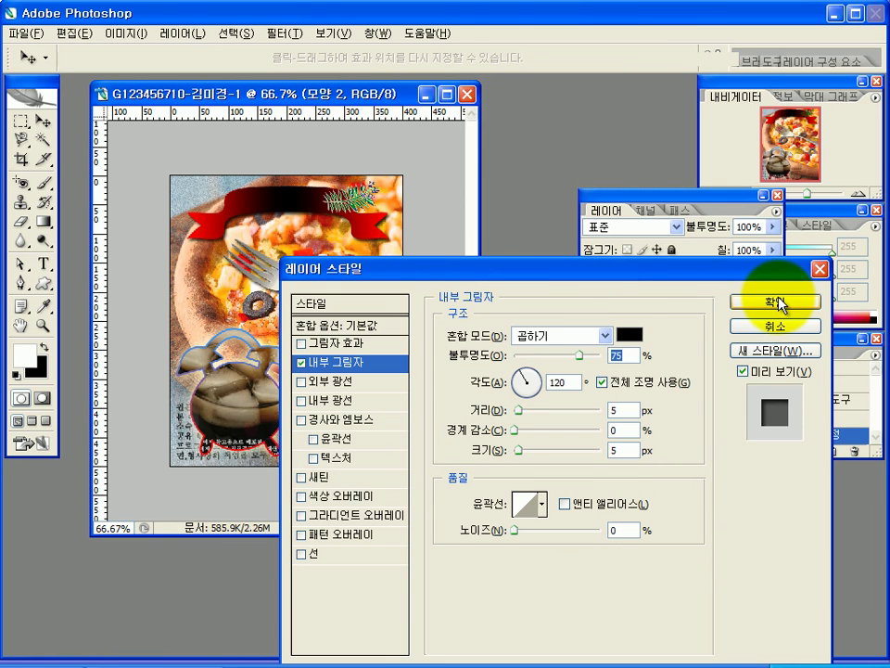
click(779, 303)
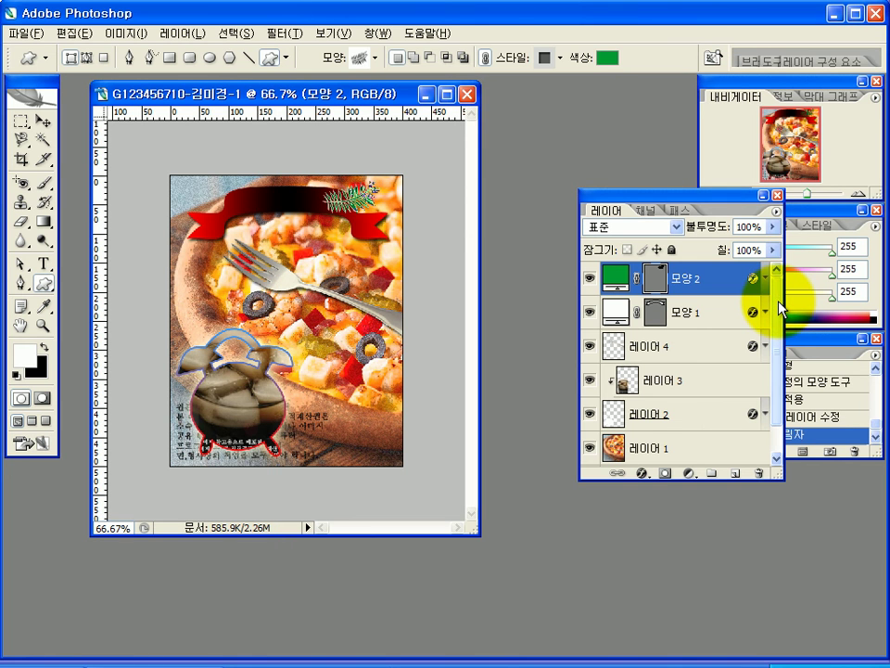
Step: Nudge the leaf shape slightly up and to the right so it extends past the banner's upper right corner
click(43, 121)
key(Up)
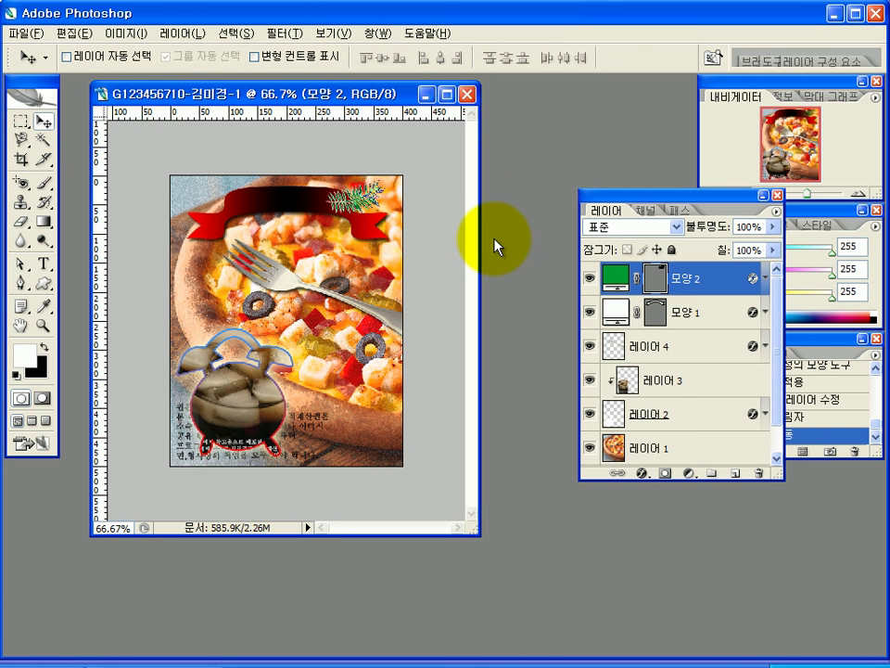
key(Right)
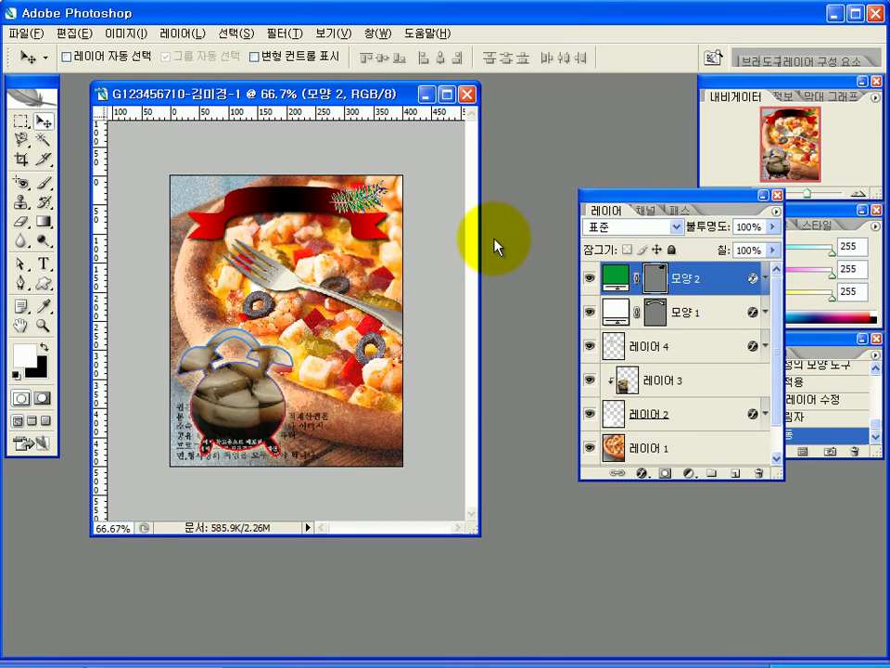
key(Right)
key(Right)
key(Right)
key(Right)
key(Right)
key(Right)
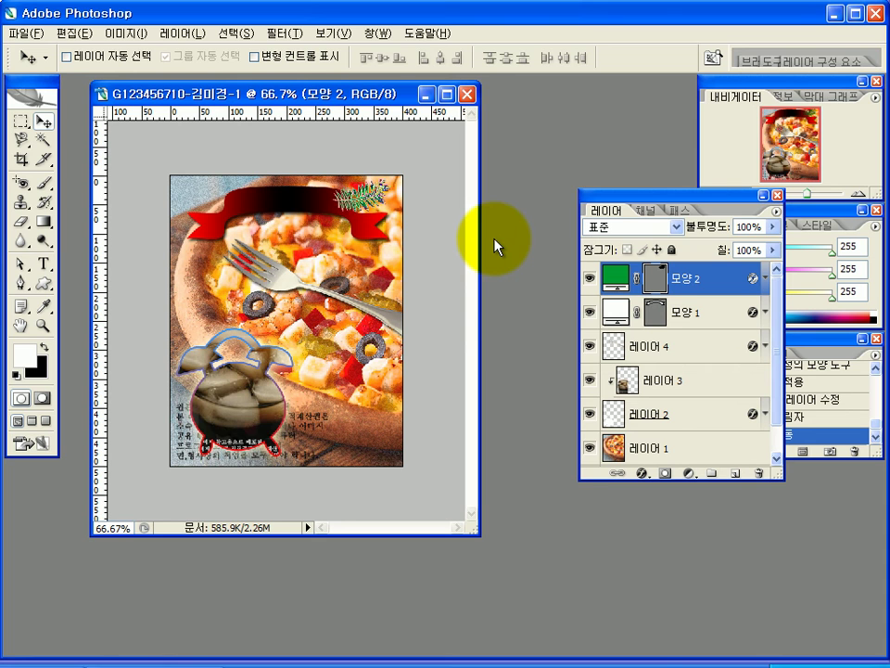
key(Right)
key(Right)
key(Right)
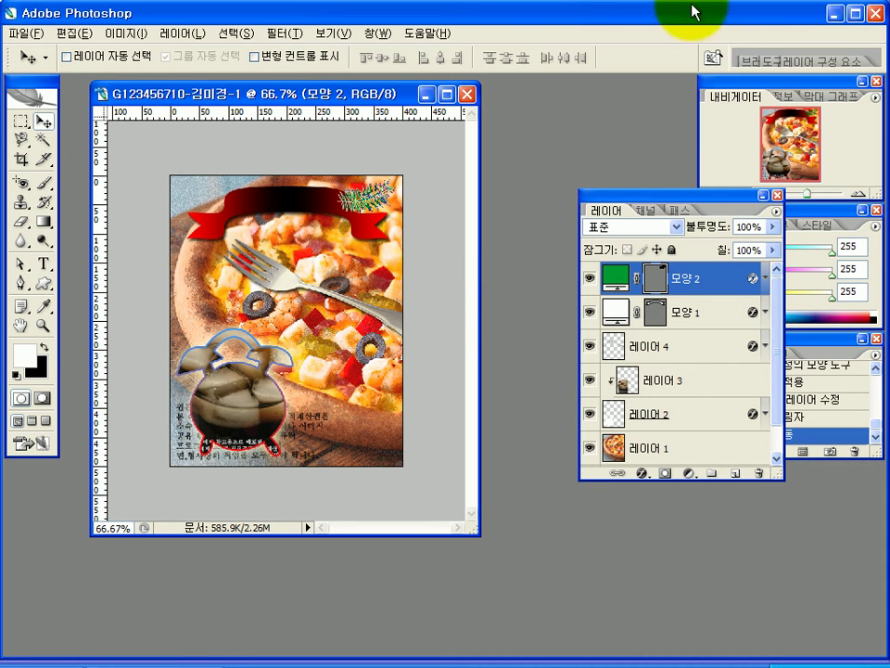
Step: Switch between the banner and leaf shape layers and reselect the leaf layer with its path outline hidden
click(706, 309)
key(alt+bracketright)
key(alt+bracketleft)
key(alt+bracketright)
key(alt+bracketleft)
click(695, 275)
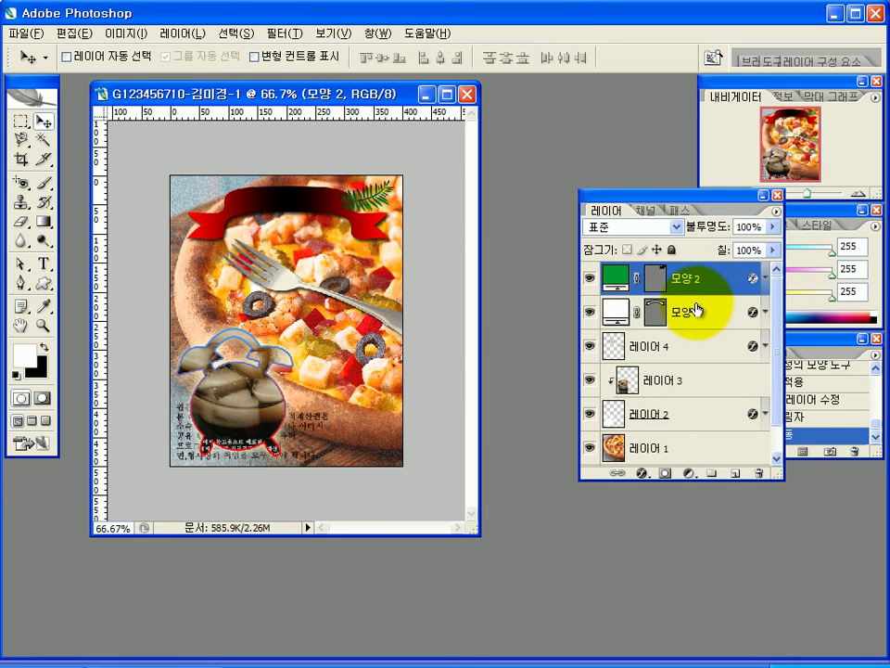
Step: Start a horizontal text layer over the pizza, above the clock, and set its font to 궁서 at 30 pt
click(44, 264)
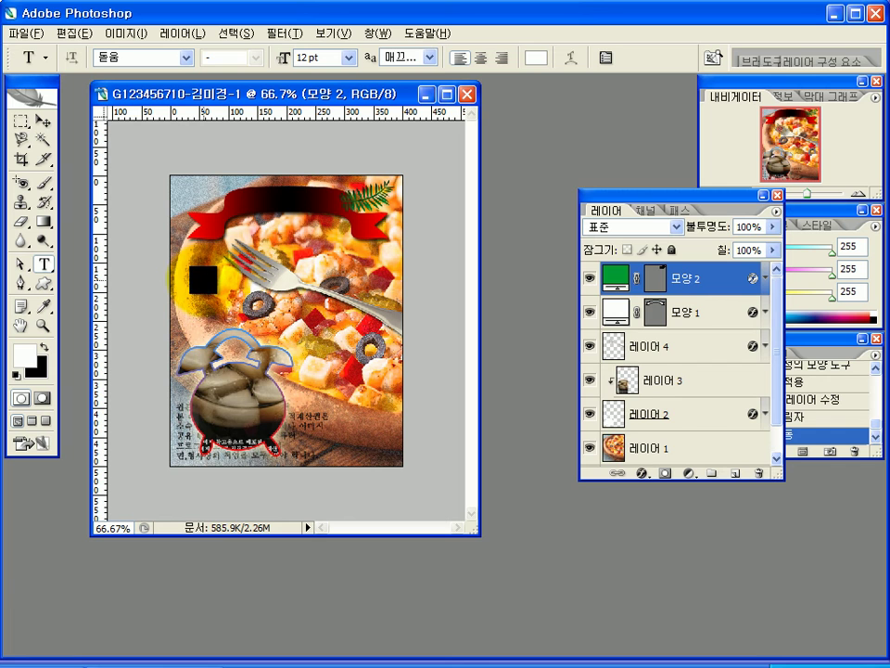
click(210, 301)
drag(210, 301, 233, 287)
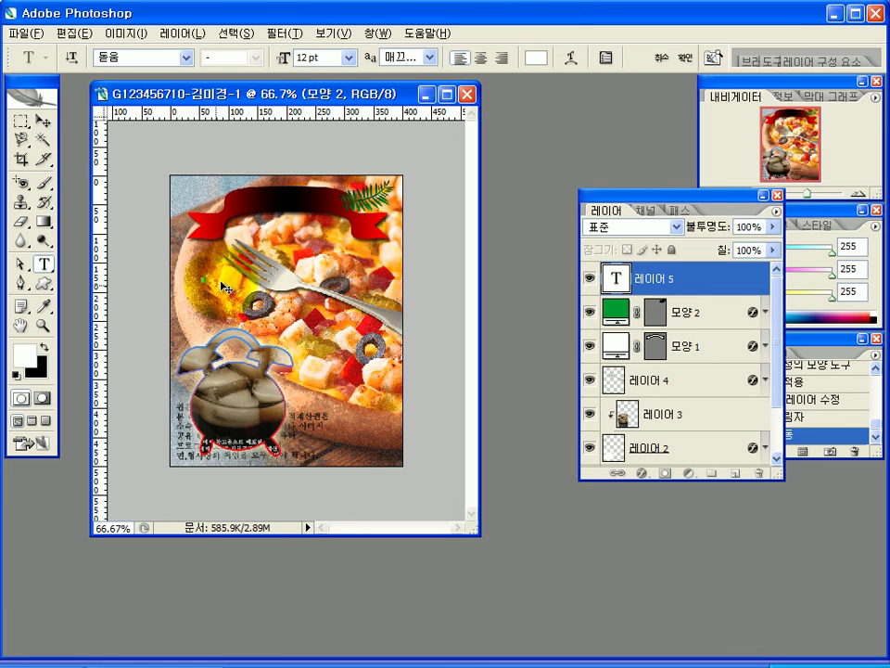
click(186, 58)
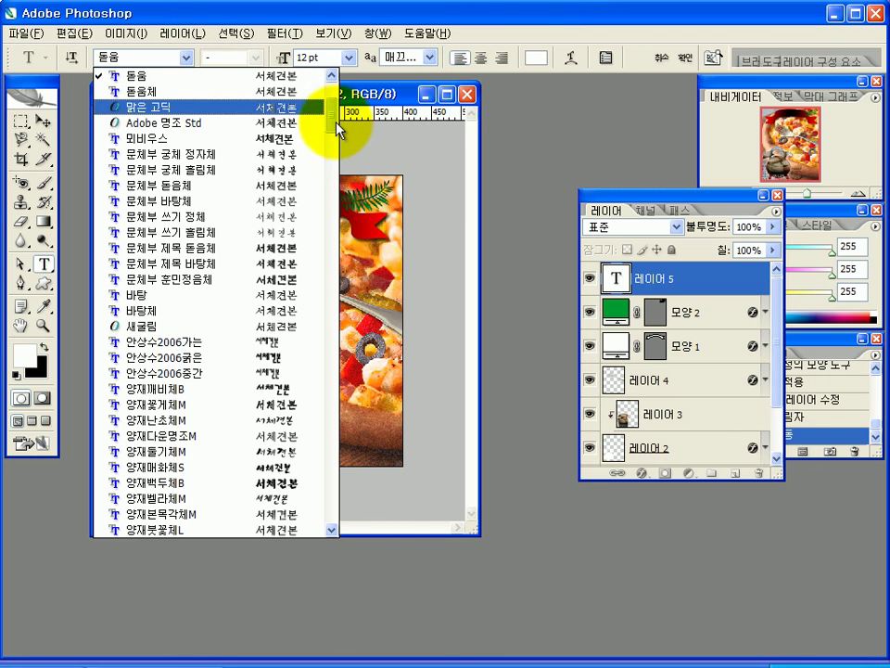
scroll(306, 130, up, 4)
click(215, 153)
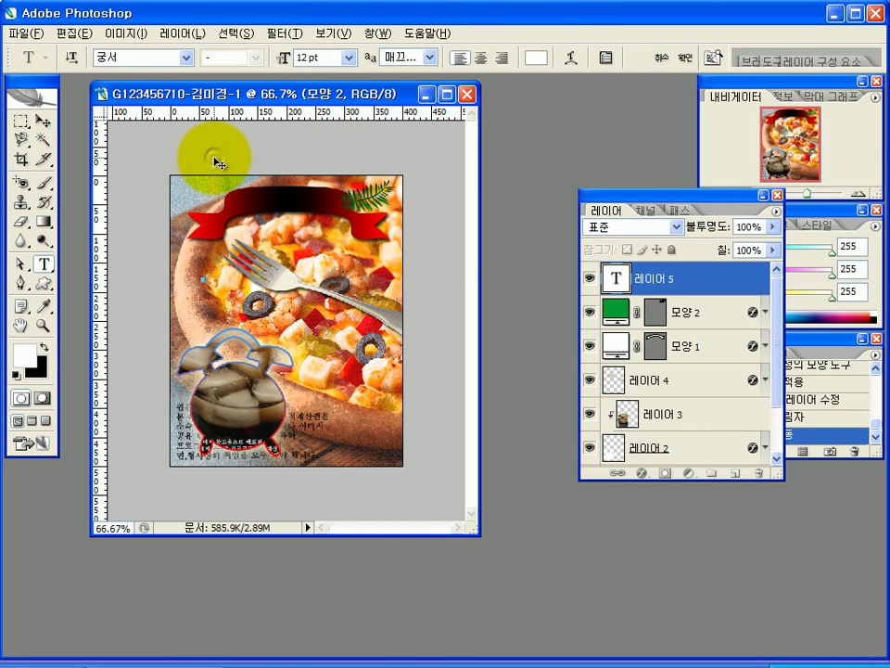
click(349, 57)
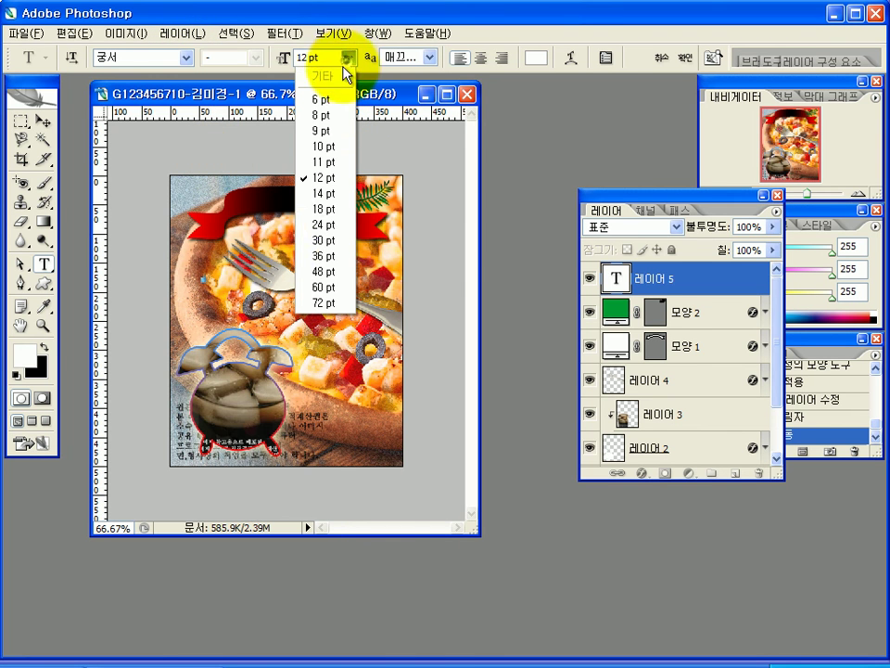
click(344, 238)
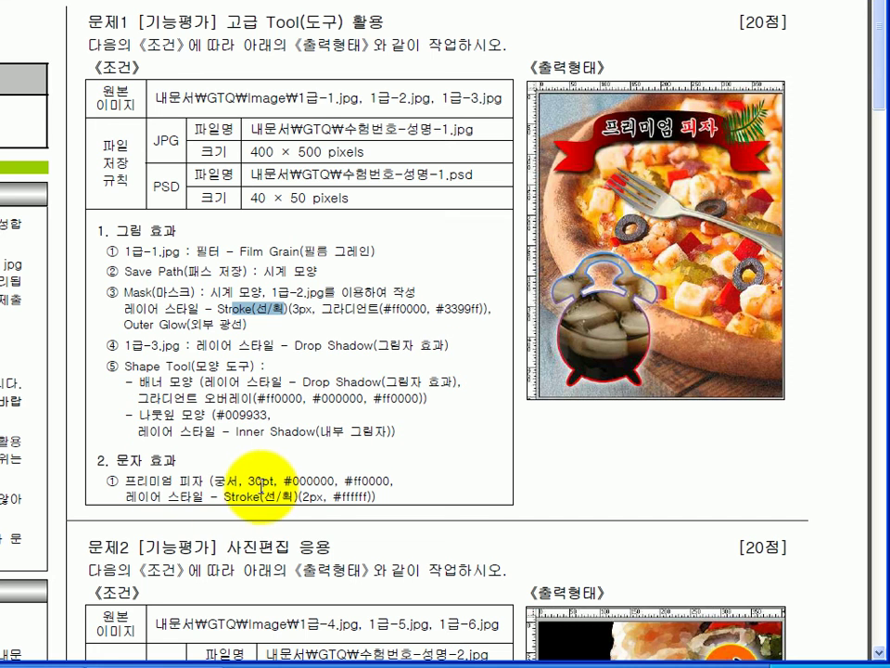
Step: Check the two required text colors for 프리미엄 피자 in the exam sheet, and return to Photoshop
drag(284, 482, 331, 481)
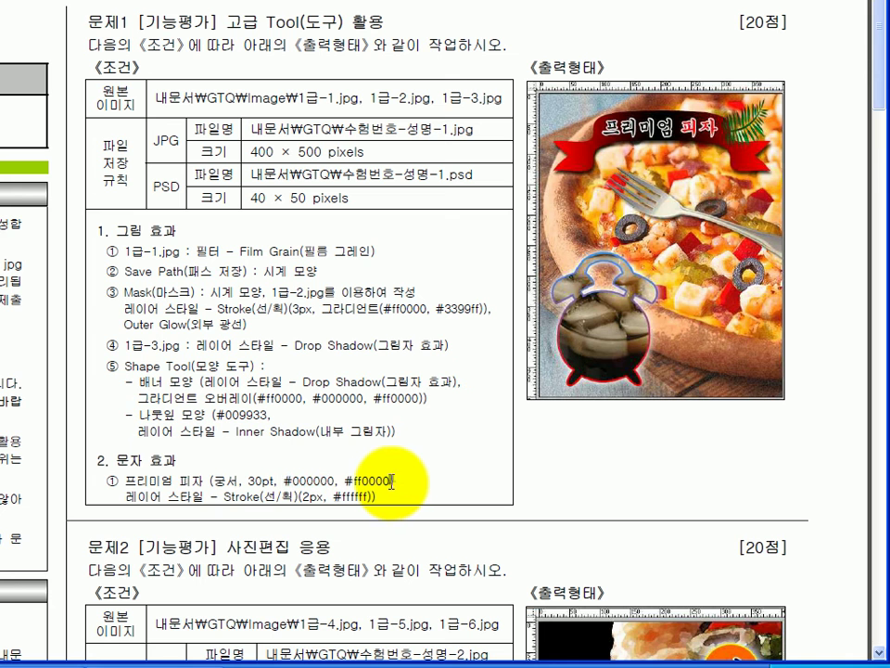
drag(393, 481, 343, 482)
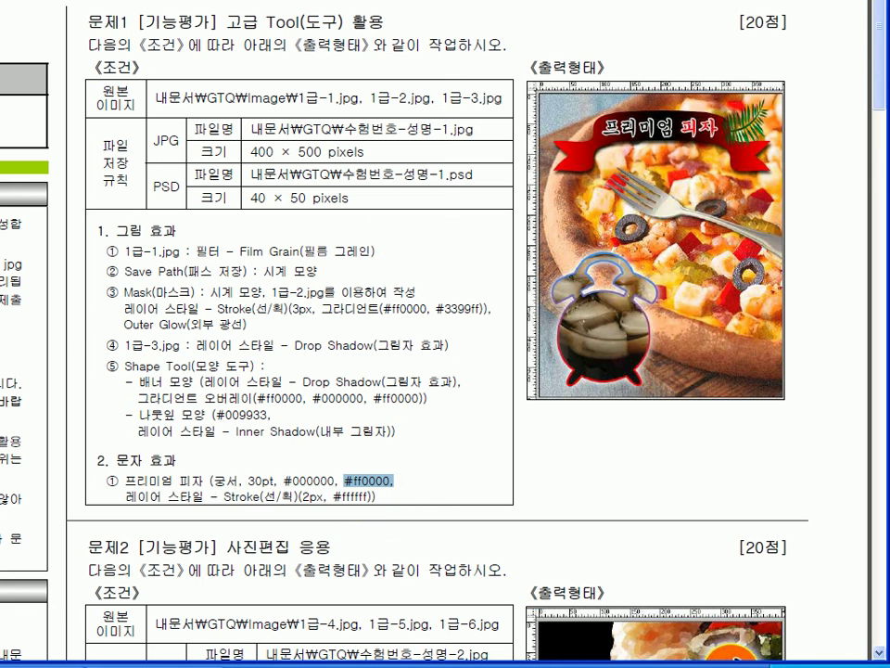
key(alt+Tab)
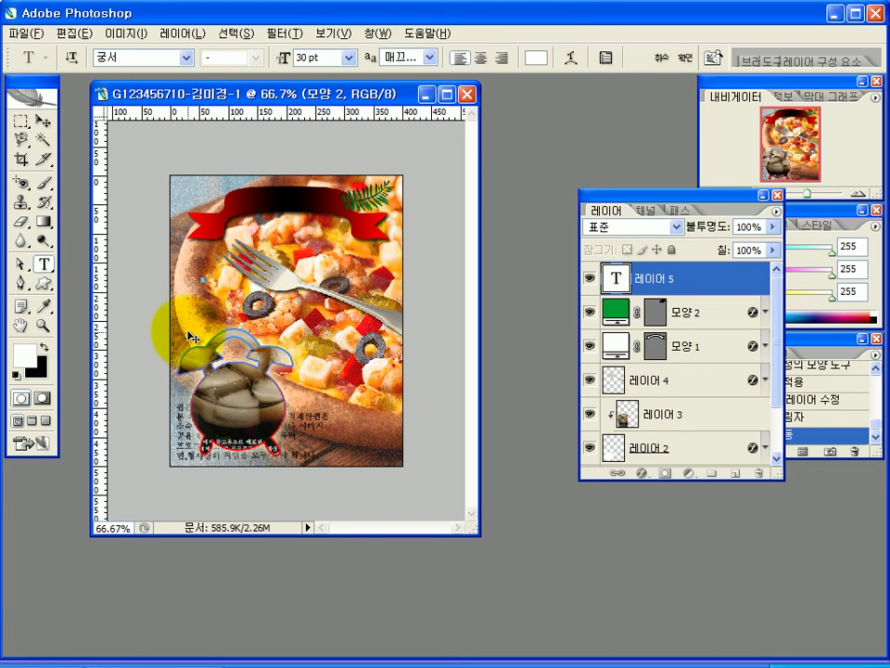
Step: Set the text color to black, enter "프리미엄 피자", and shift the text slightly down and to the left
click(536, 57)
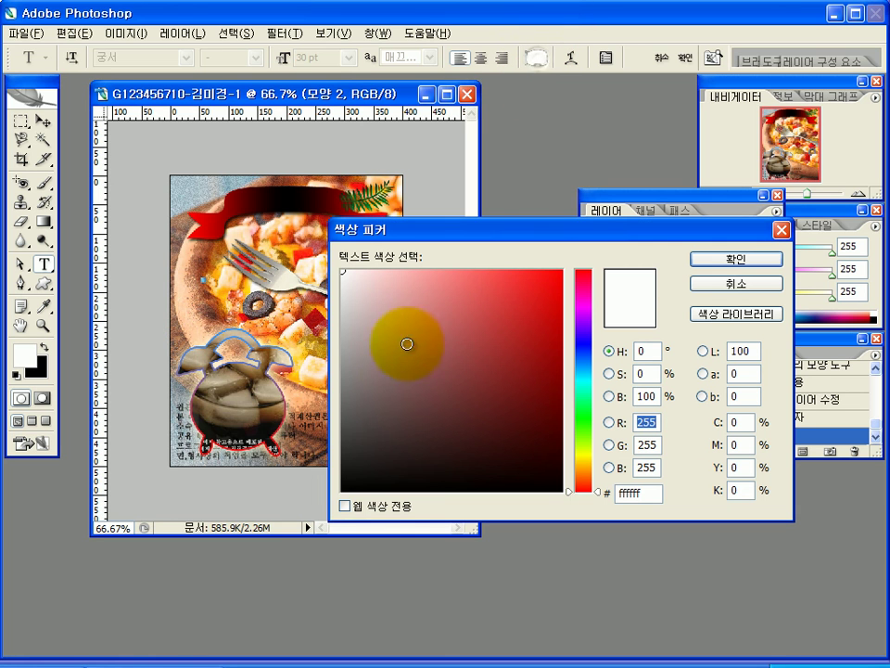
drag(360, 469, 308, 527)
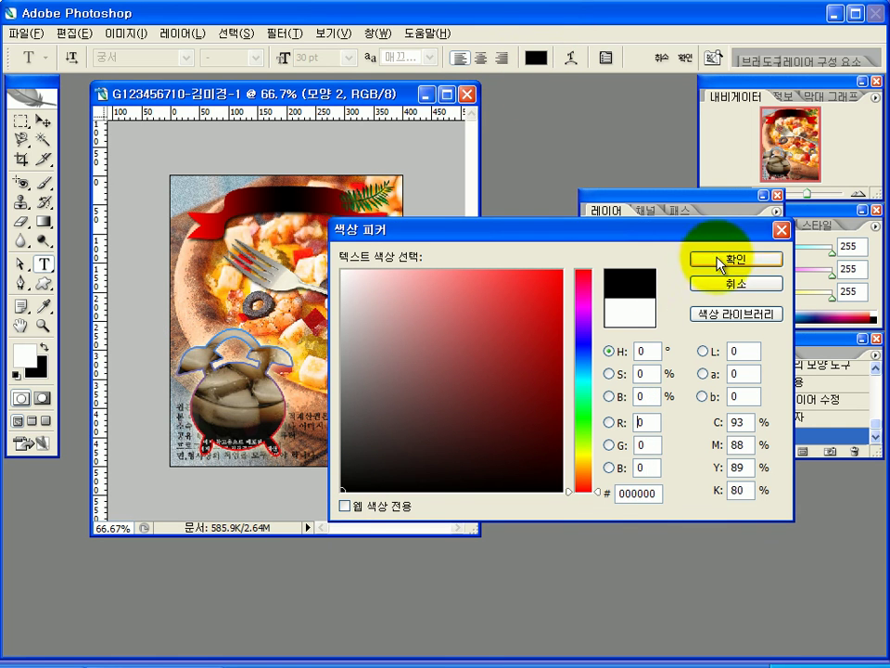
click(718, 261)
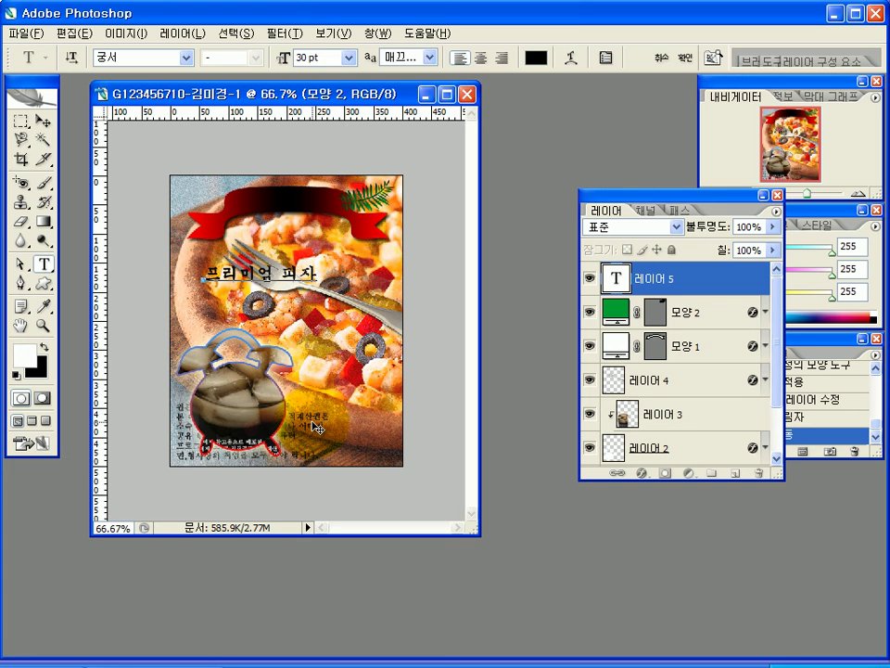
drag(239, 278, 253, 232)
drag(331, 247, 290, 342)
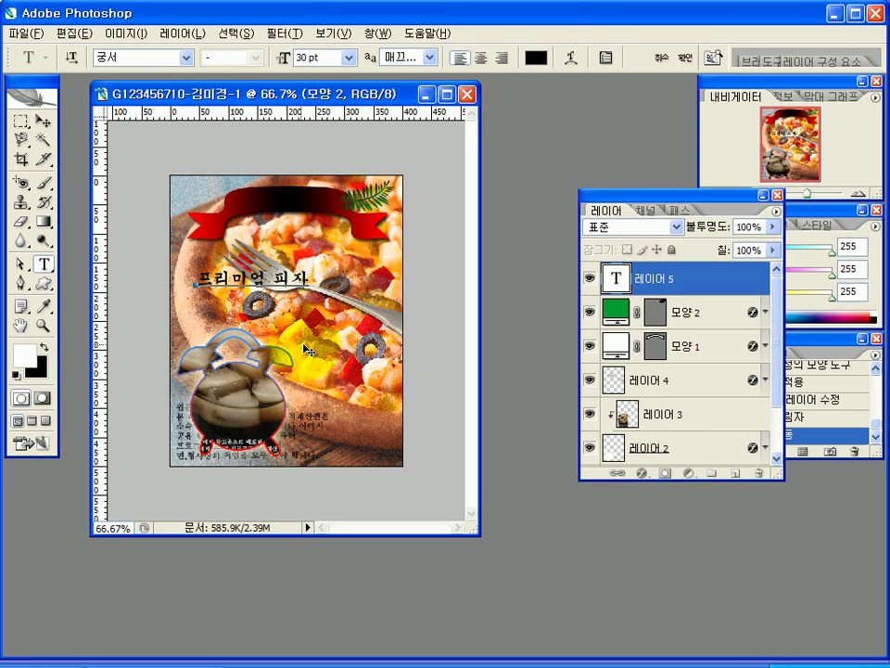
Step: Recolor only the word 피자 in the text to #ff0000
drag(264, 278, 324, 280)
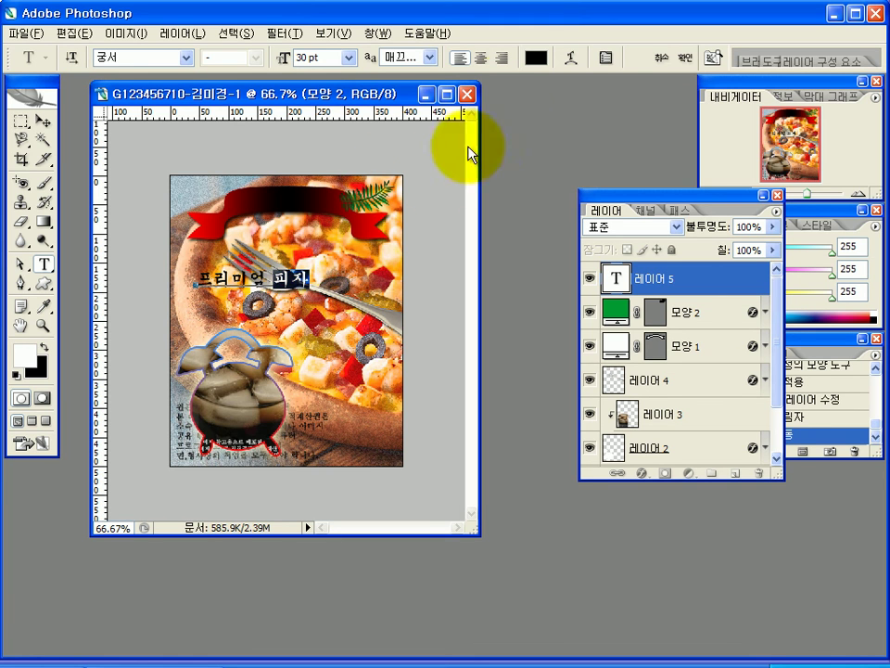
click(536, 59)
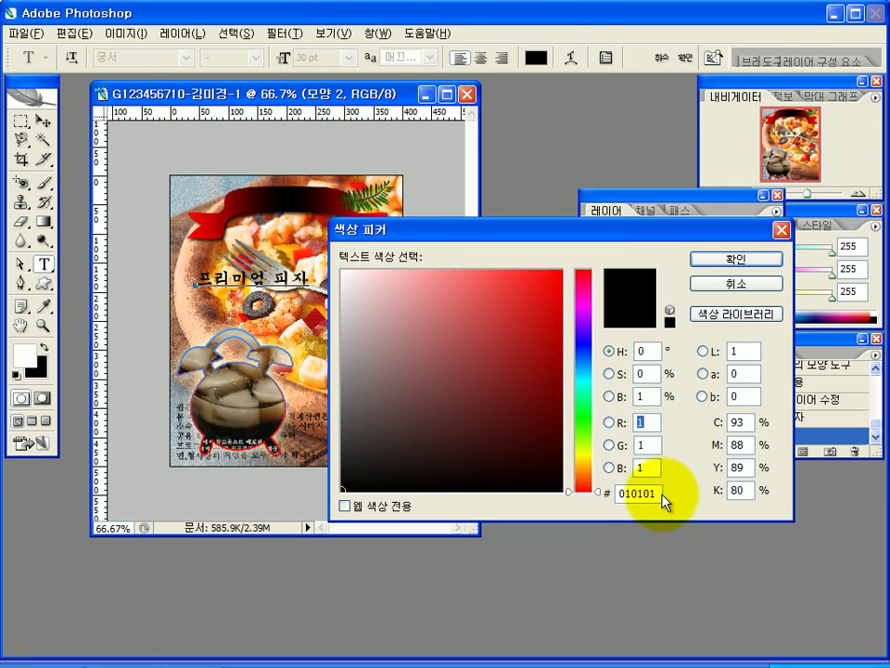
drag(663, 501, 580, 497)
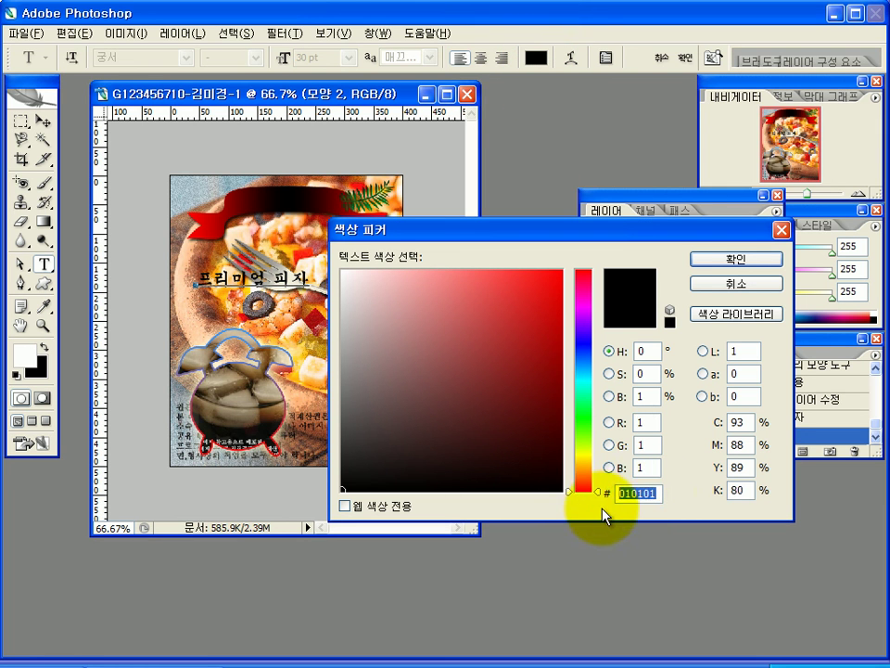
text(ff)
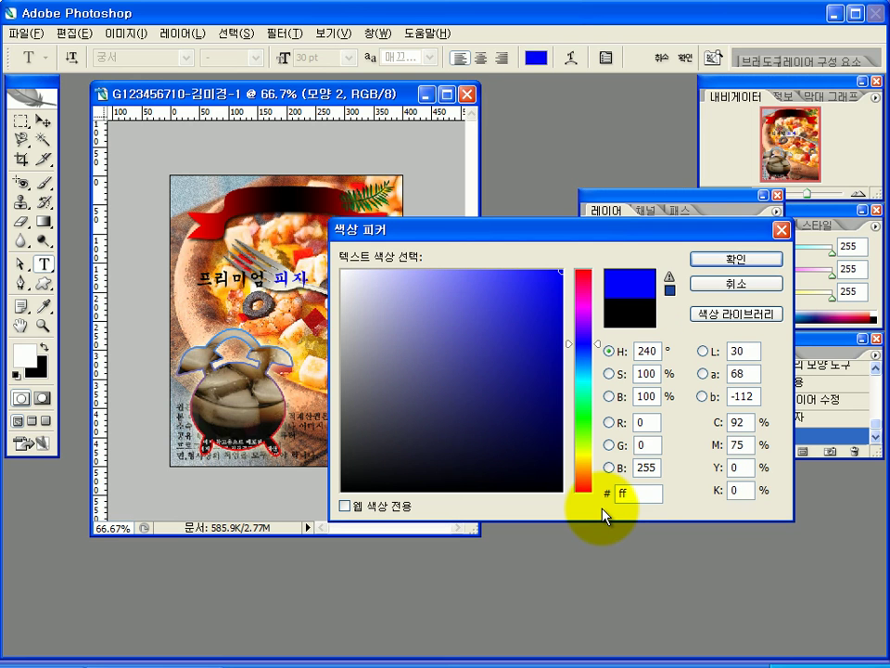
text(0000)
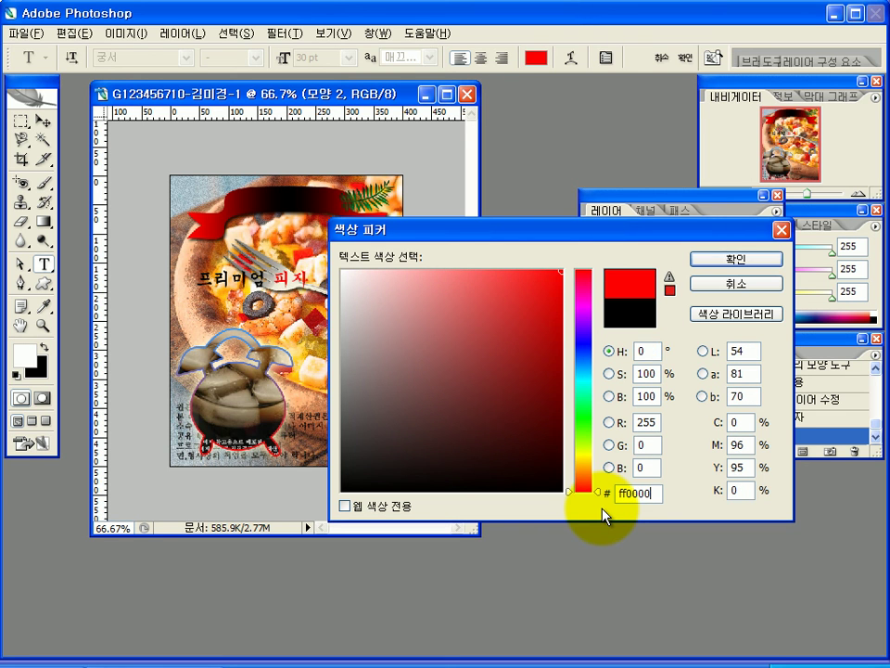
click(756, 259)
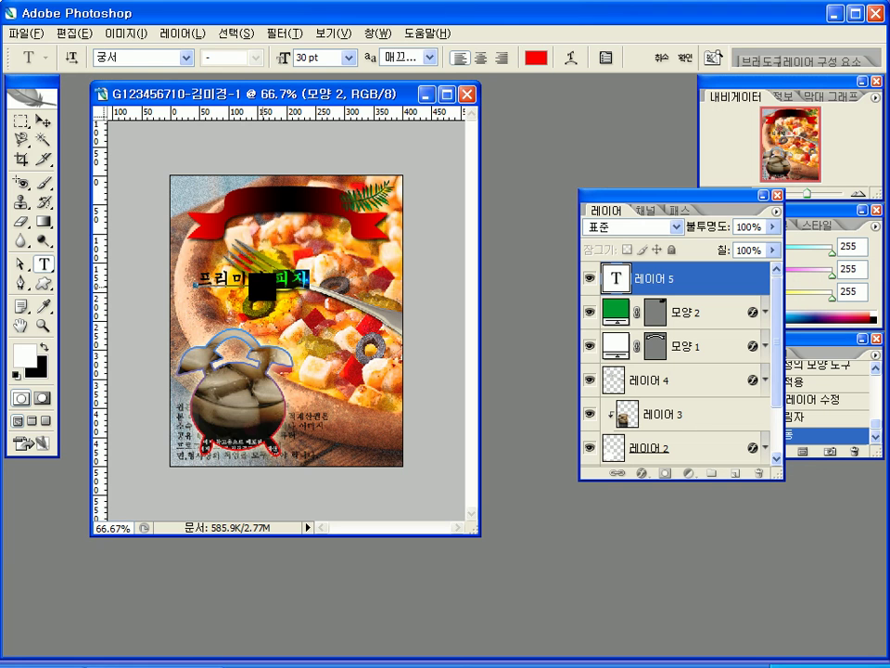
Step: Set the color of the word 프리미엄 to #000000 and commit the text layer
drag(272, 278, 192, 278)
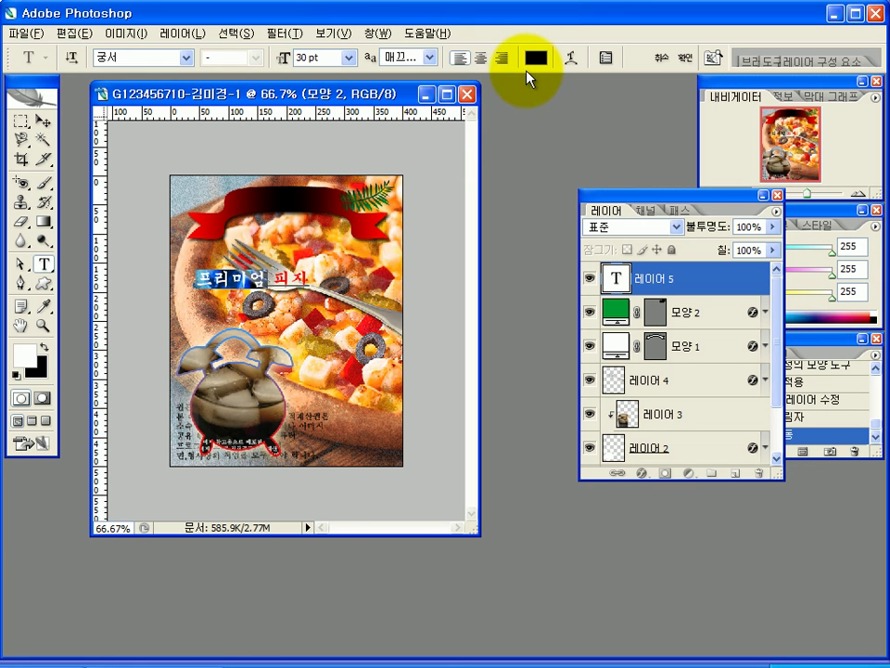
click(536, 57)
double_click(638, 492)
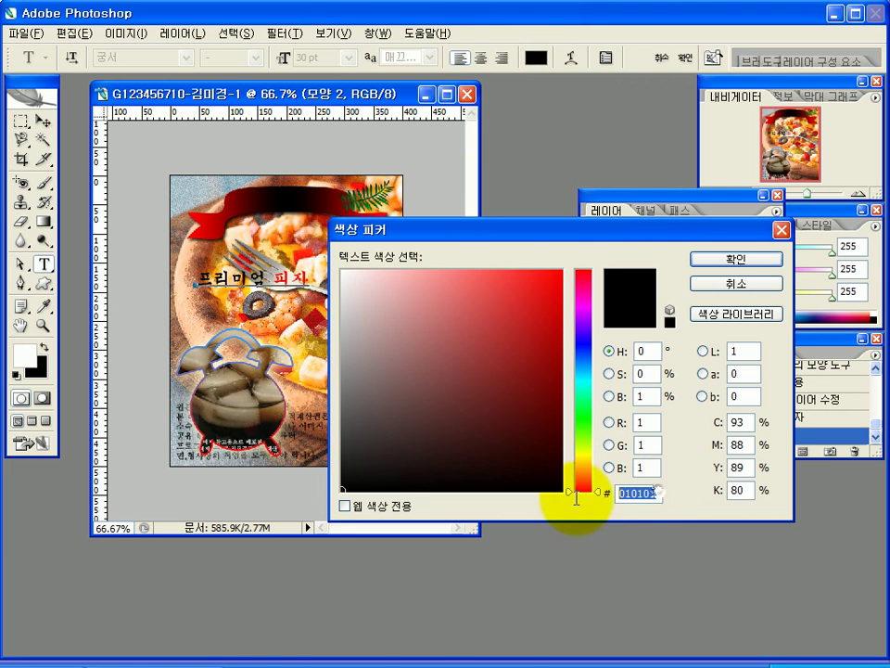
text(000000)
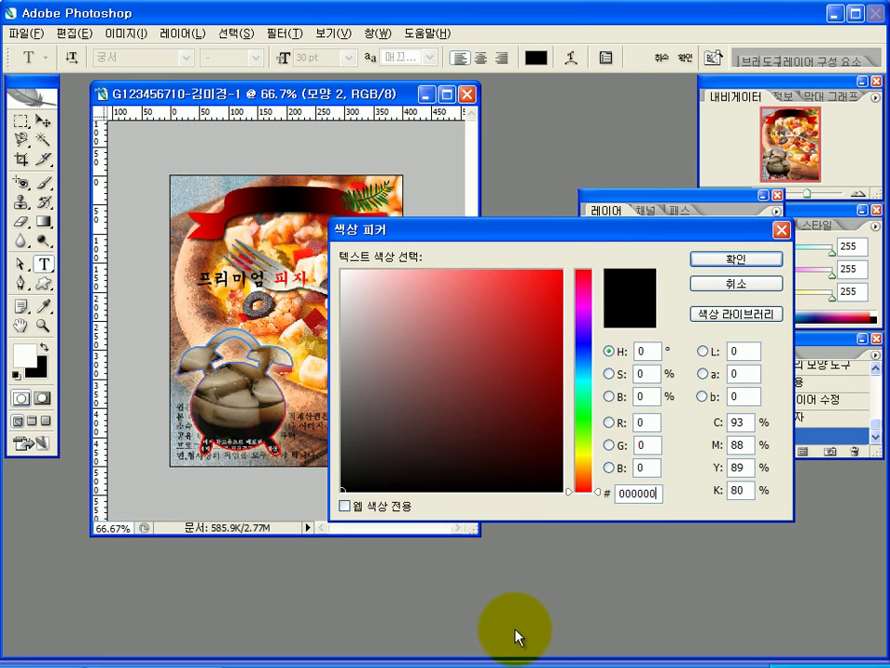
key(Return)
drag(246, 339, 278, 316)
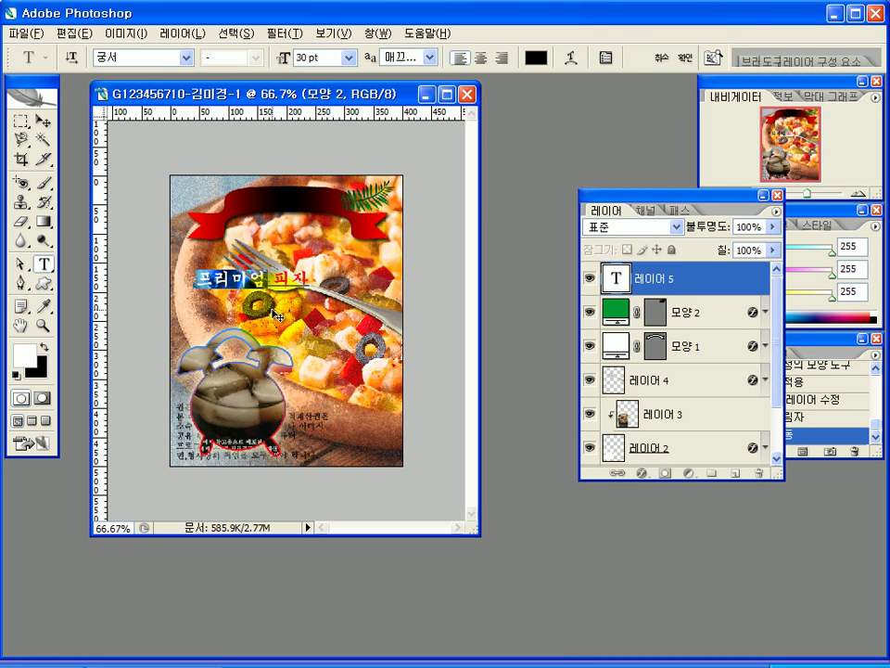
click(657, 283)
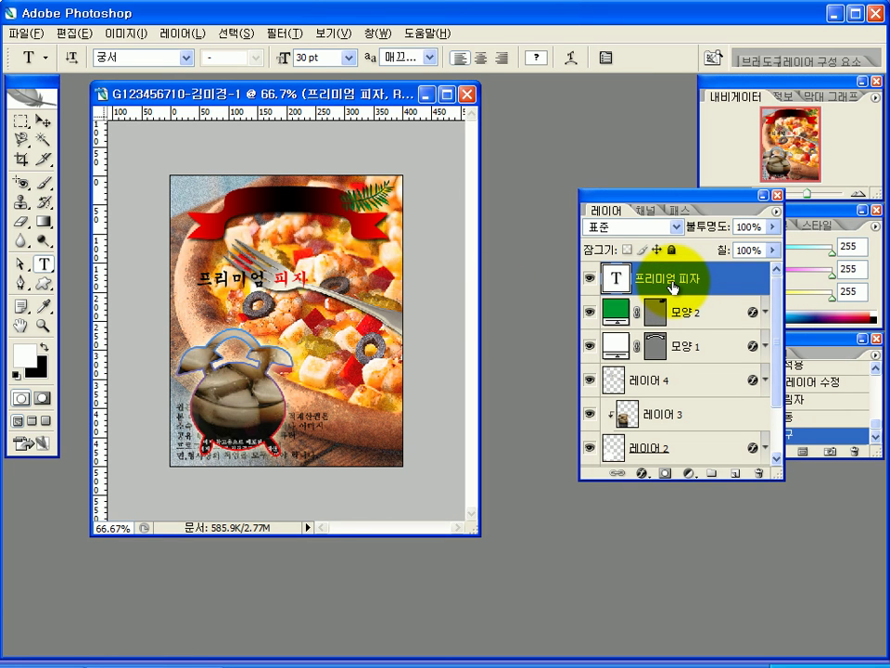
Step: Add a 2 px white Stroke layer style to the 프리미엄 피자 text layer, positioned outside
click(645, 475)
click(651, 653)
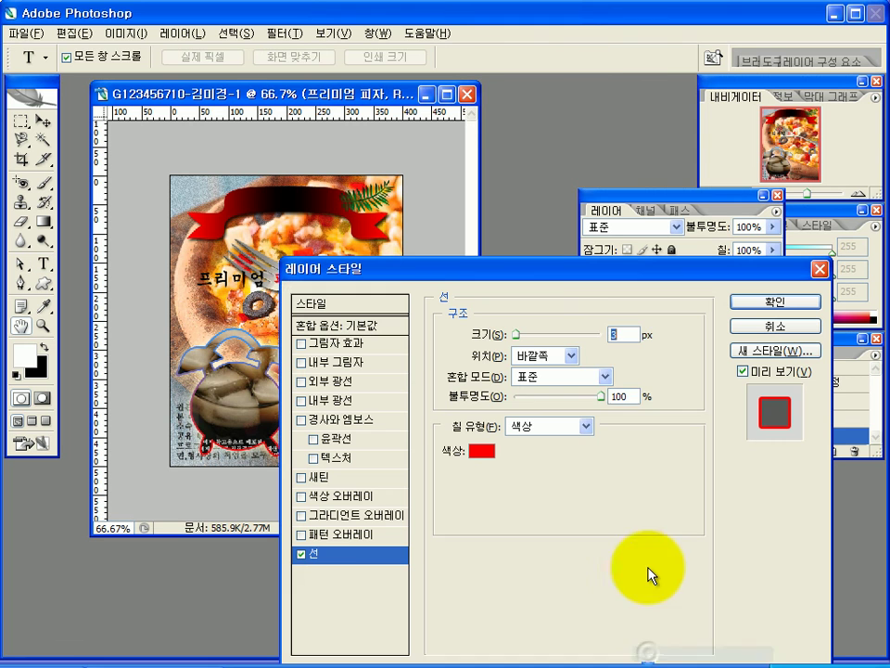
text(2)
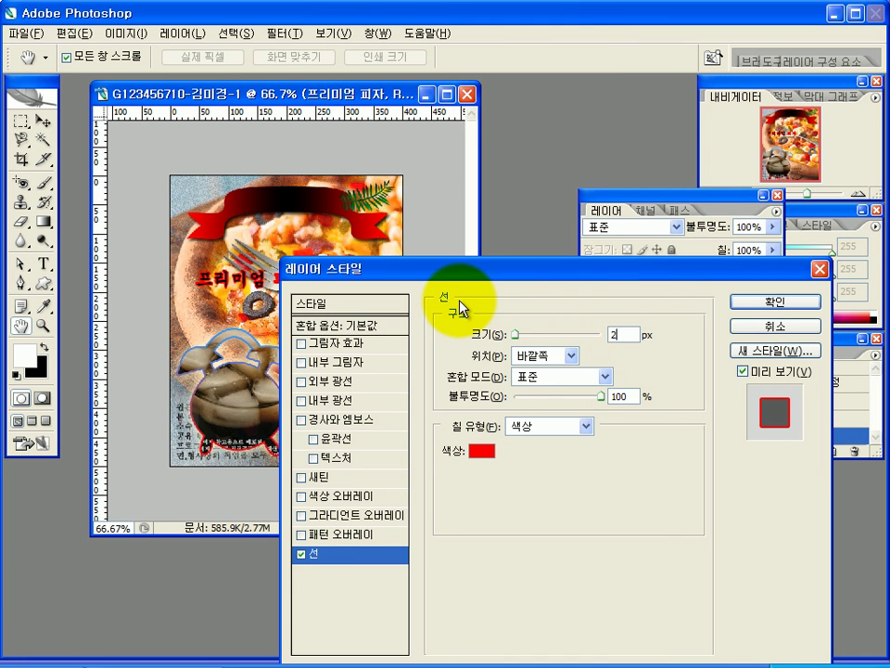
click(482, 451)
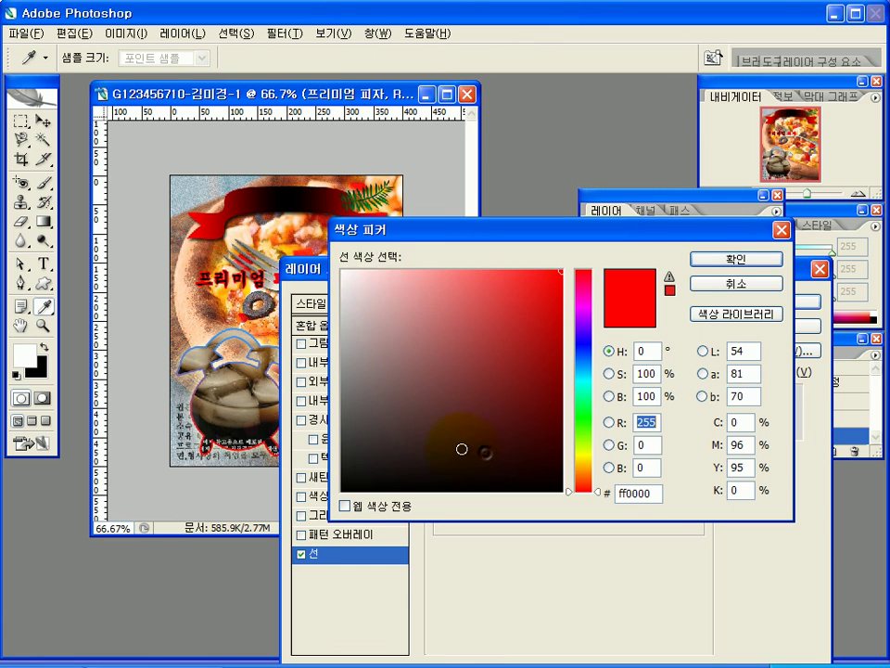
drag(360, 280, 340, 268)
double_click(631, 489)
click(709, 262)
click(779, 298)
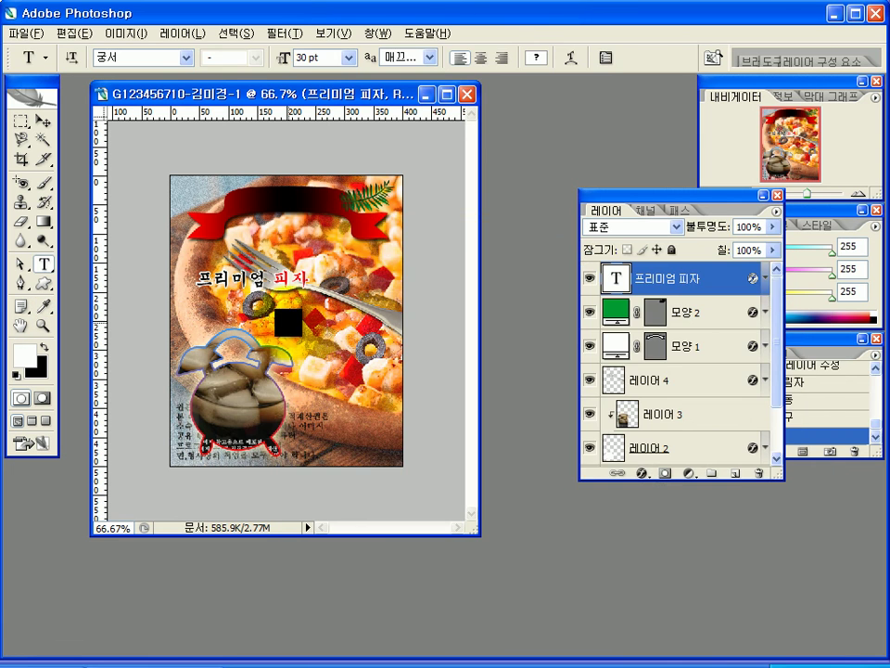
Step: Move the 프리미엄 피자 text onto the middle of the banner and check the composite at 100%
click(43, 121)
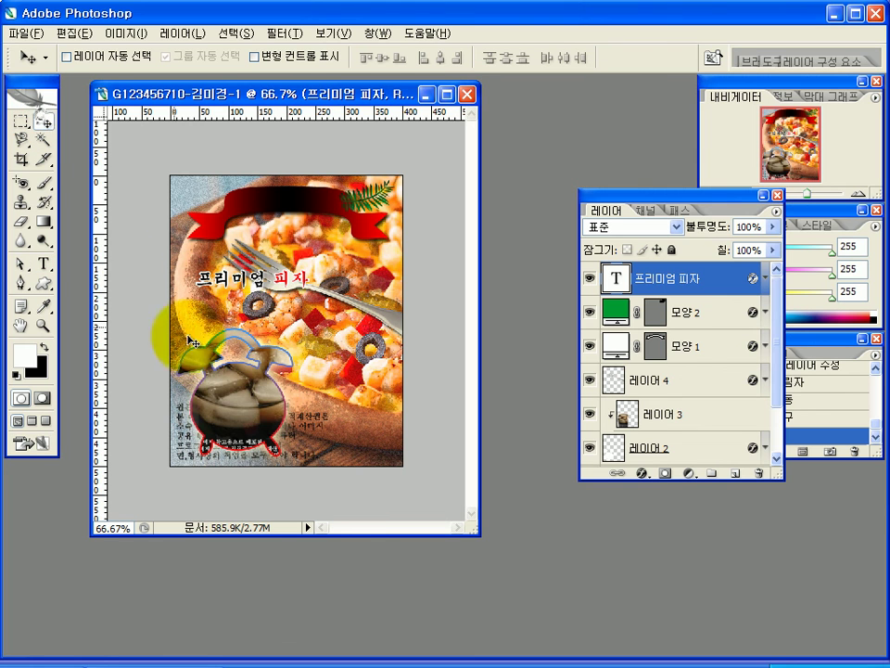
drag(293, 275, 325, 198)
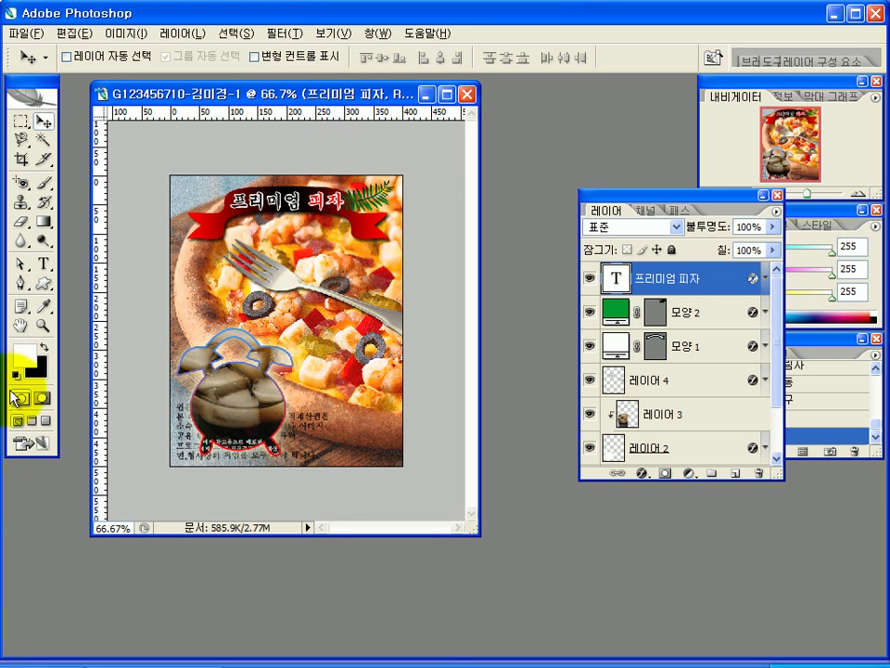
double_click(41, 326)
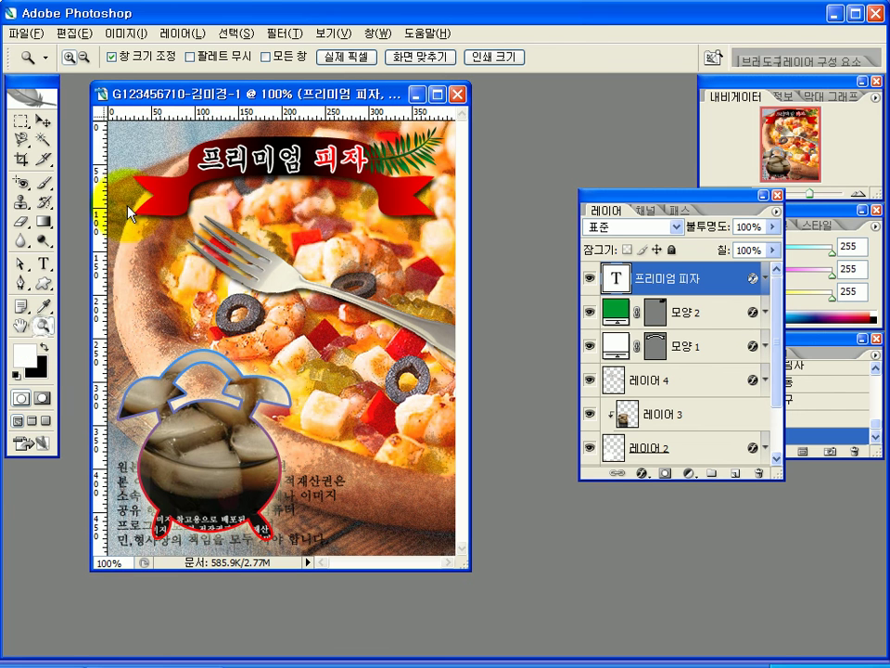
drag(328, 93, 328, 102)
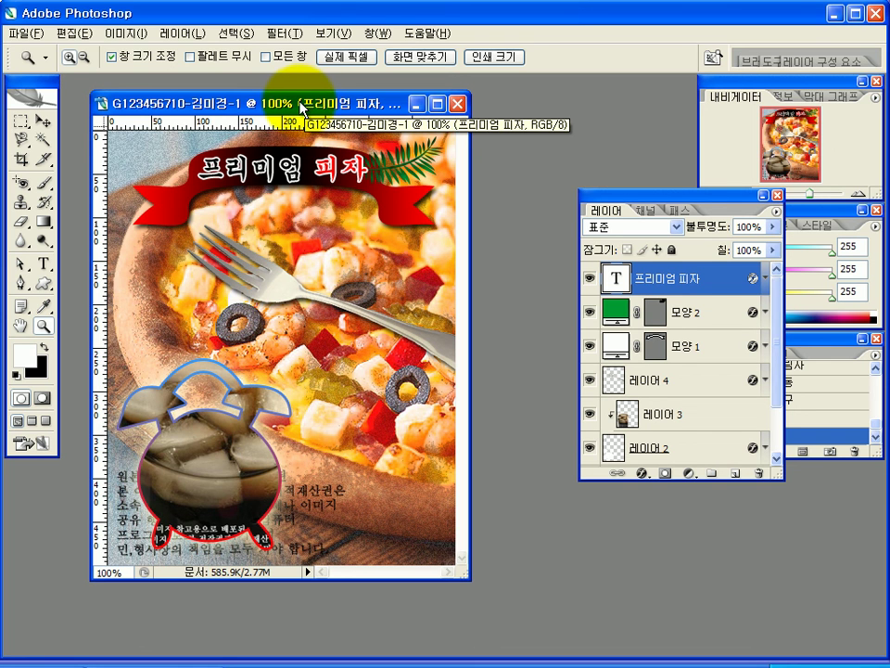
Step: Save the layered composite as a Photoshop PSD in the GTQ folder of My Documents, keeping maximize compatibility enabled
click(28, 33)
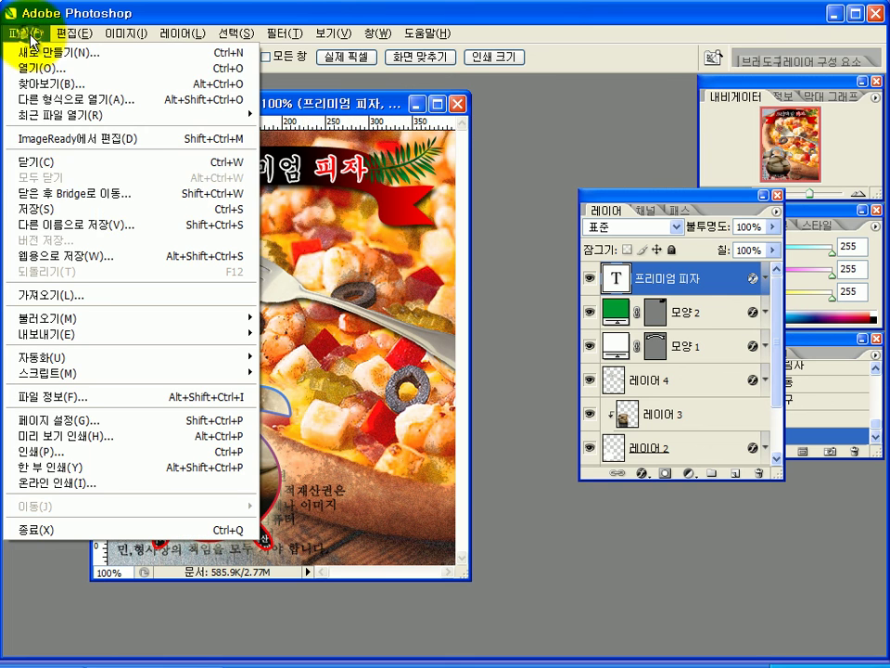
click(51, 210)
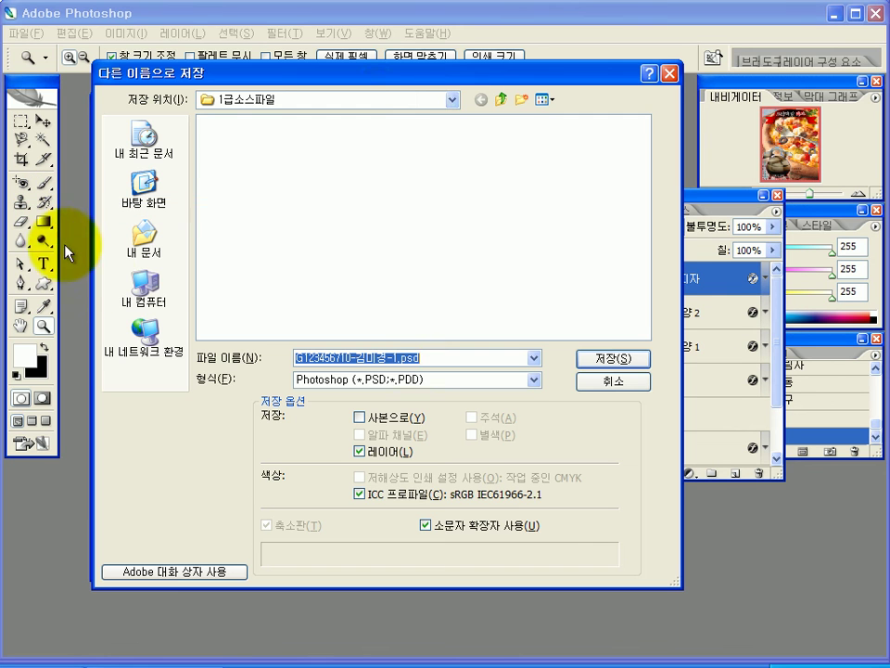
click(145, 264)
click(397, 292)
scroll(391, 311, right, 3)
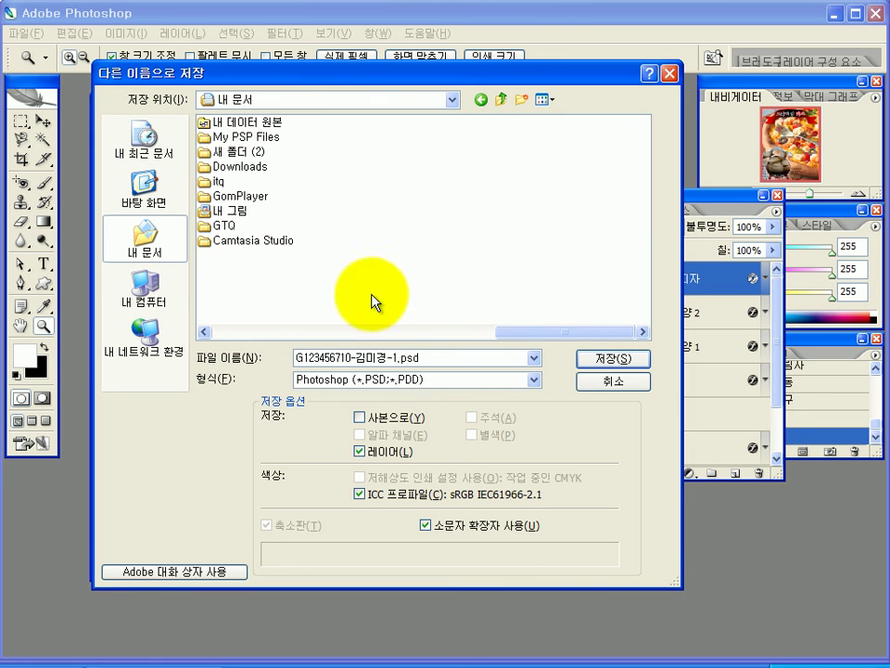
double_click(225, 225)
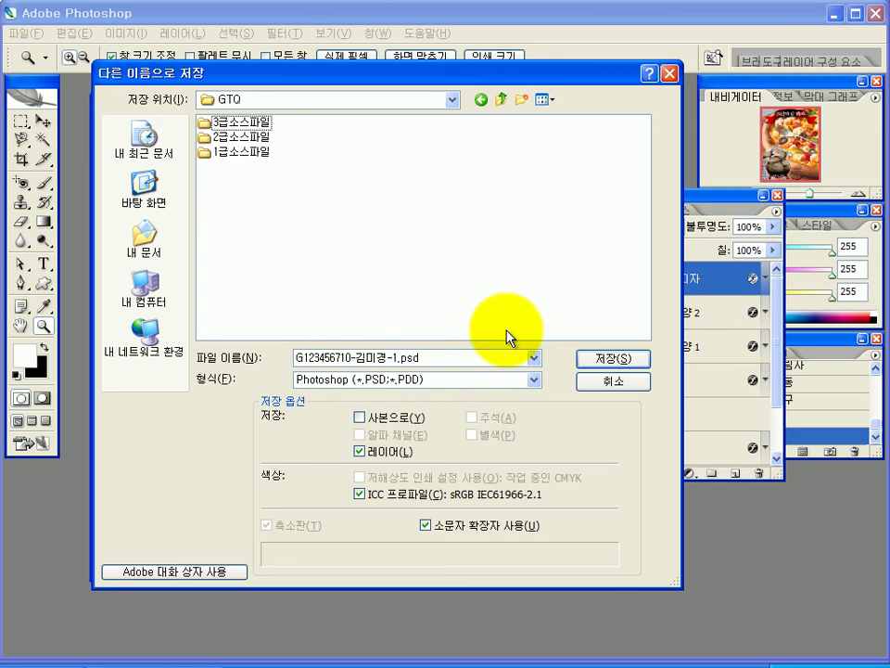
click(598, 360)
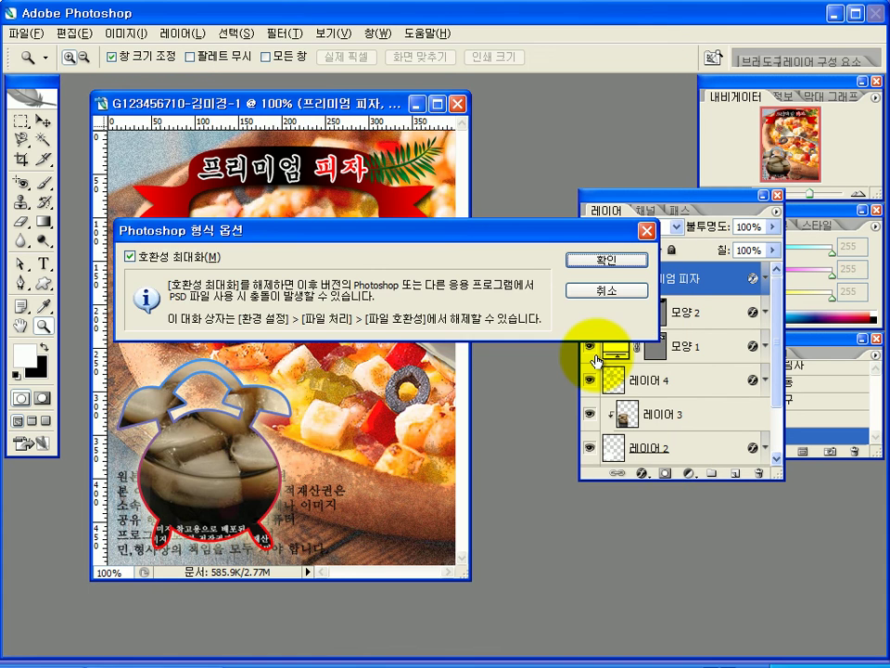
click(610, 263)
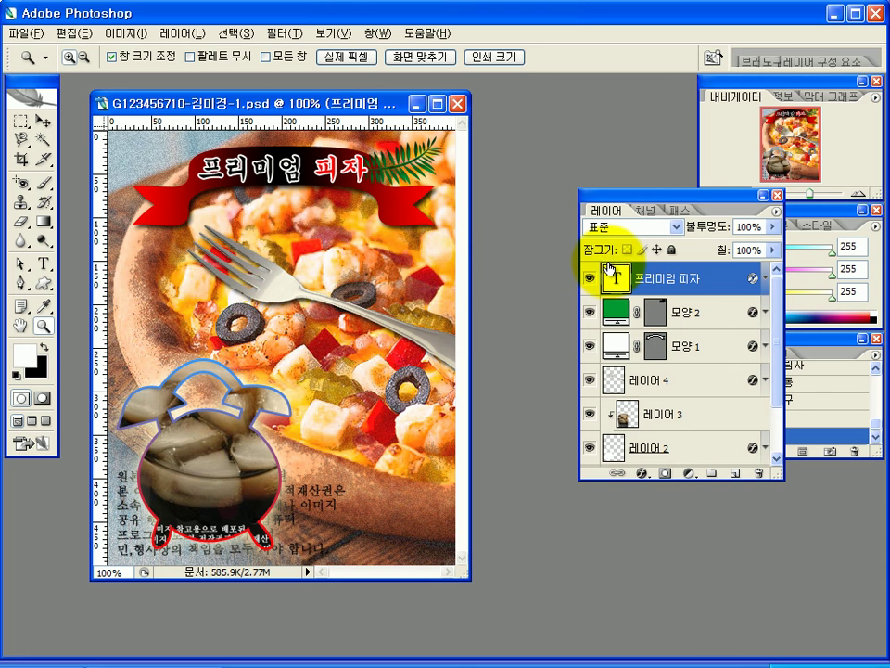
Step: Prepare a JPEG version for the GTQ folder, removing the 사본 copy suffix and extension from its file name
click(25, 35)
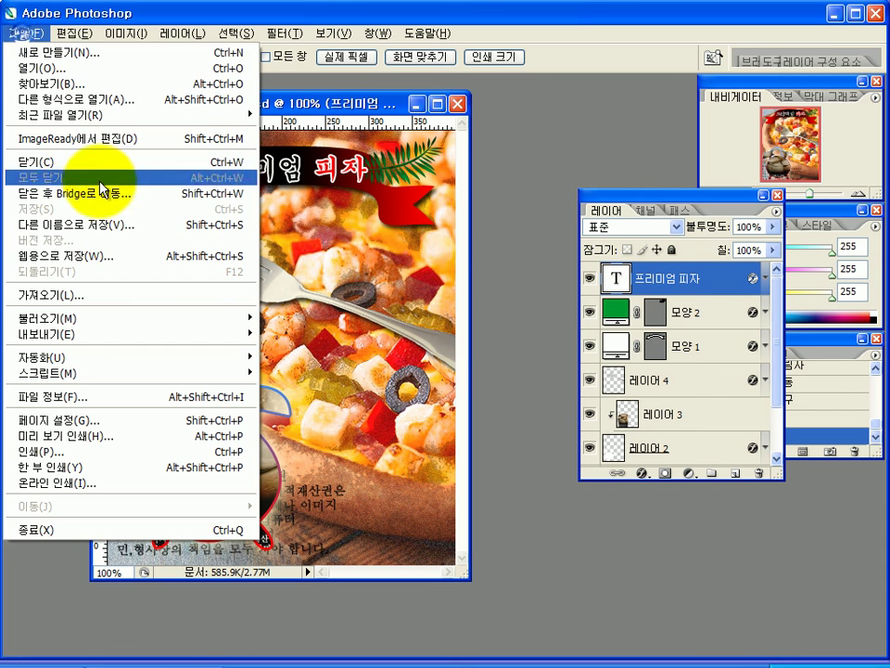
click(116, 225)
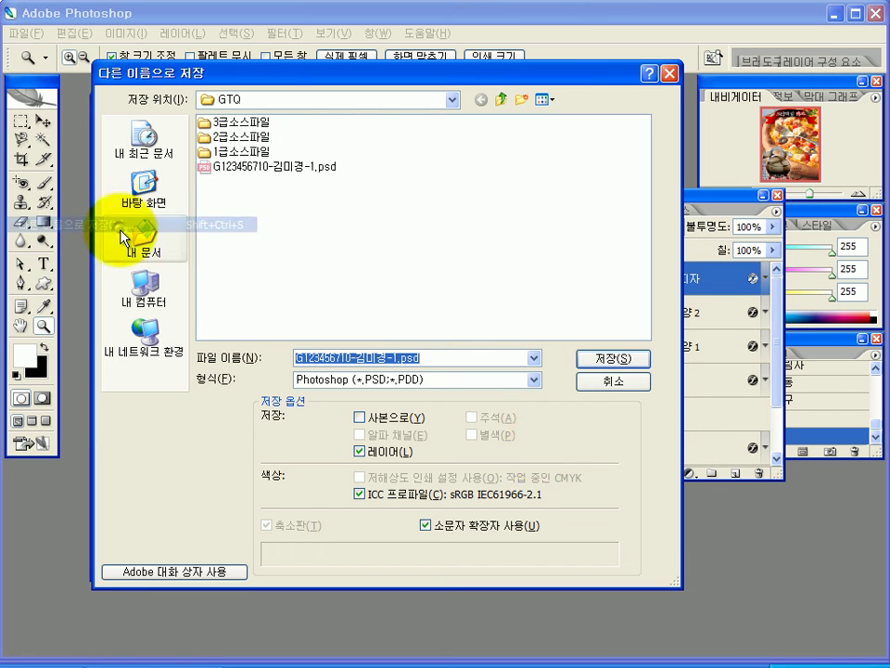
click(533, 379)
click(414, 473)
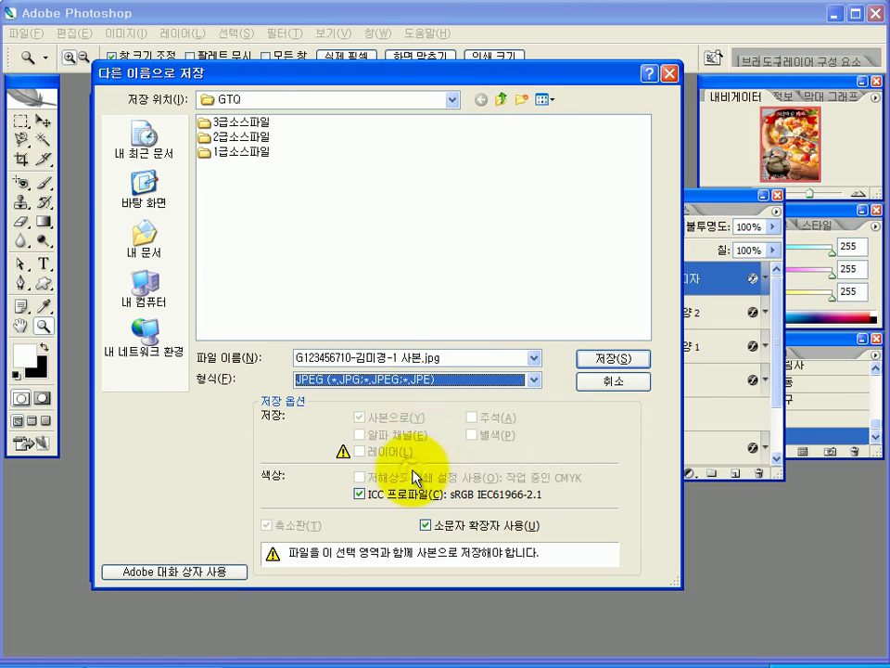
double_click(394, 356)
double_click(408, 356)
key(shift+End)
key(BackSpace)
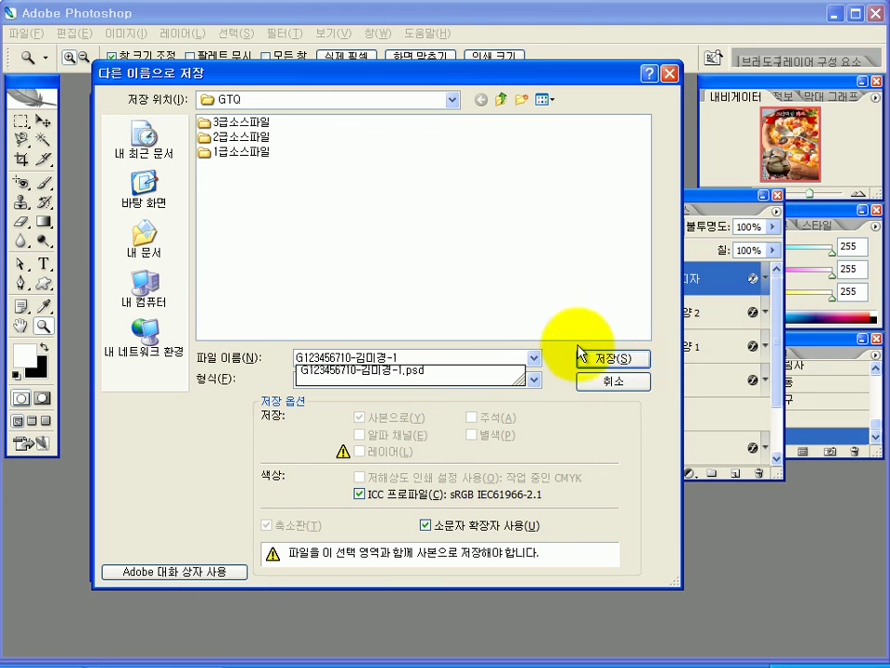
Step: Save the JPEG with image quality 8 and the standard baseline format option
click(590, 356)
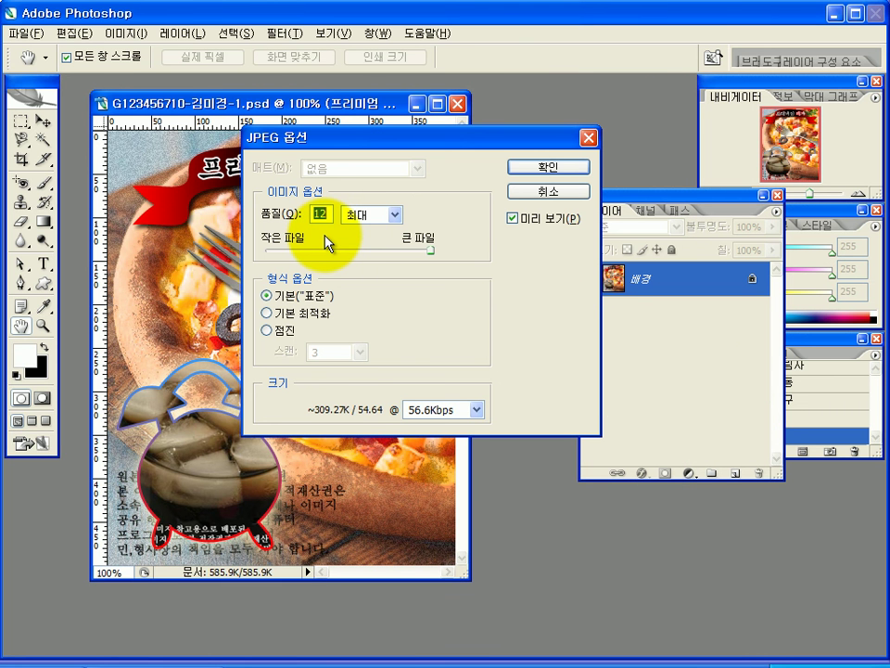
text(8)
click(578, 174)
key(z)
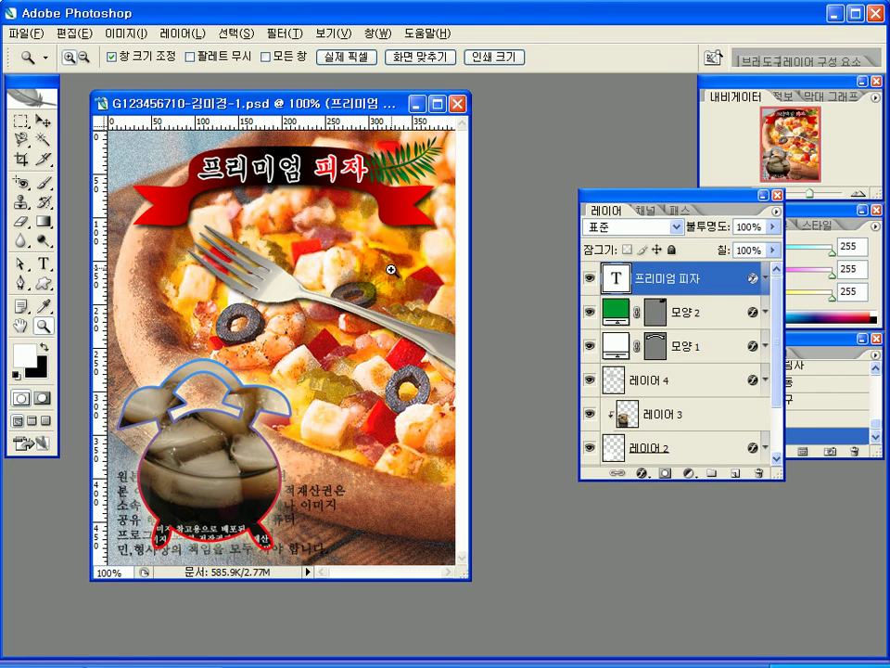
Step: Resize the whole image proportionally to 40 × 50 pixels and save the reduced version over the PSD
click(115, 135)
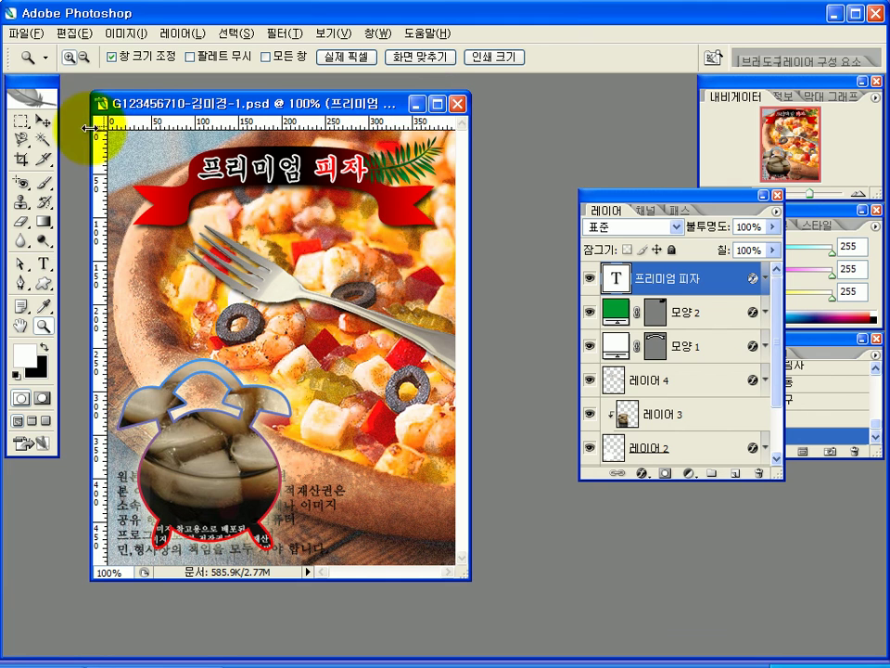
right_click(243, 111)
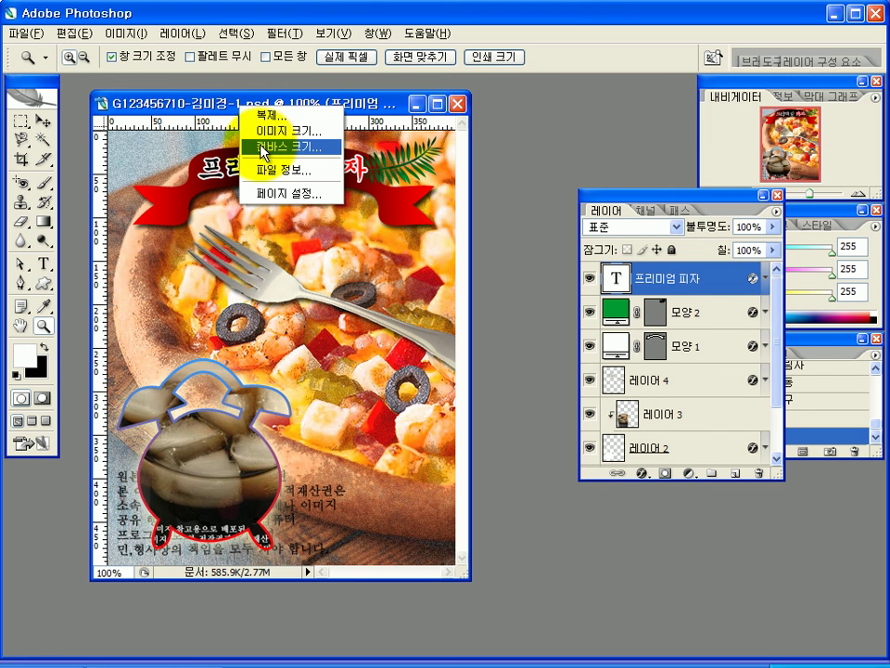
click(266, 132)
click(317, 299)
key(BackSpace)
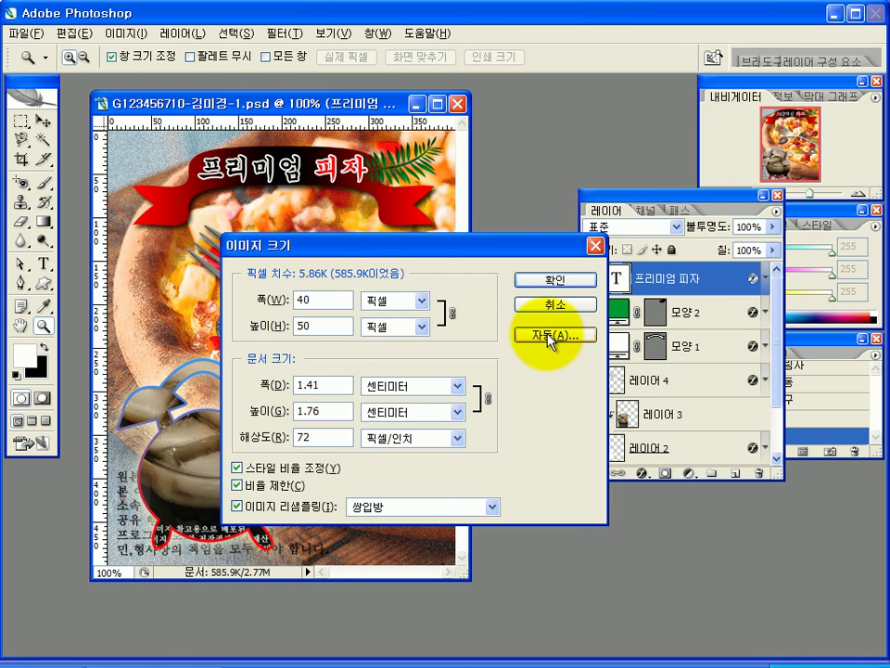
click(570, 283)
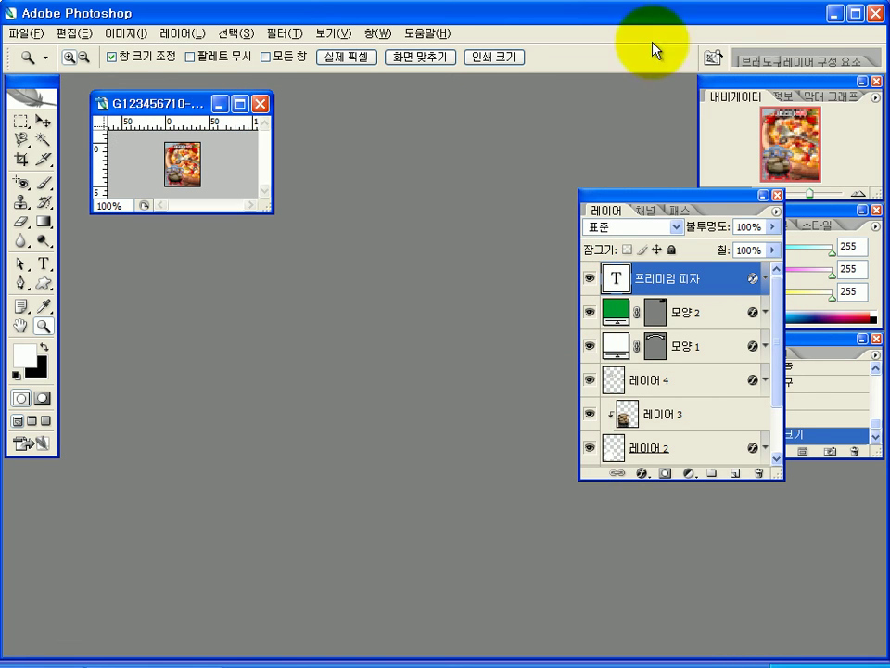
click(24, 34)
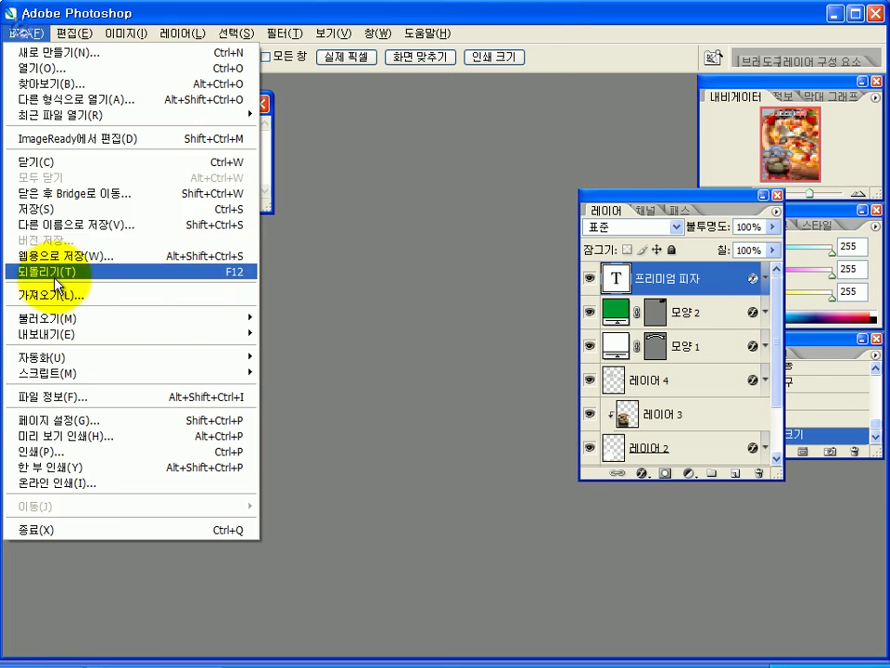
click(53, 211)
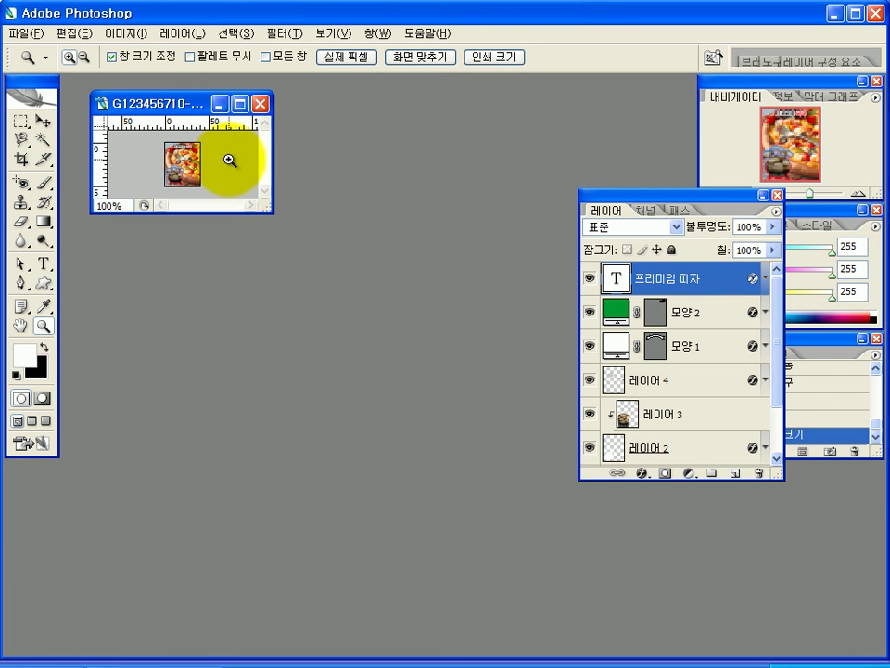